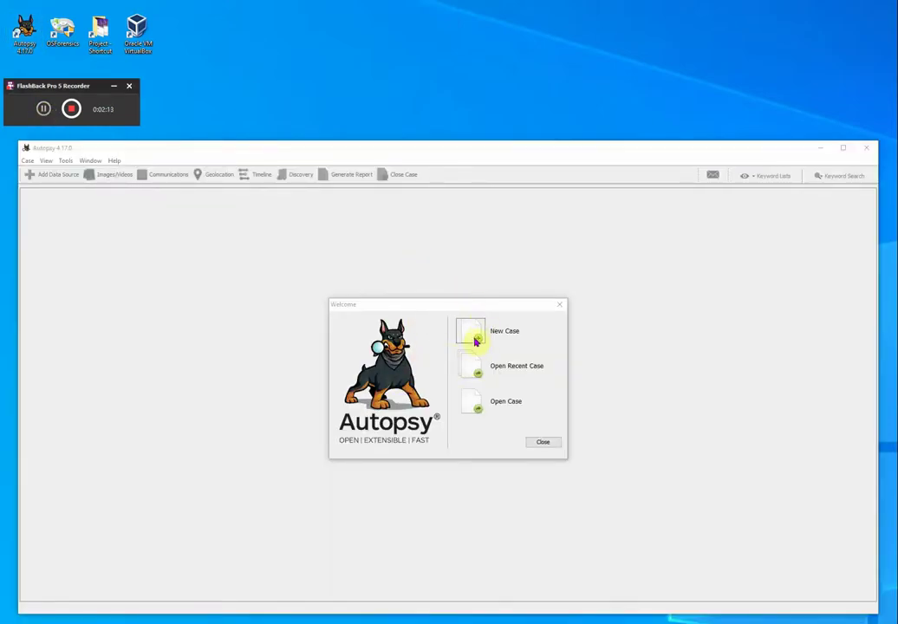
- Create the RhinotHunt case in the Project folder with a case number and examiner name
left_click(476, 336)
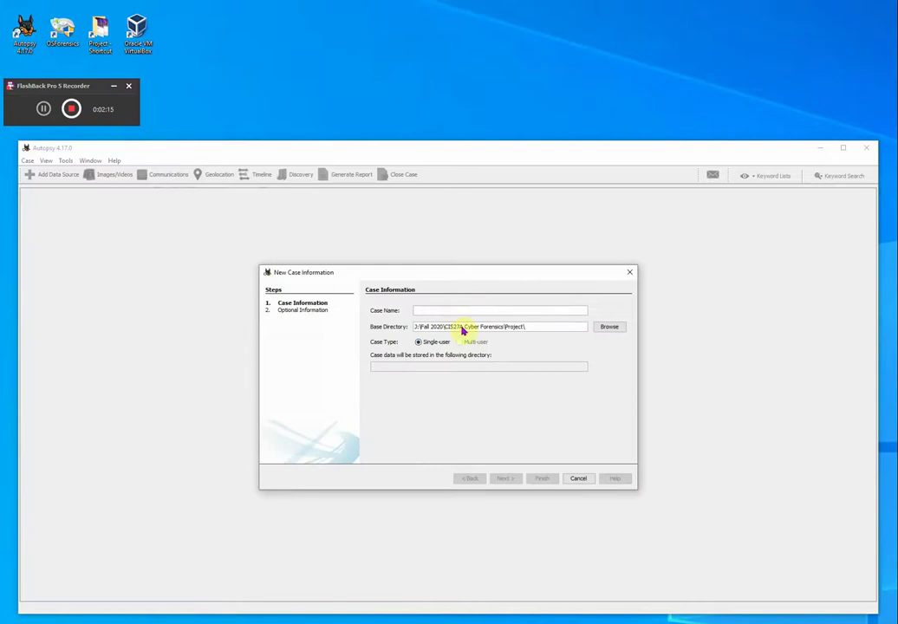
left_click(444, 310)
type("RhinoHunt")
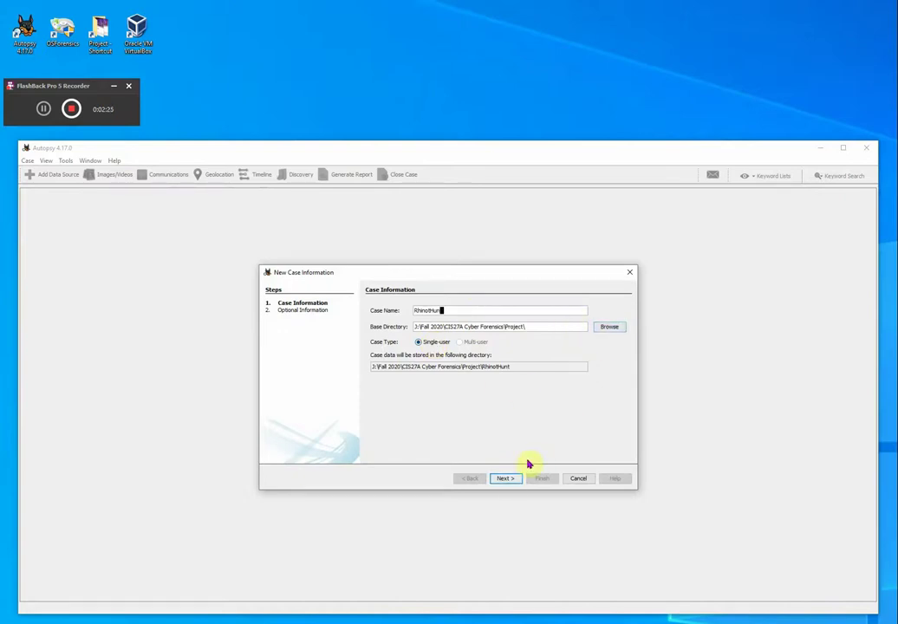
left_click(510, 479)
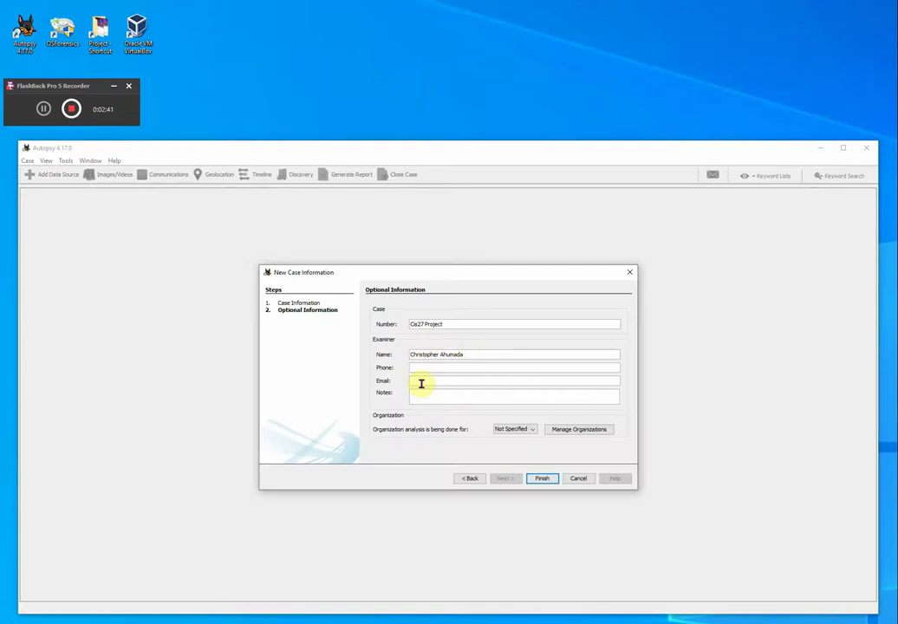
left_click(542, 480)
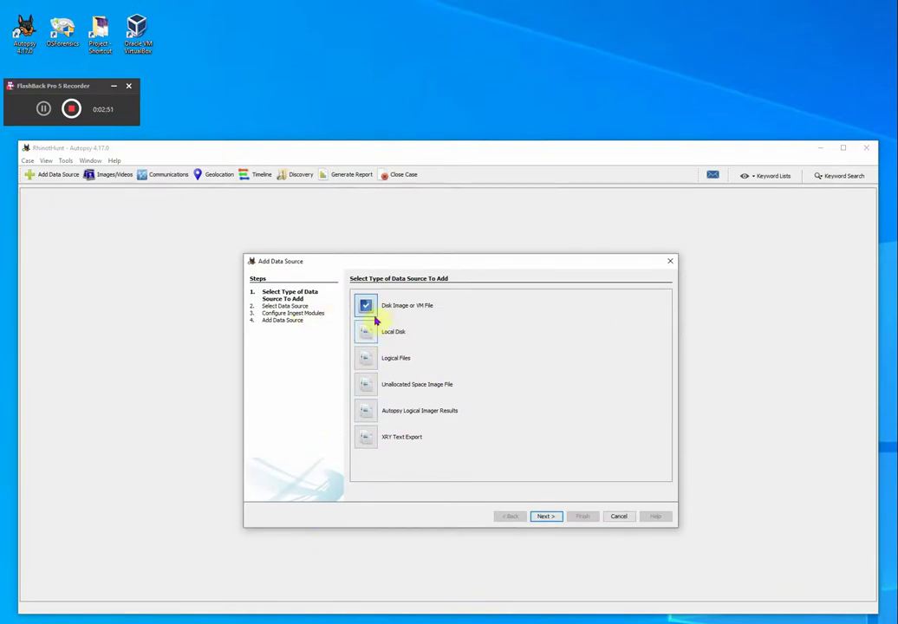
- Add the CIS27A.dd disk image as a data source with the default ingest modules
left_click(548, 517)
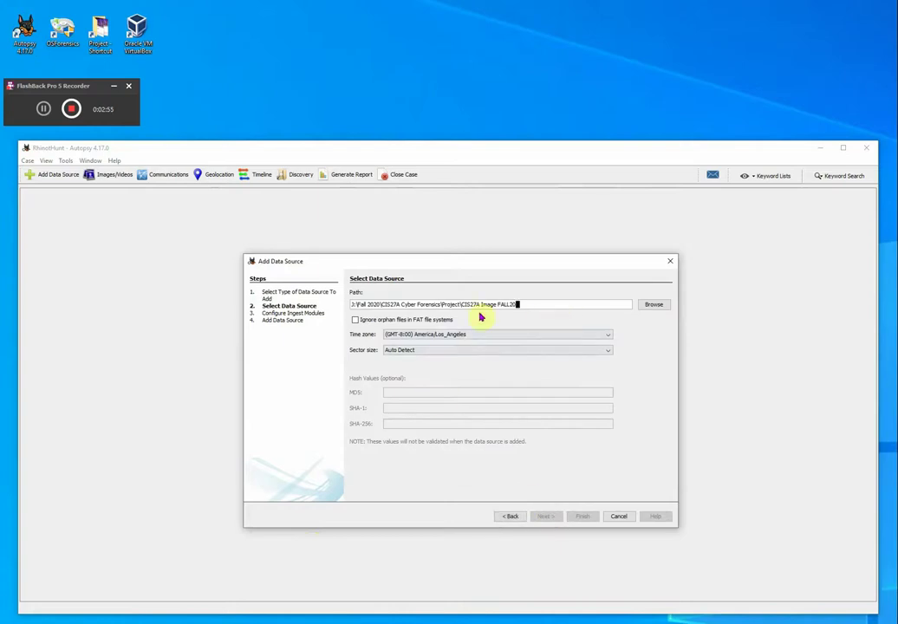
left_click(653, 307)
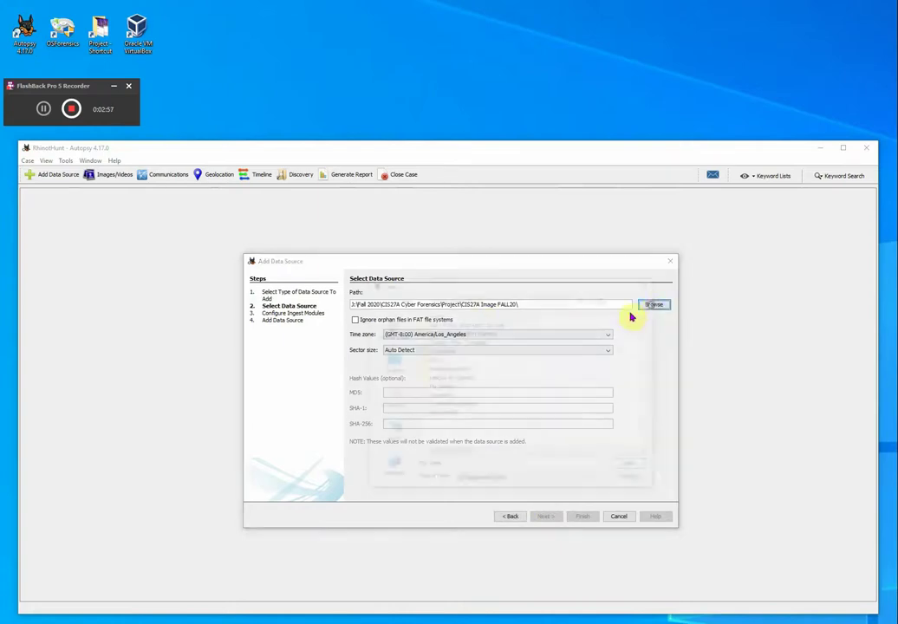
left_click(434, 314)
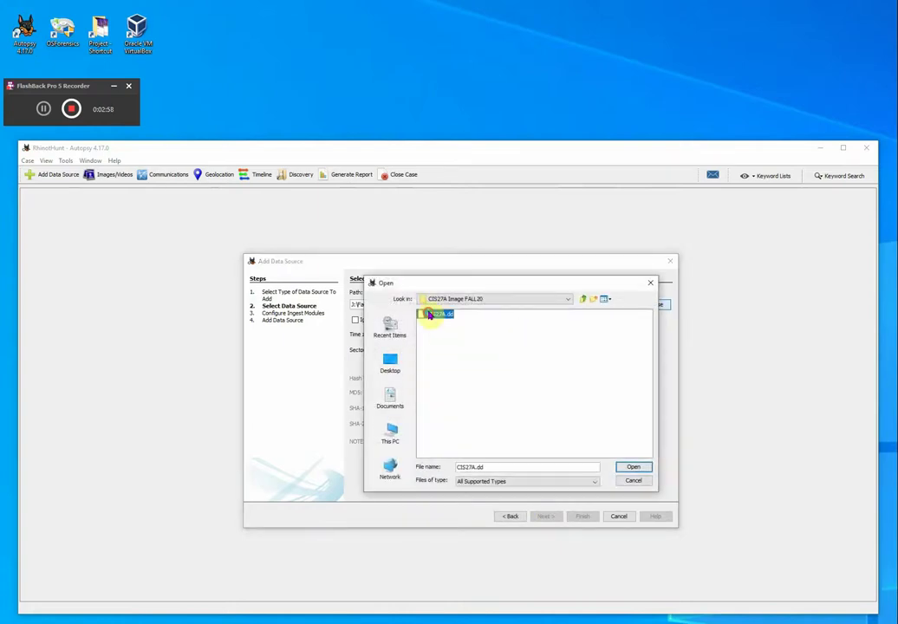
left_click(633, 467)
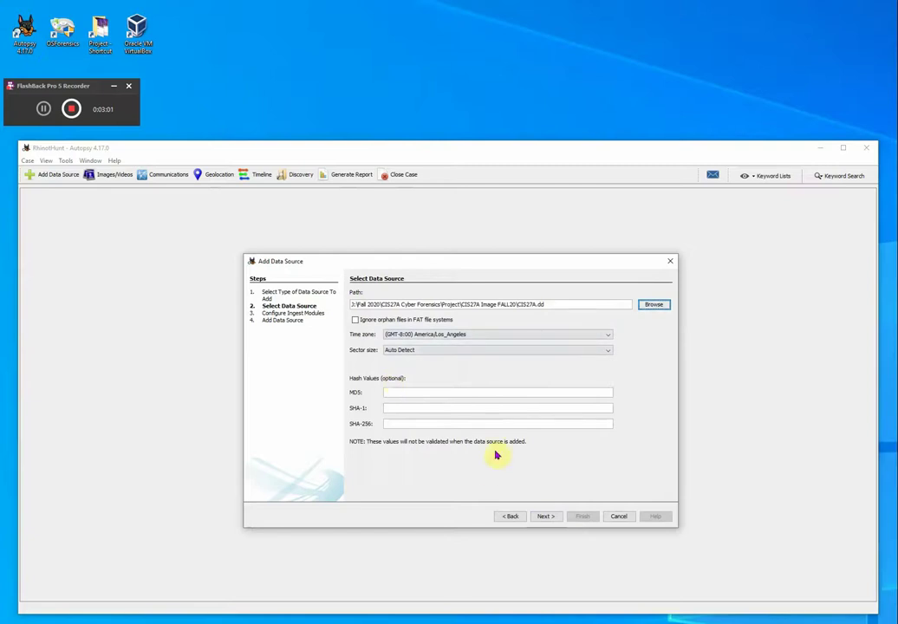
left_click(546, 517)
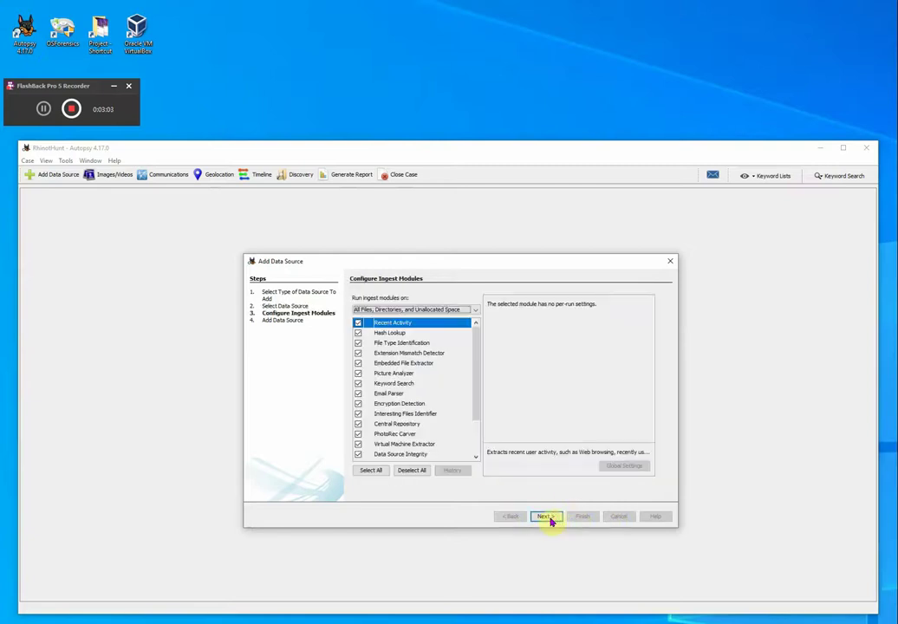
left_click(546, 517)
left_click(551, 515)
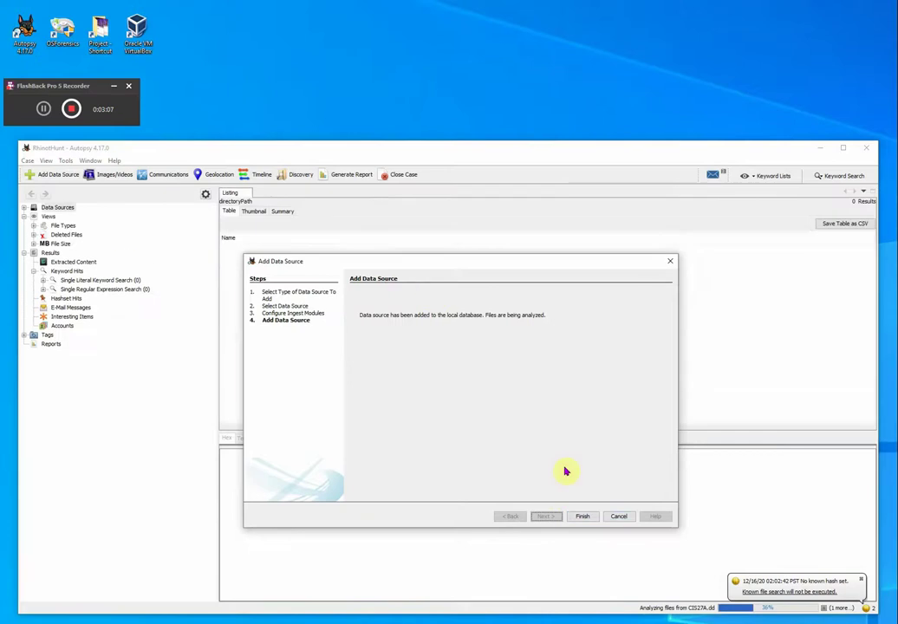
left_click(582, 516)
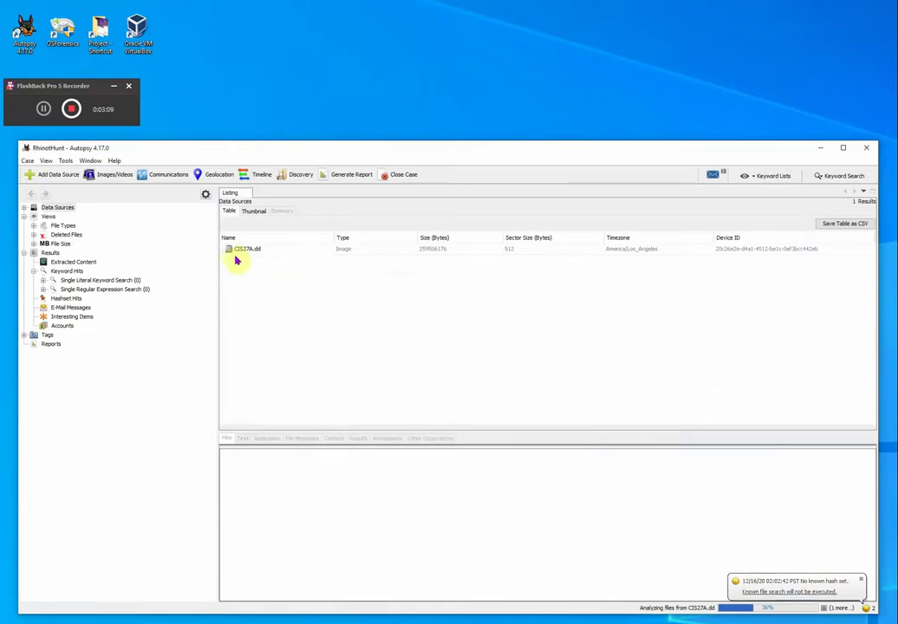
- Inspect the CIS27A.dd data source and list Plain Text documents under File Types by Extension
left_click(237, 250)
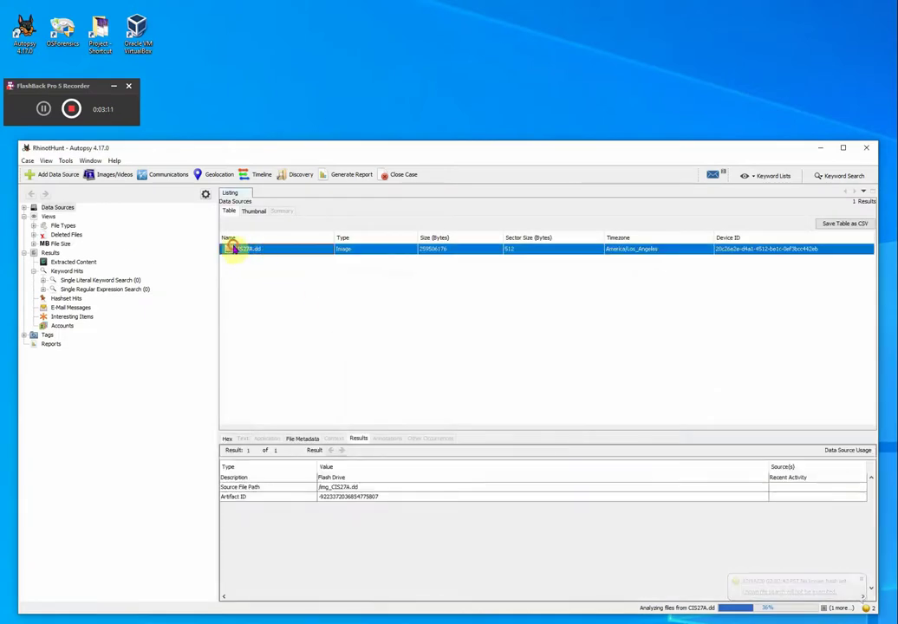
right_click(232, 251)
left_click(264, 355)
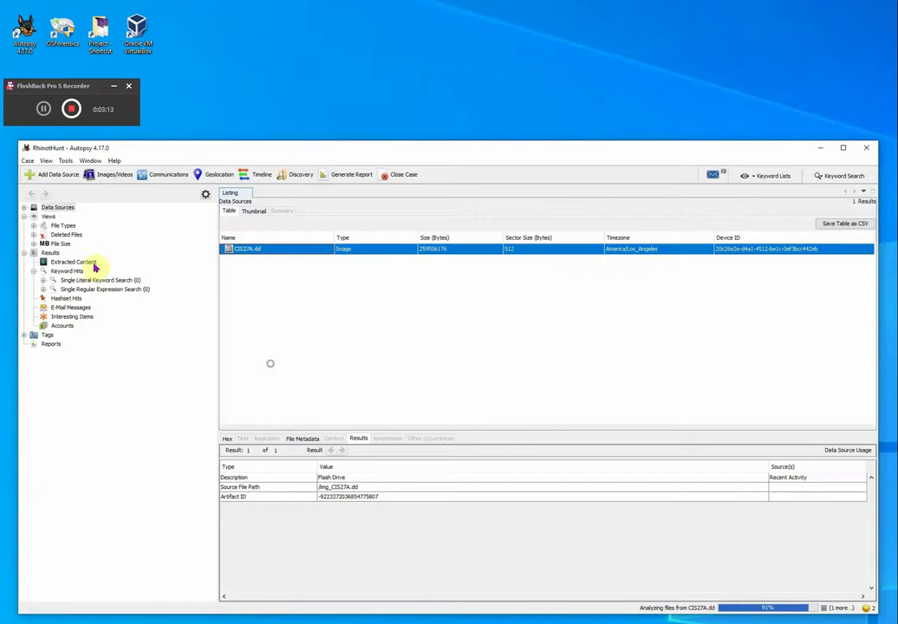
left_click(59, 227)
left_click(33, 225)
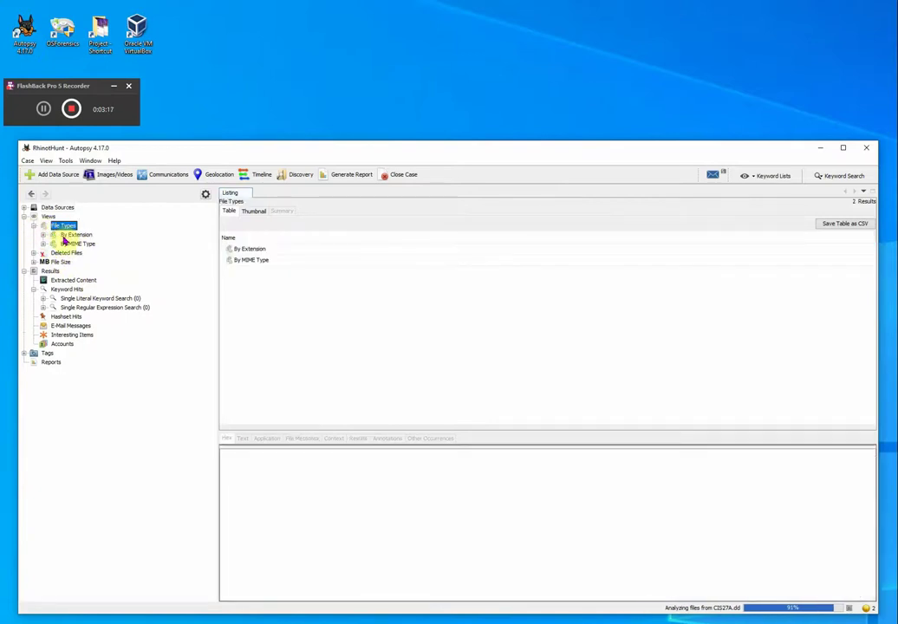
left_click(60, 235)
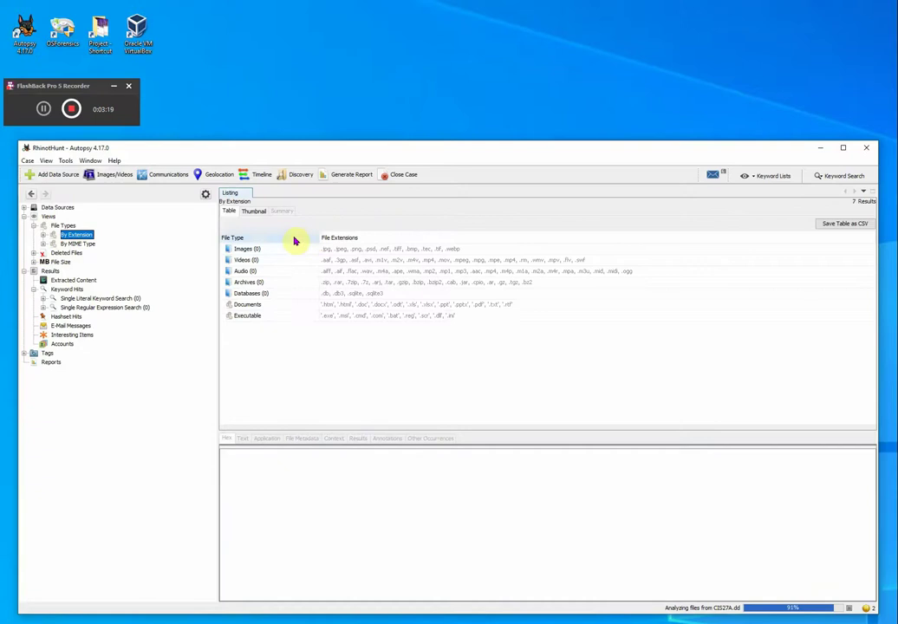
left_click(43, 235)
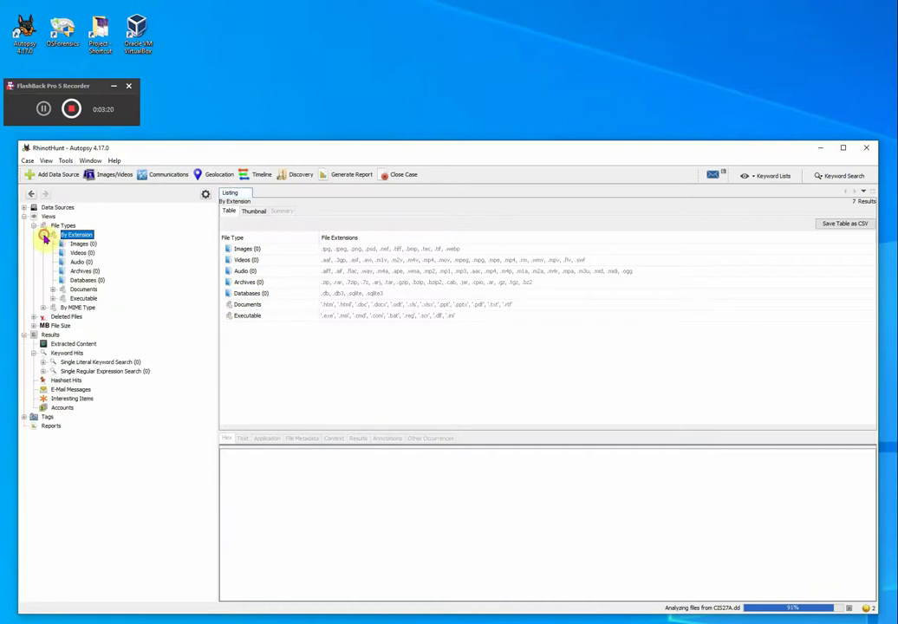
left_click(52, 289)
left_click(92, 325)
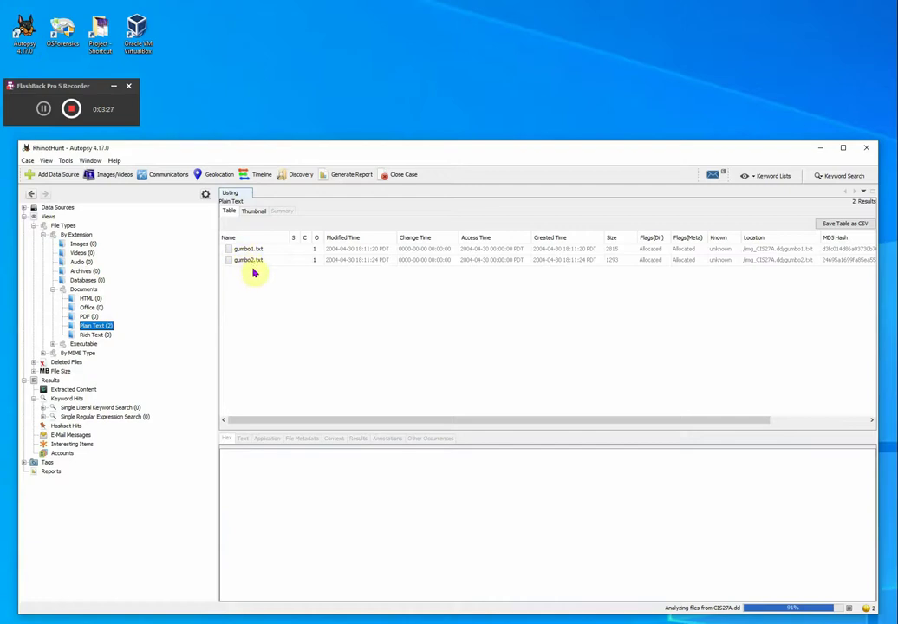
left_click_drag(168, 152, 168, 144)
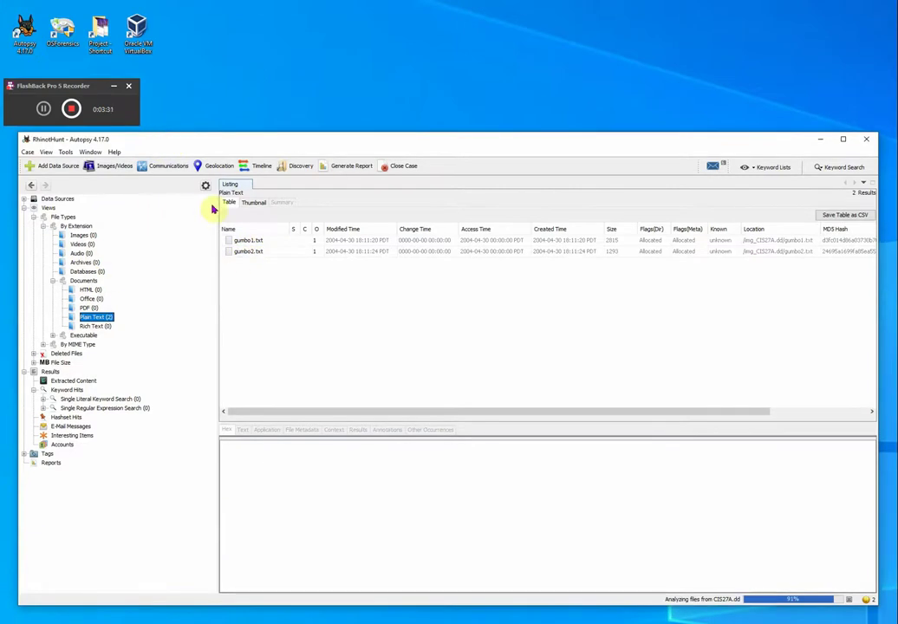
- Check the Executable category, then list text/plain files under By MIME Type
left_click(53, 335)
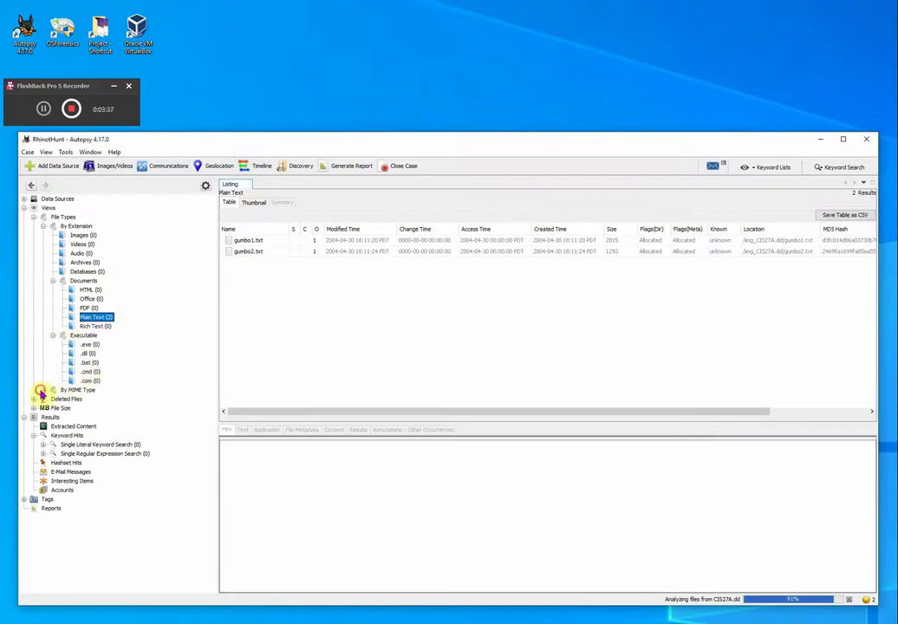
left_click(42, 391)
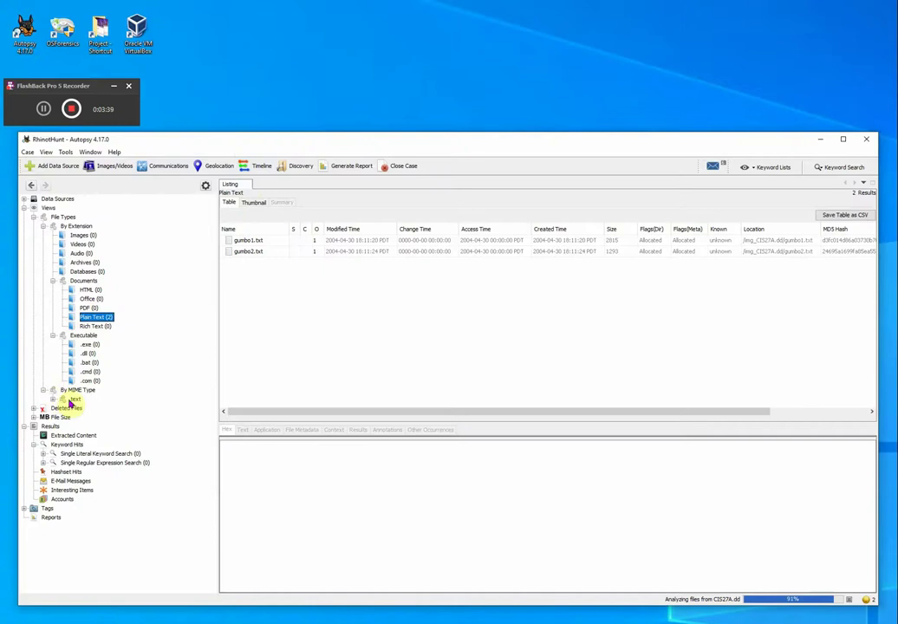
left_click(75, 398)
left_click(53, 399)
left_click(87, 408)
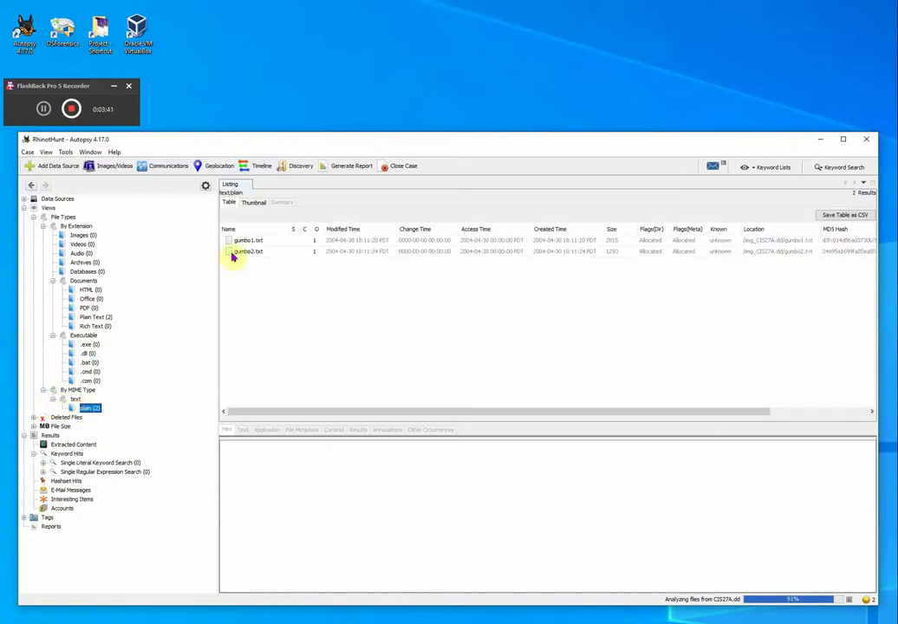
left_click(43, 217)
- List all deleted files under Views > Deleted Files > All, showing 132 recovered items
left_click(63, 227)
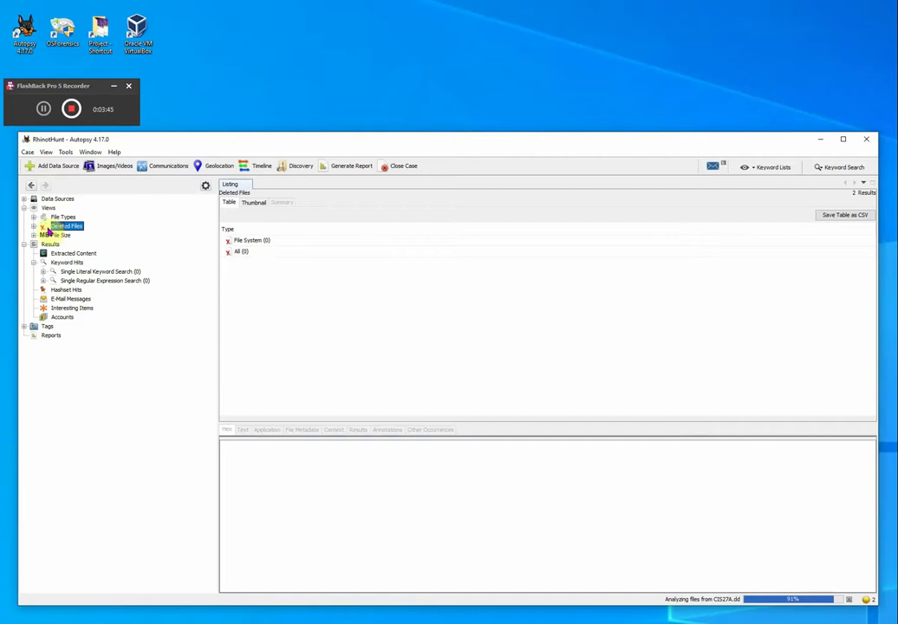
left_click(34, 226)
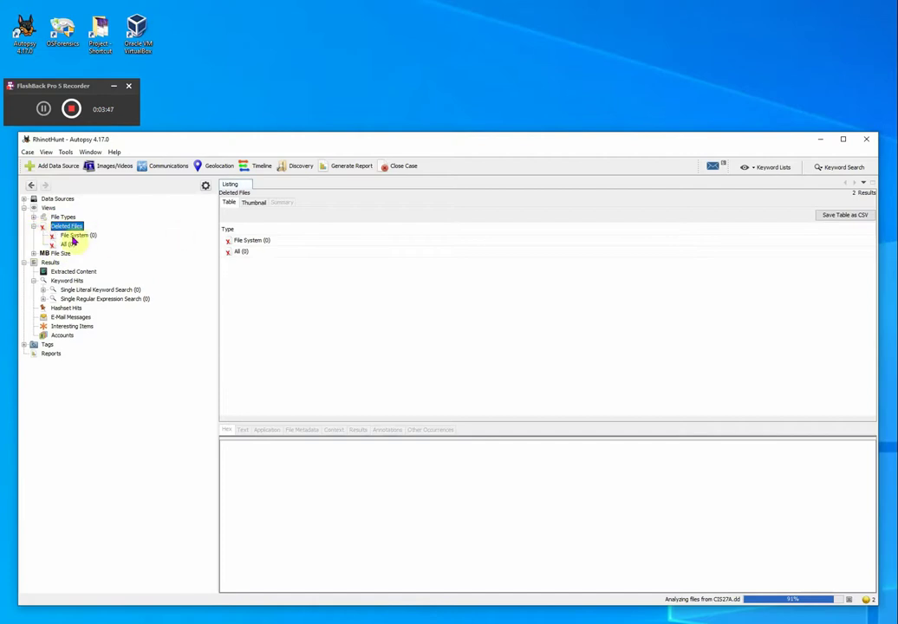
left_click(68, 245)
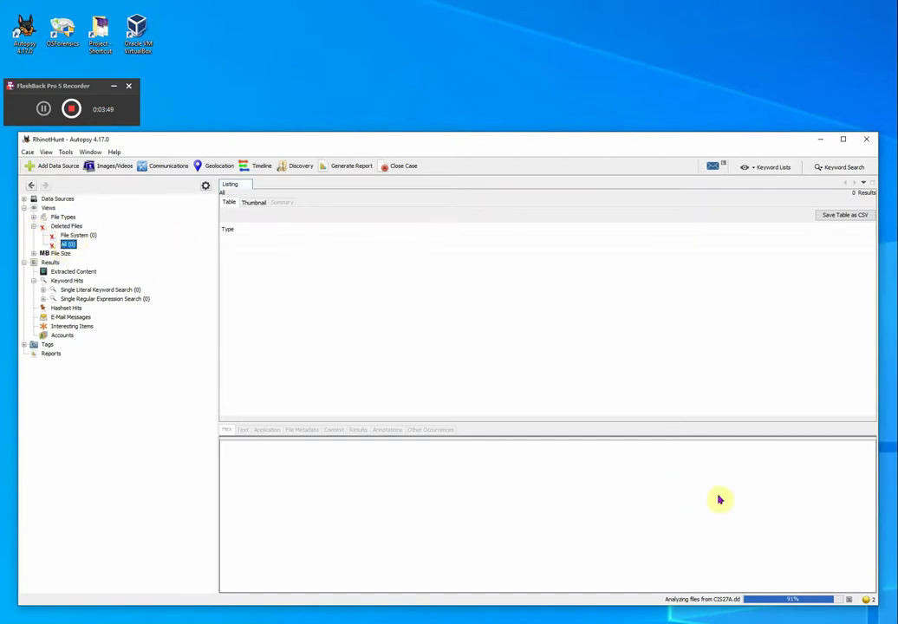
left_click_drag(485, 141, 408, 144)
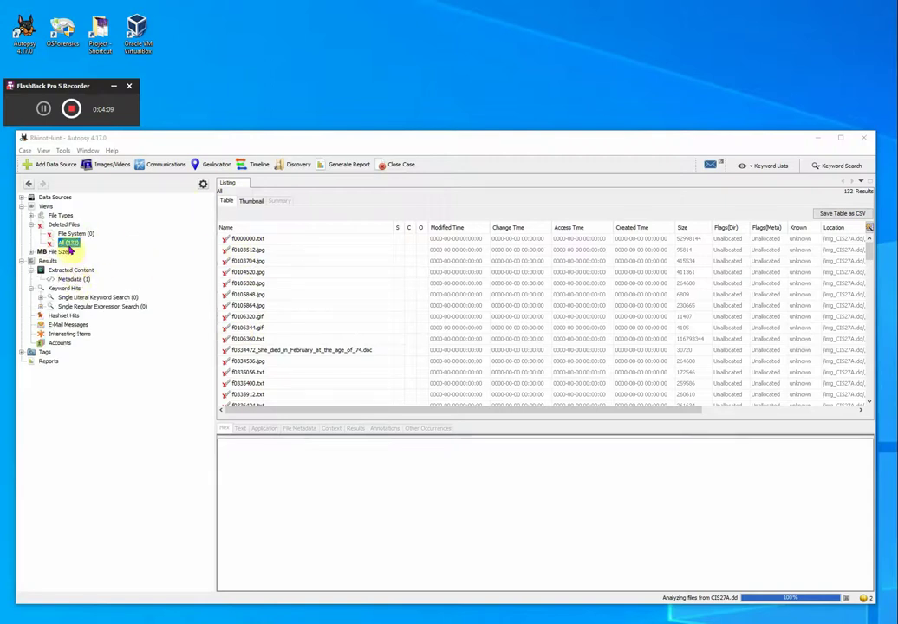
- Preview f0000000.txt and f0103512.jpg across the Hex, Text, Application and metadata viewers
left_click(252, 243)
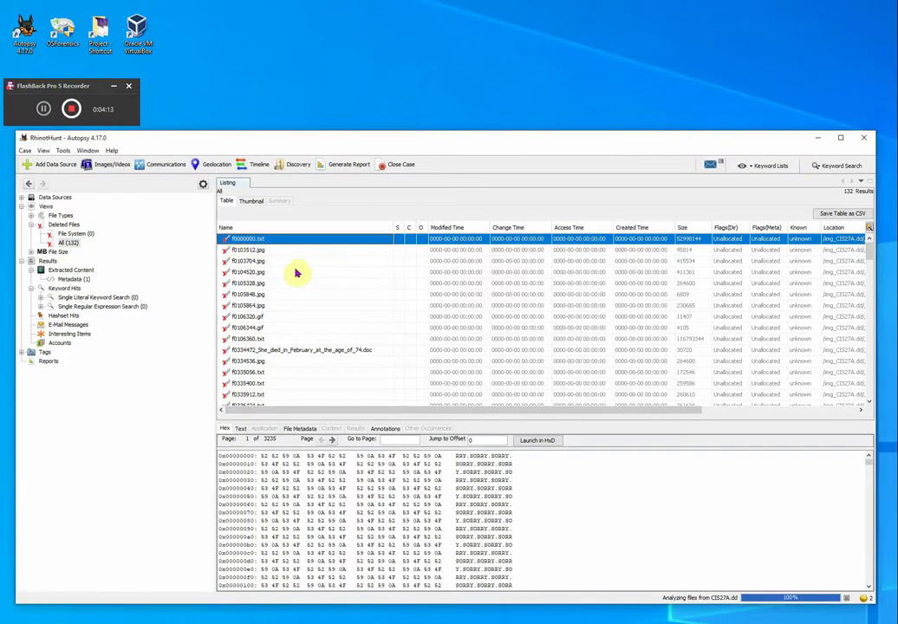
left_click(251, 249)
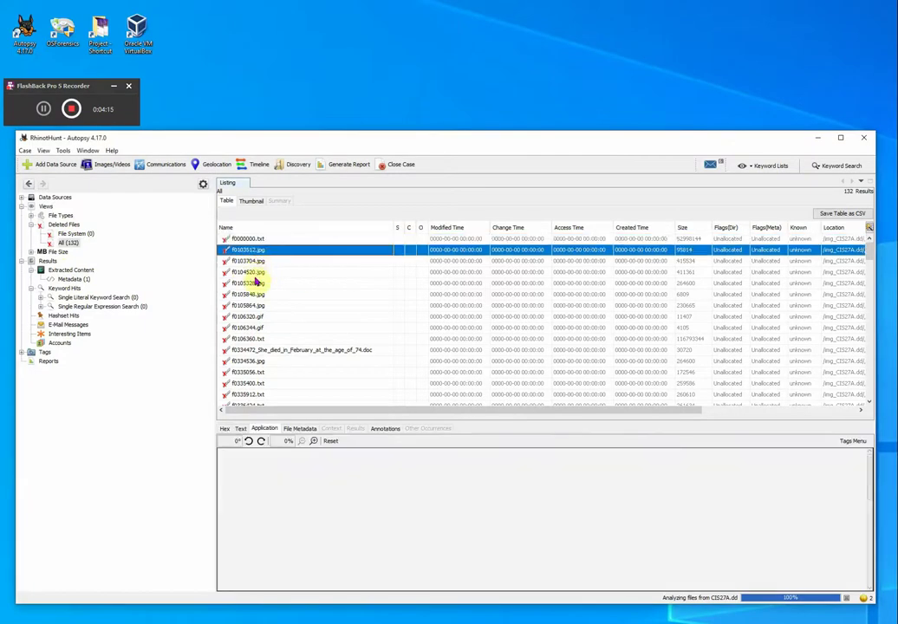
left_click(240, 428)
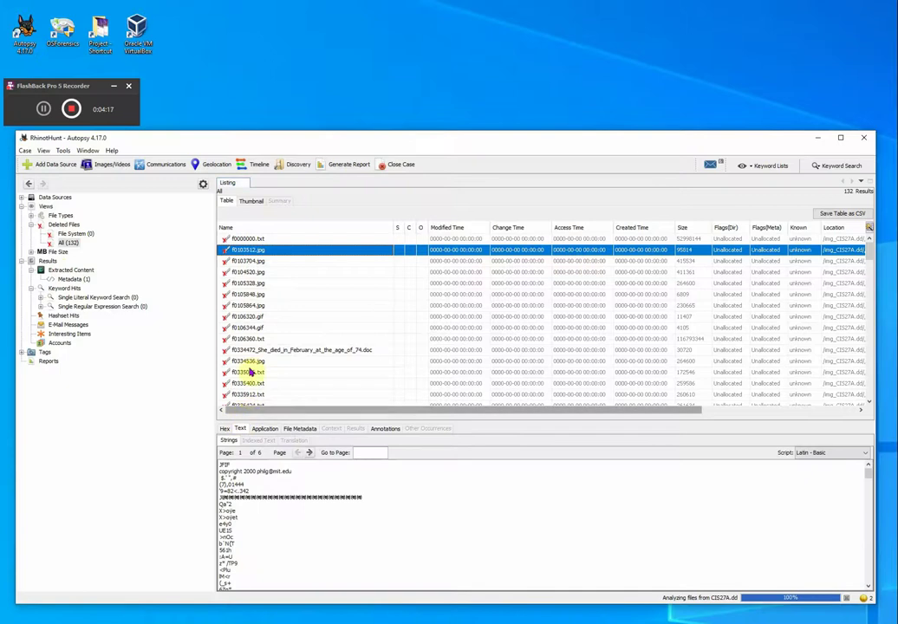
left_click(226, 428)
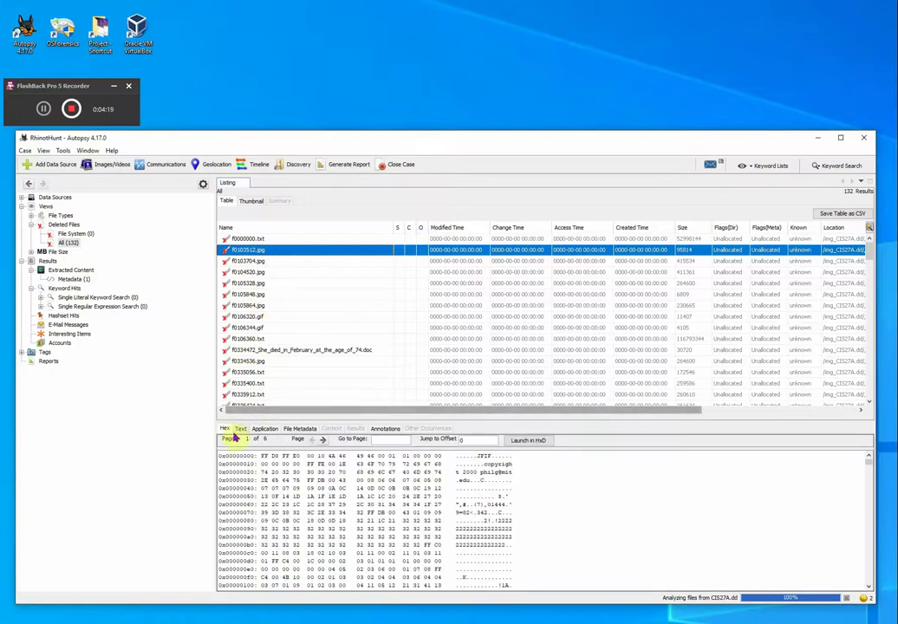
left_click(240, 428)
left_click(265, 429)
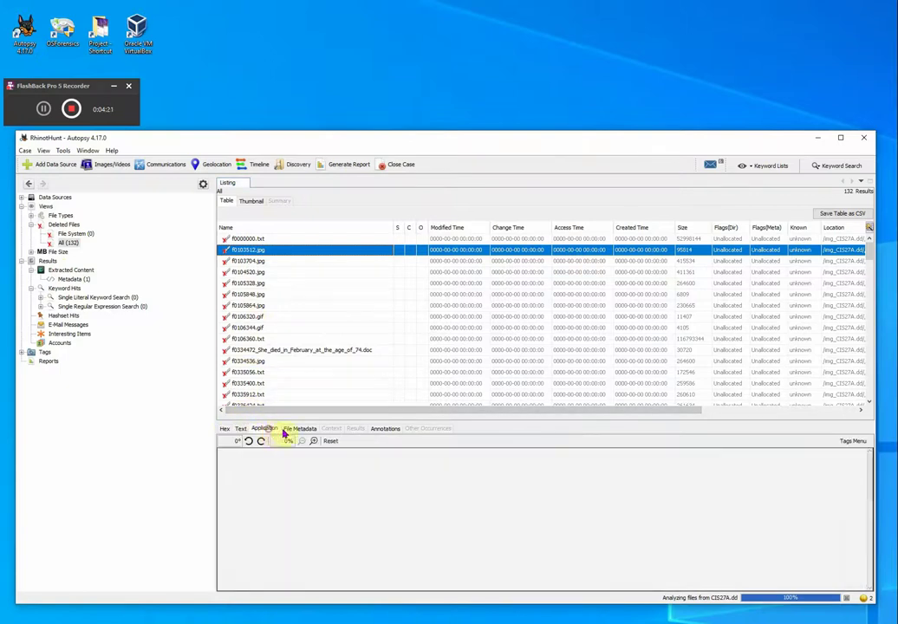
left_click(289, 429)
left_click(238, 429)
left_click(226, 429)
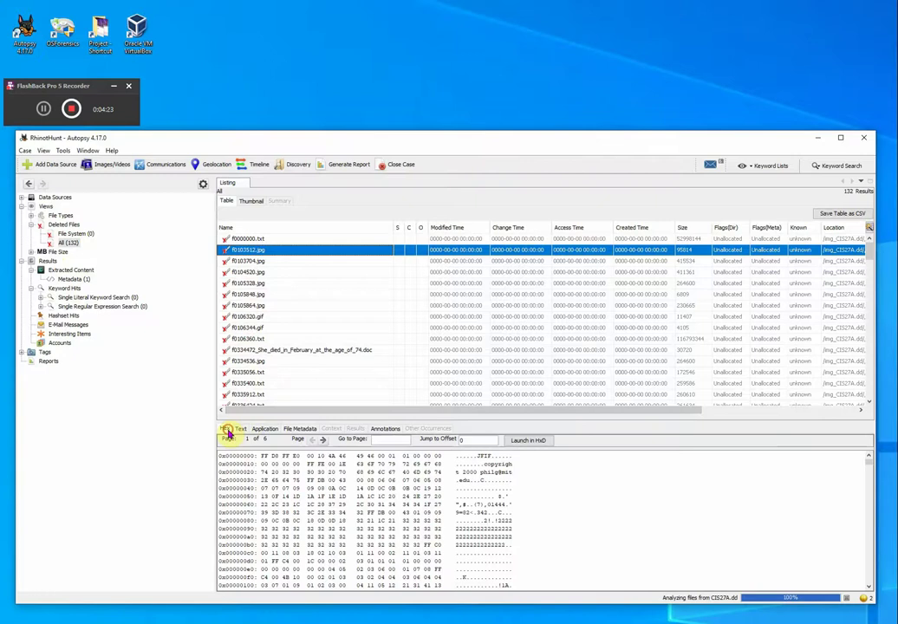
- Step through the carved rhino images from f0103704.jpg to the blue rhino f0106344.gif
left_click(254, 260)
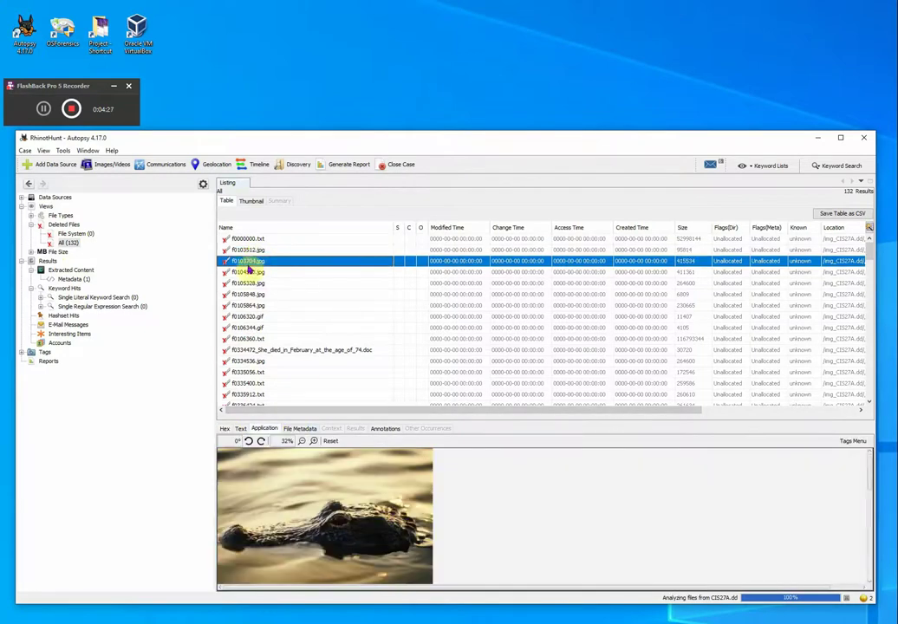
left_click(249, 251)
key("Down")
key("Down")
key("Down")
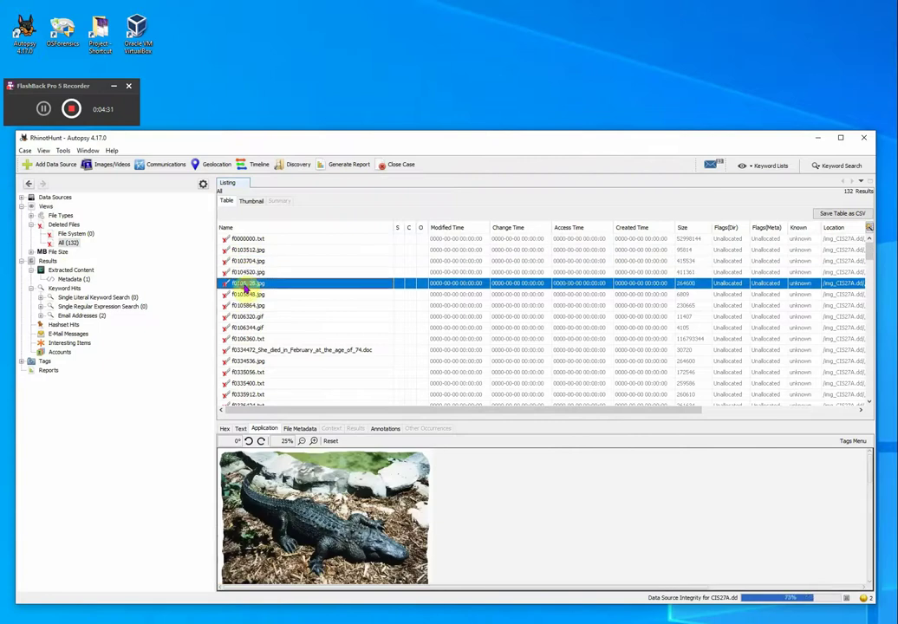
key("Down")
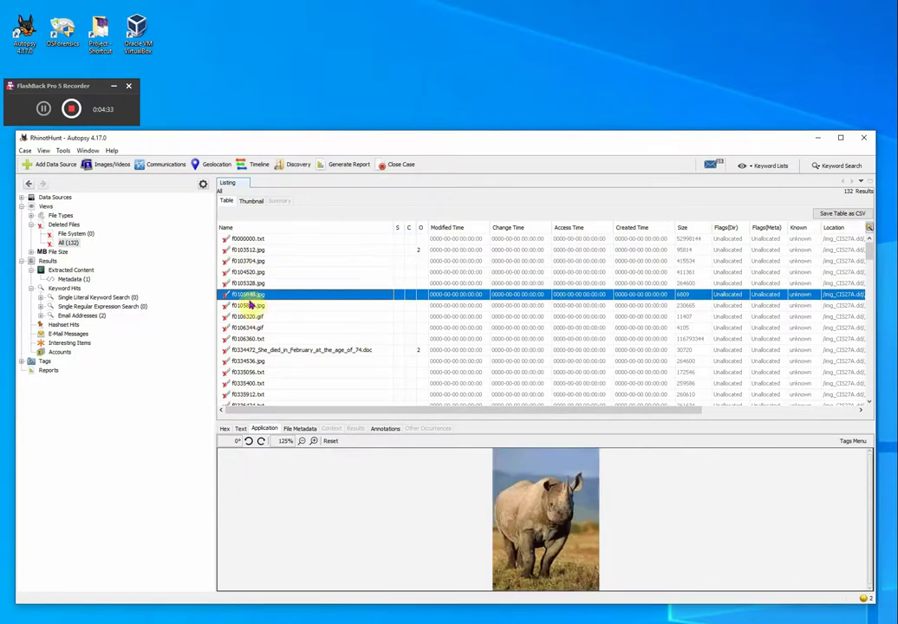
key("Up")
key("Down")
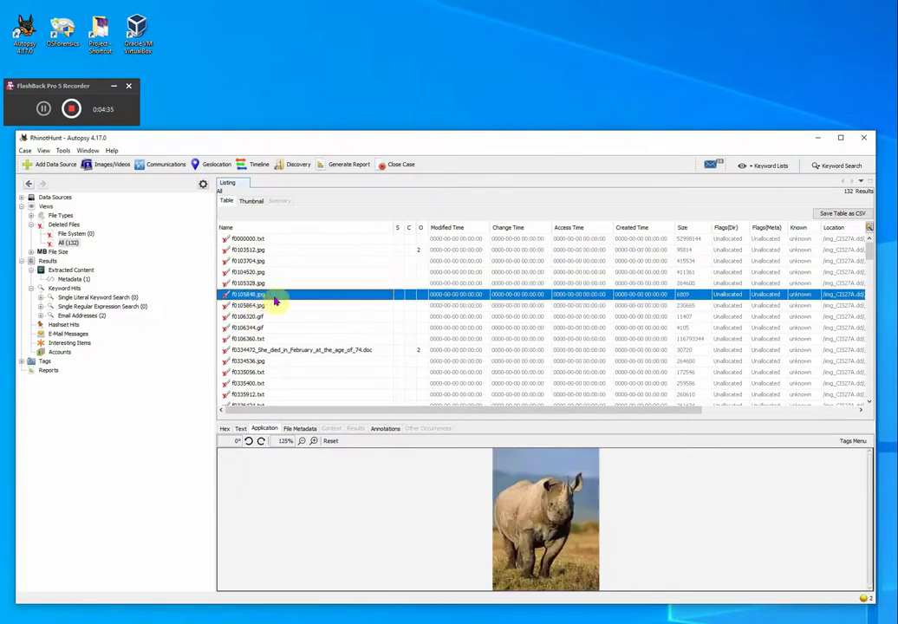
left_click(260, 307)
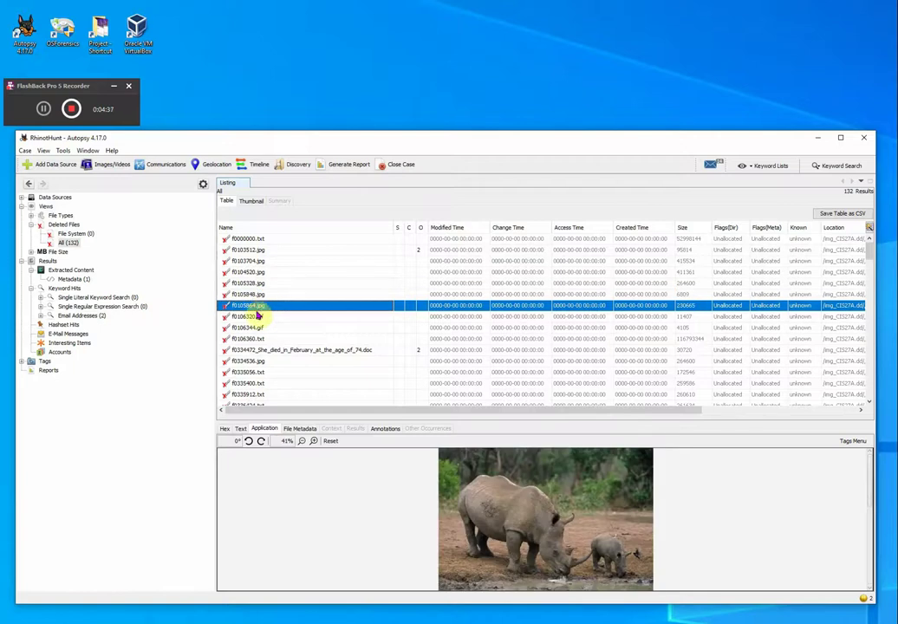
left_click(257, 317)
left_click(247, 329)
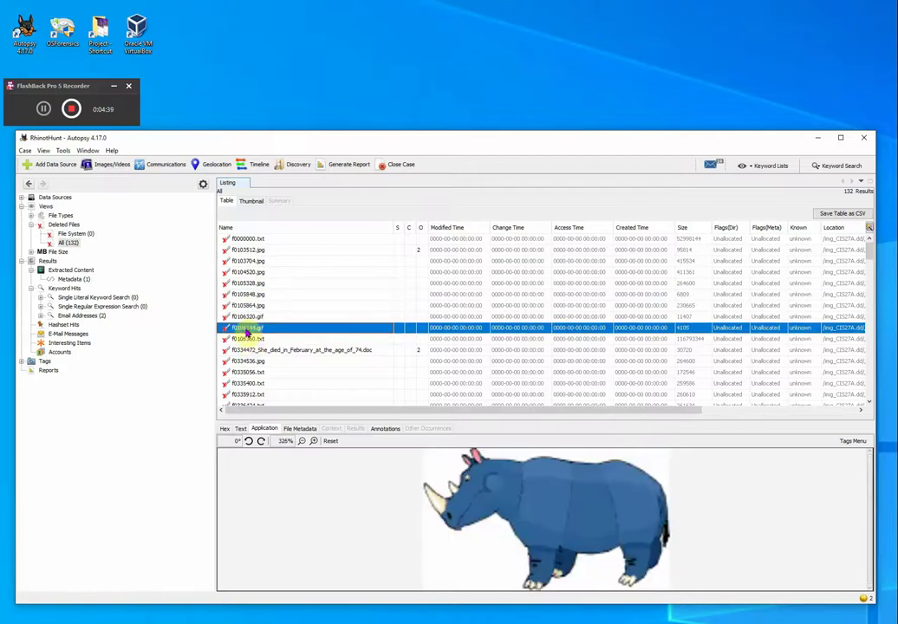
- Read f0106360.txt and the recovered .doc file, checking the document's annotations
left_click(257, 339)
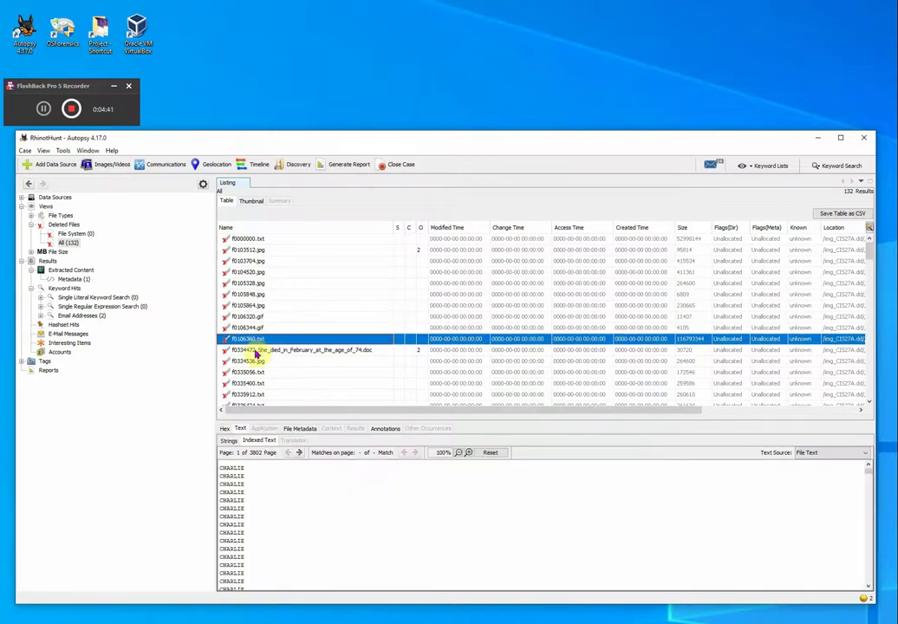
left_click(257, 351)
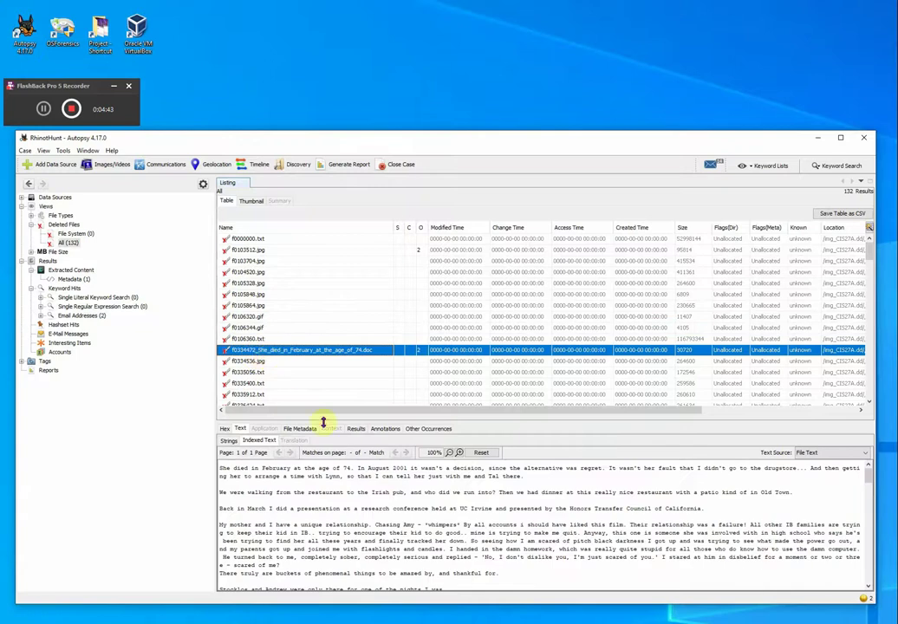
left_click(397, 424)
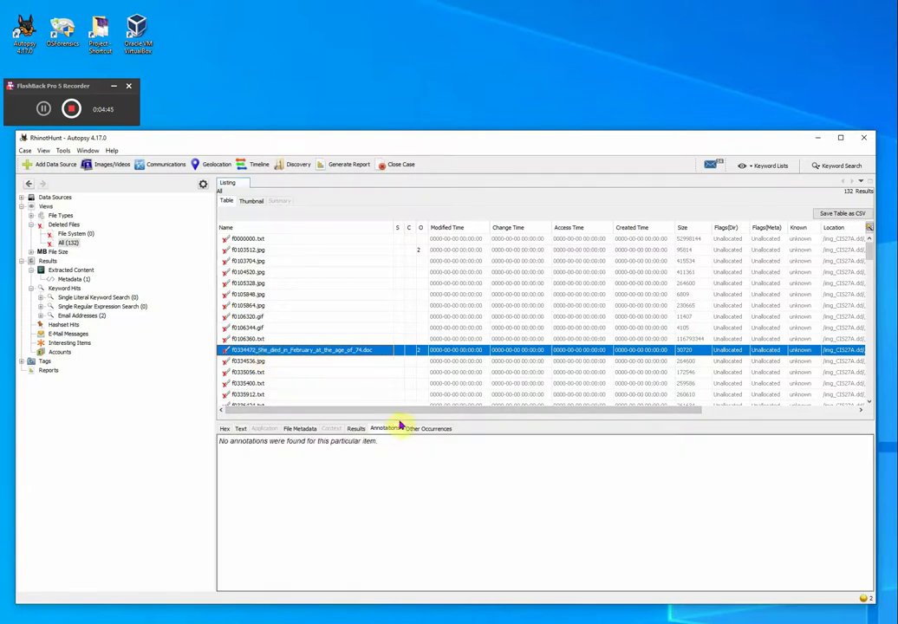
left_click(241, 428)
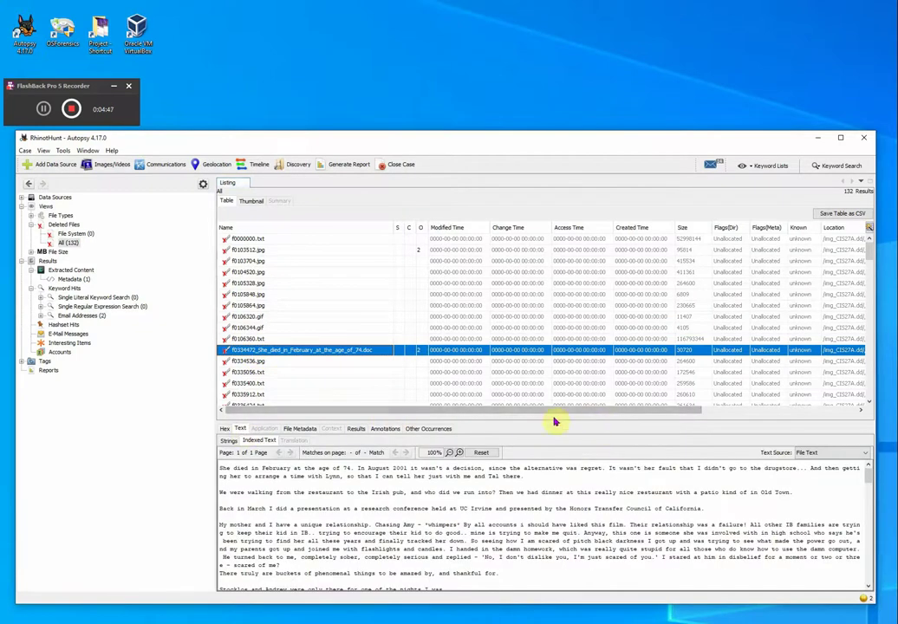
left_click_drag(553, 423, 552, 398)
scroll(299, 327, "down", 3)
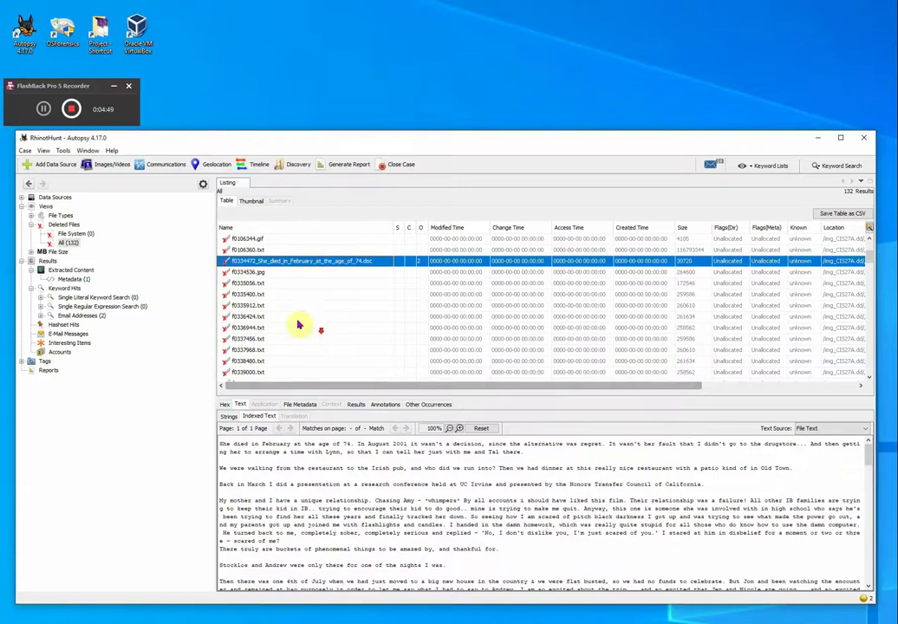
- Read through the next batch of carved text files further down the list
left_click(260, 285)
left_click(255, 295)
left_click(253, 317)
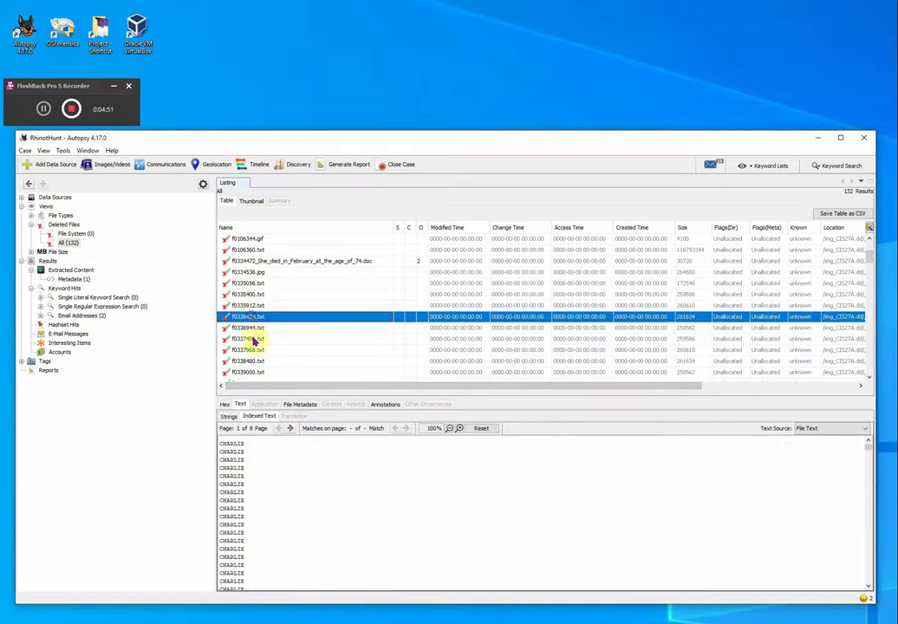
left_click(254, 339)
left_click(256, 372)
left_click(252, 347)
left_click(249, 329)
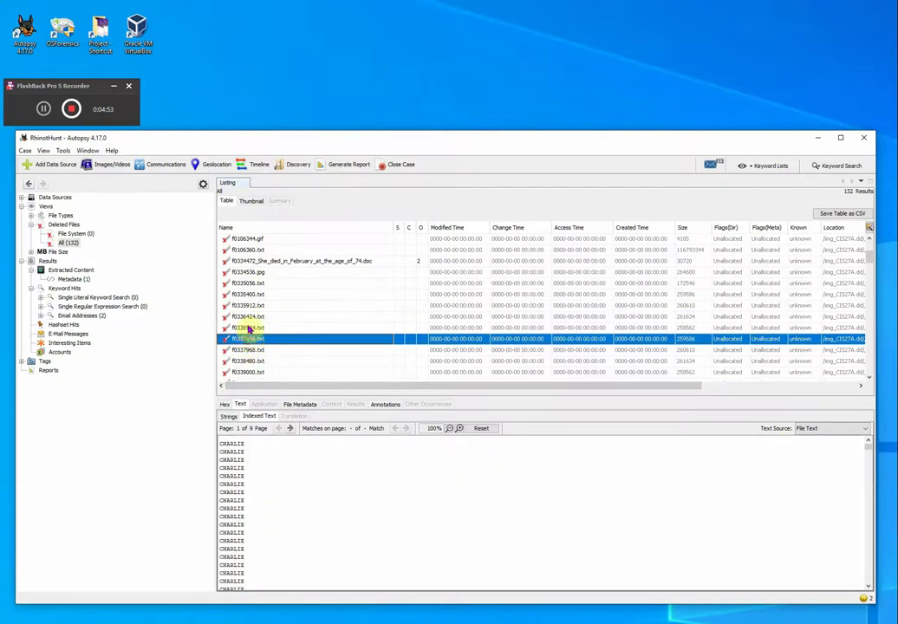
scroll(269, 333, "down", 1)
scroll(260, 338, "down", 3)
left_click(251, 337)
left_click(247, 305)
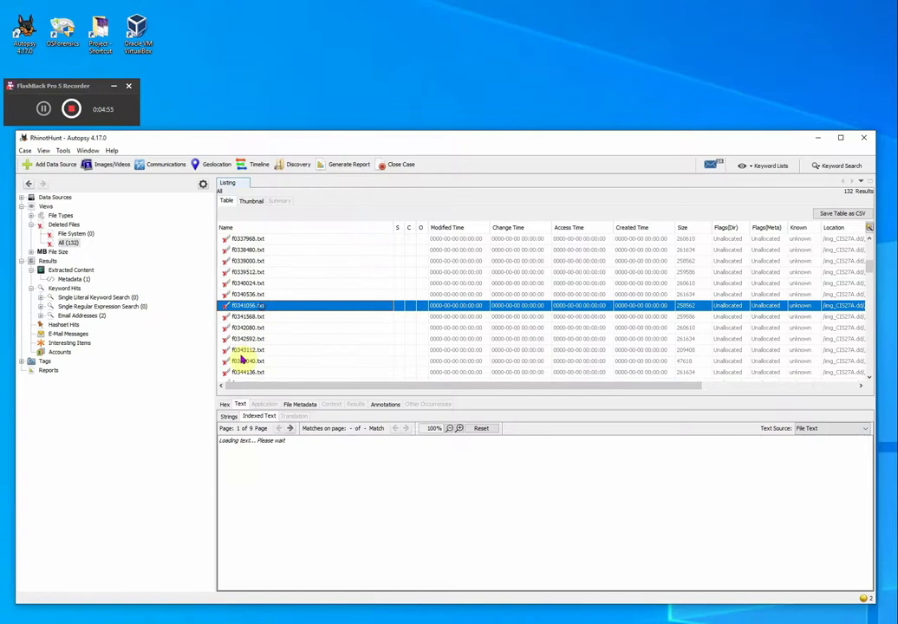
left_click(247, 351)
scroll(247, 346, "down", 5)
left_click(249, 349)
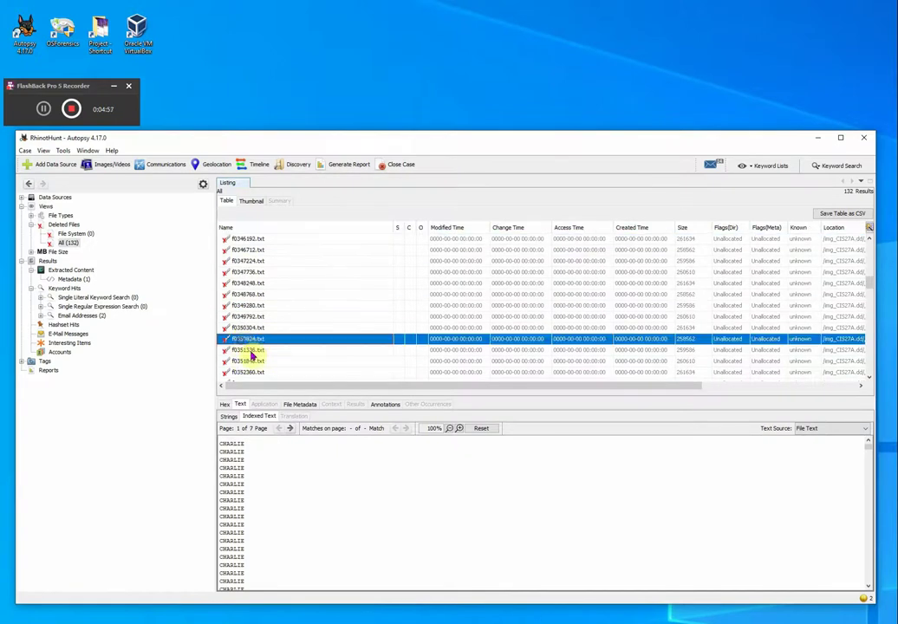
left_click(250, 372)
- Check the remaining carved text files, including f0358528.txt, down to the last one, f0396656.txt
scroll(254, 352, "down", 6)
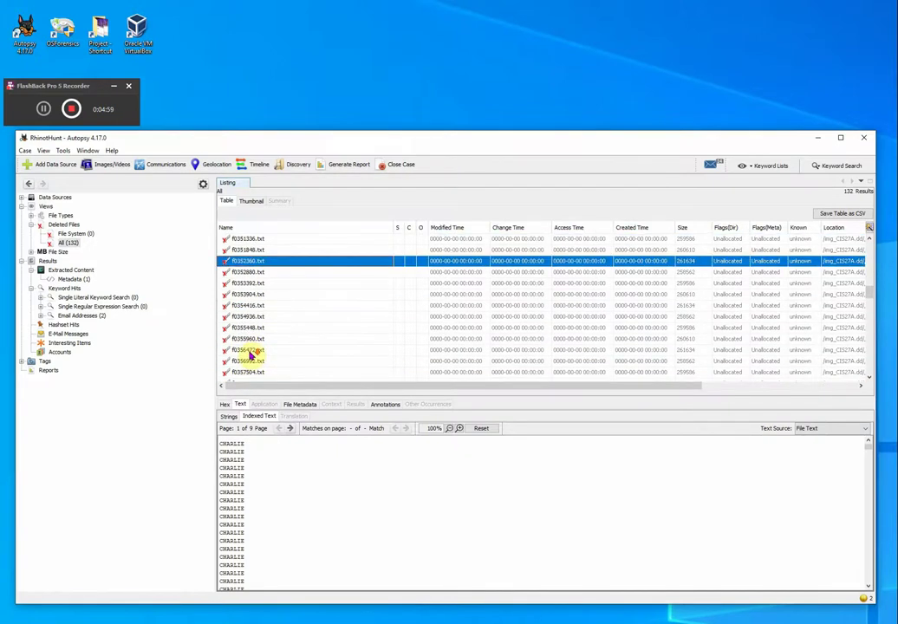
left_click(247, 339)
left_click(249, 328)
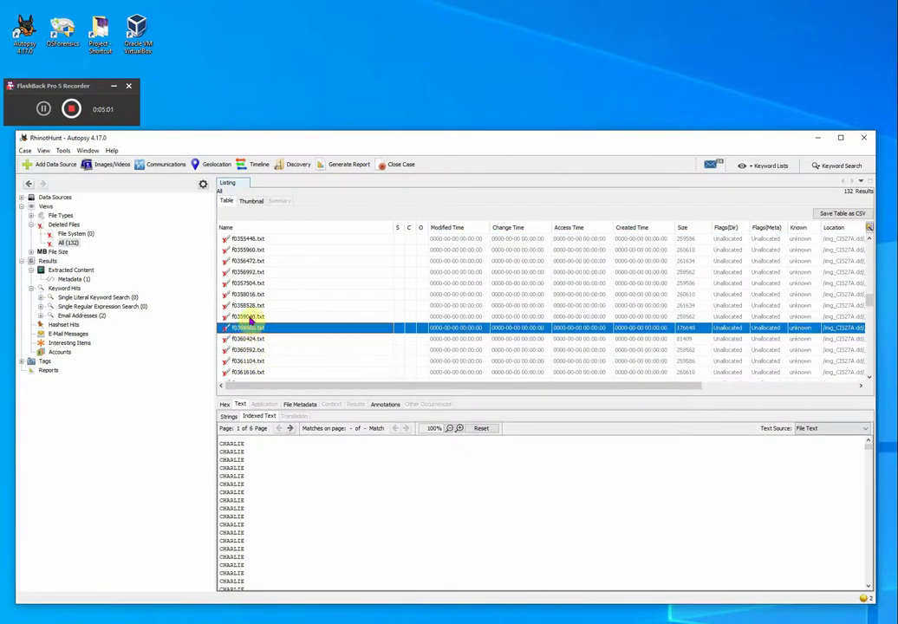
left_click(248, 317)
left_click(244, 306)
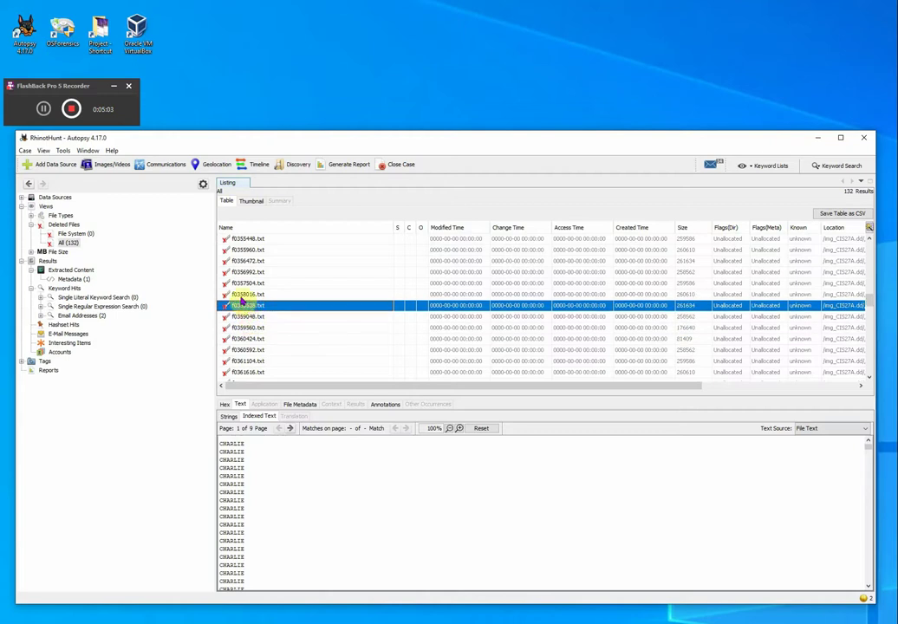
scroll(291, 301, "down", 8)
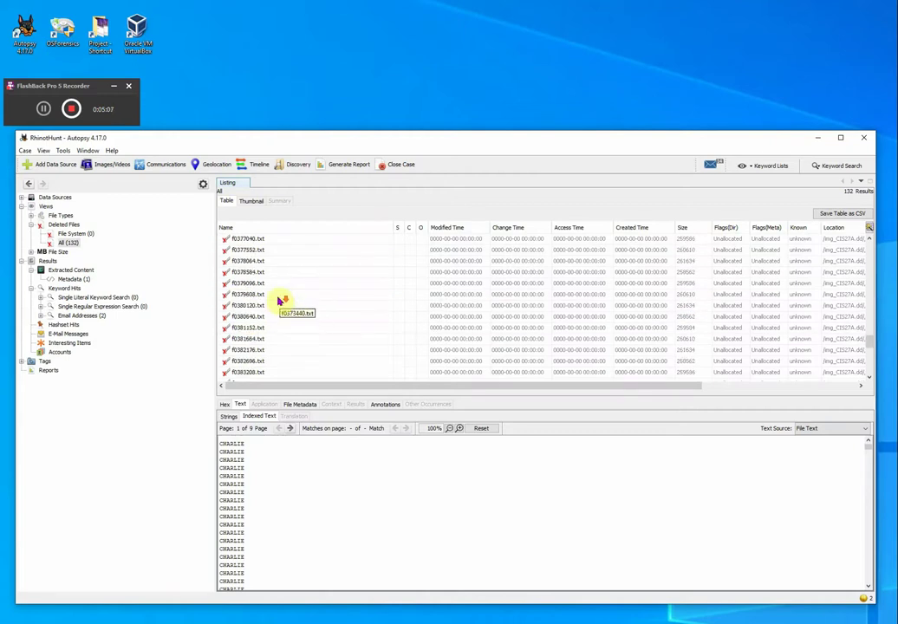
left_click(251, 373)
scroll(247, 371, "down", 13)
left_click(244, 364)
scroll(247, 364, "down", 1)
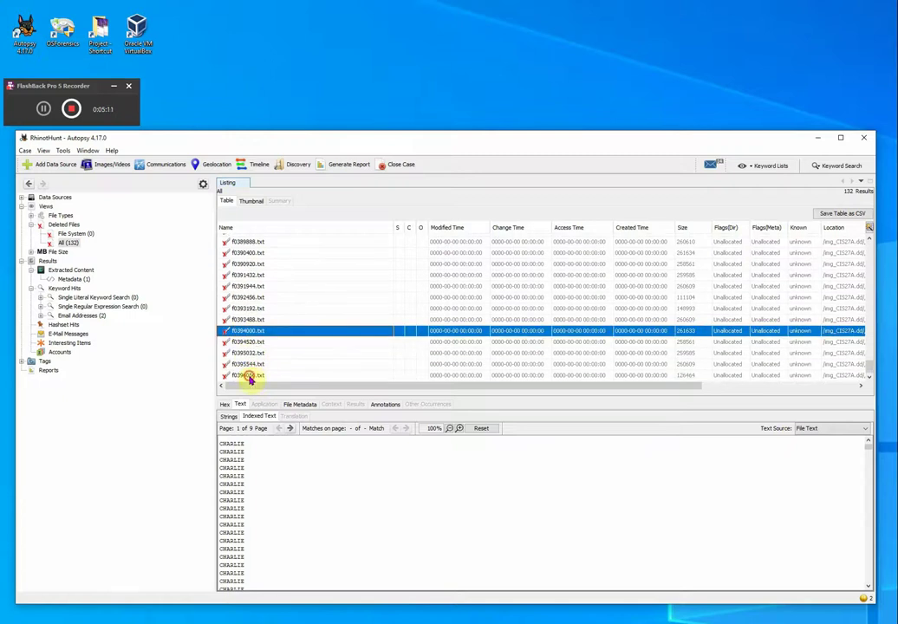
left_click(249, 376)
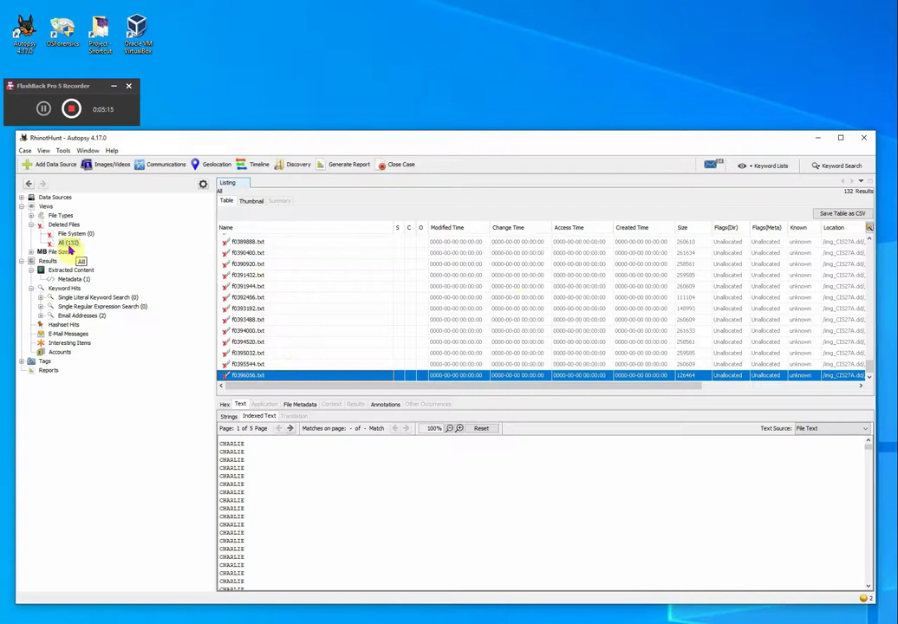
scroll(286, 308, "up", 20)
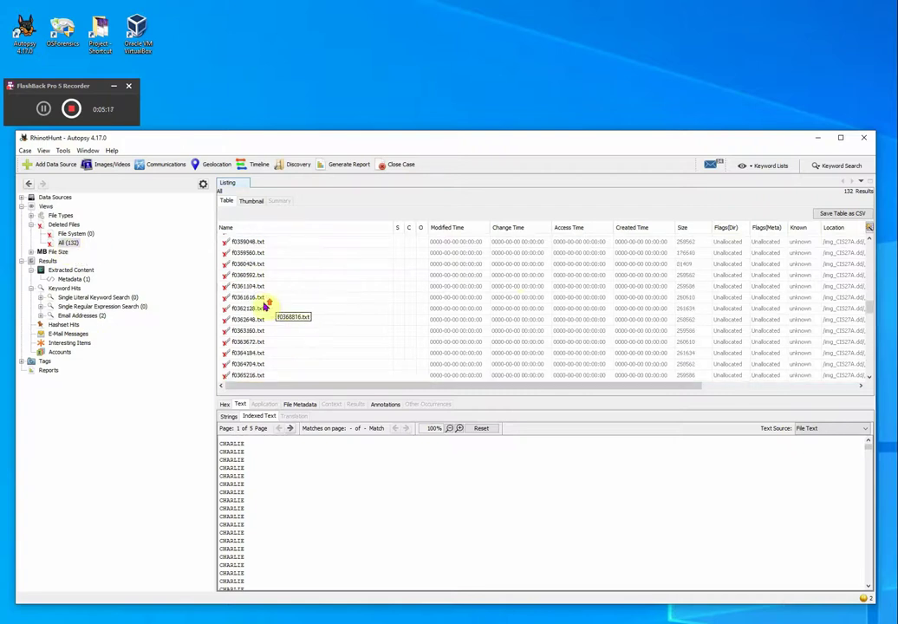
scroll(264, 286, "up", 12)
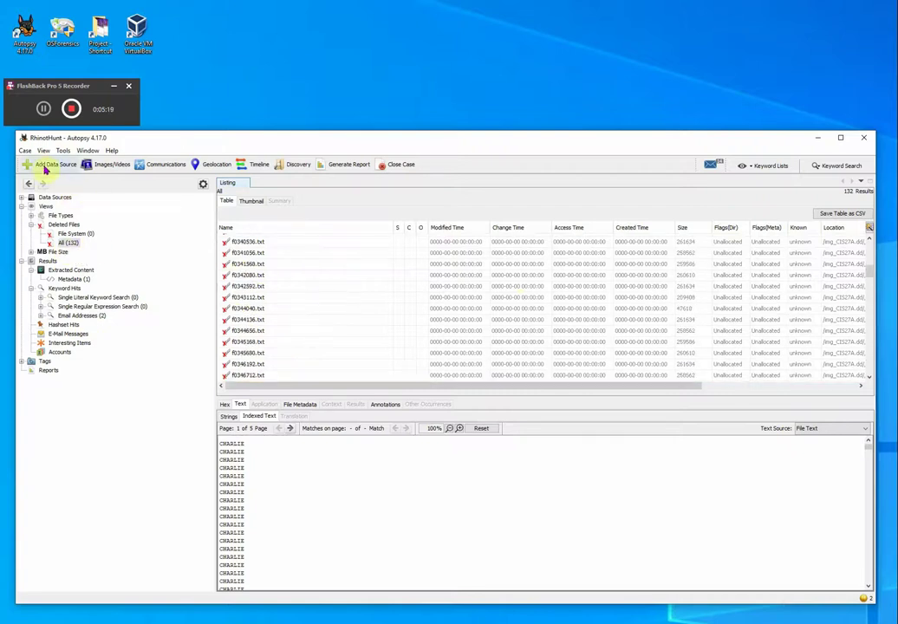
left_click(44, 151)
mouse_move(25, 151)
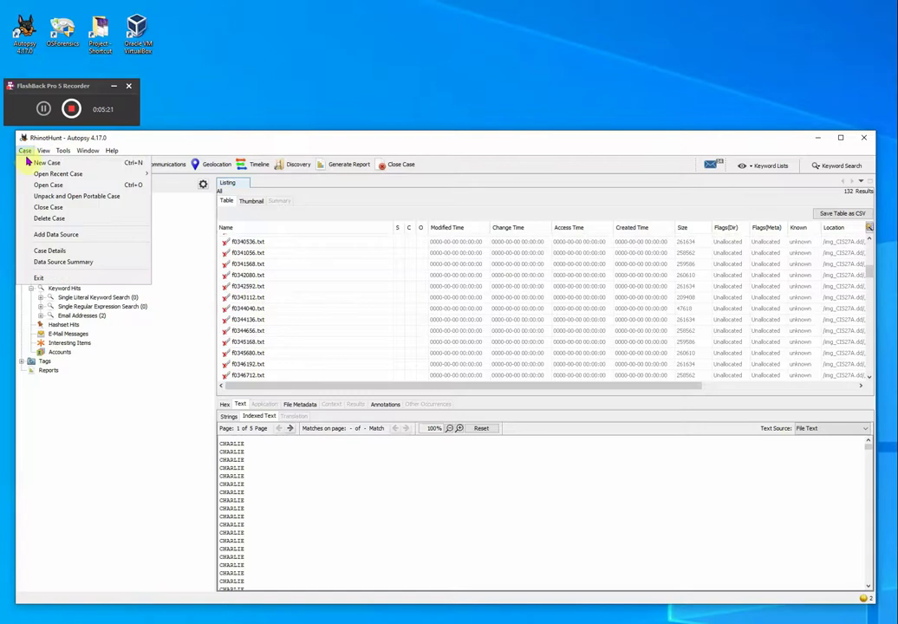
left_click(134, 240)
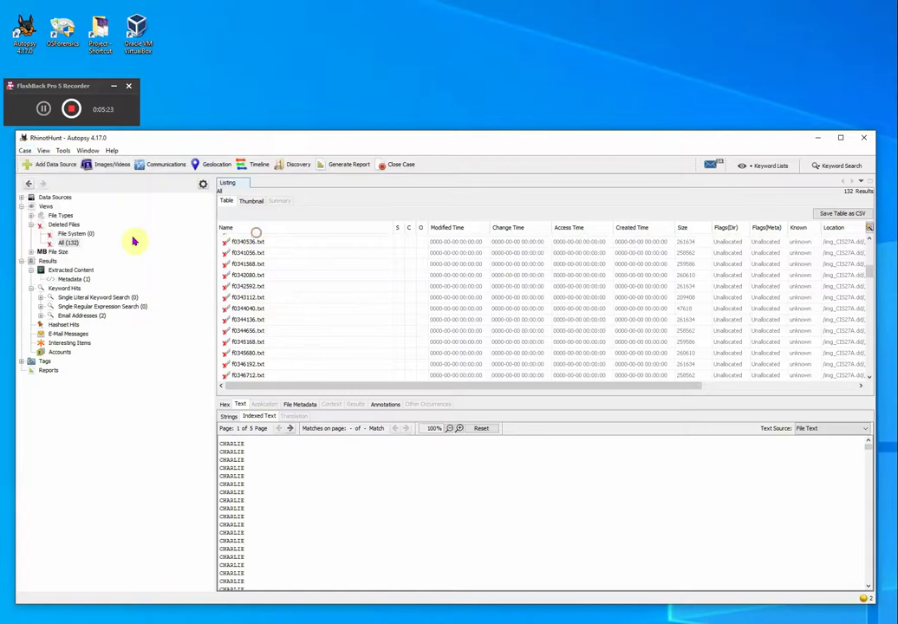
right_click(81, 245)
left_click(67, 242)
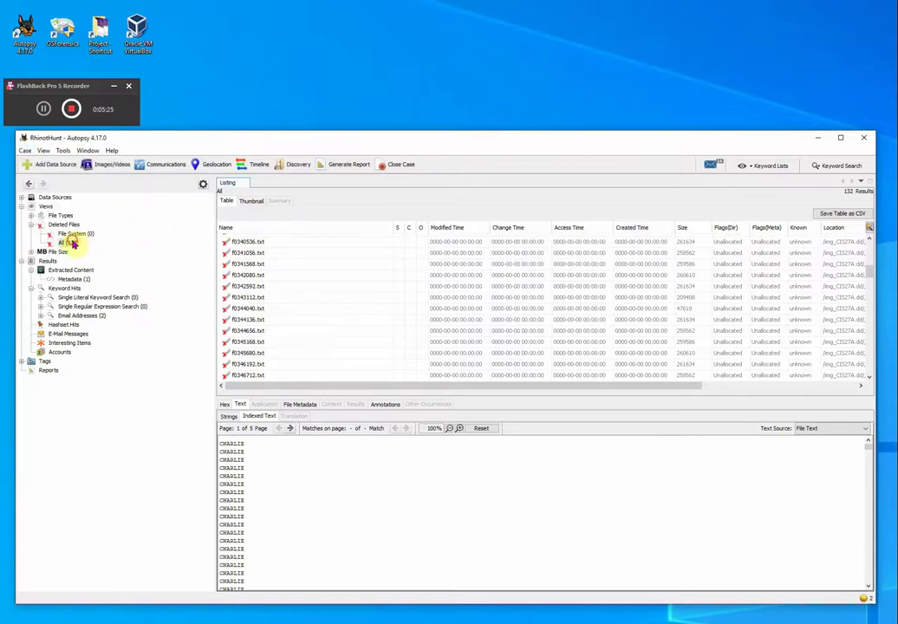
scroll(267, 275, "up", 8)
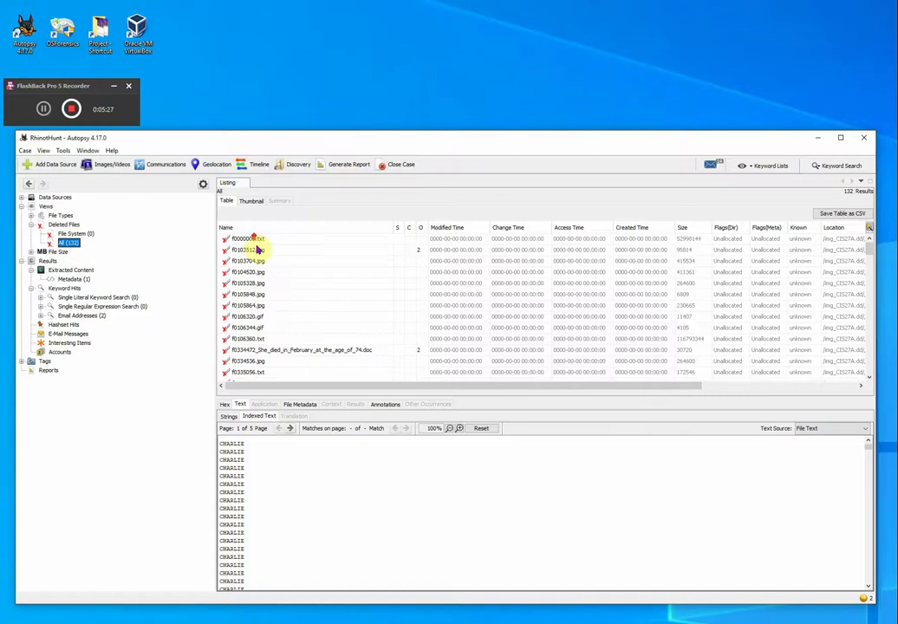
left_click(64, 151)
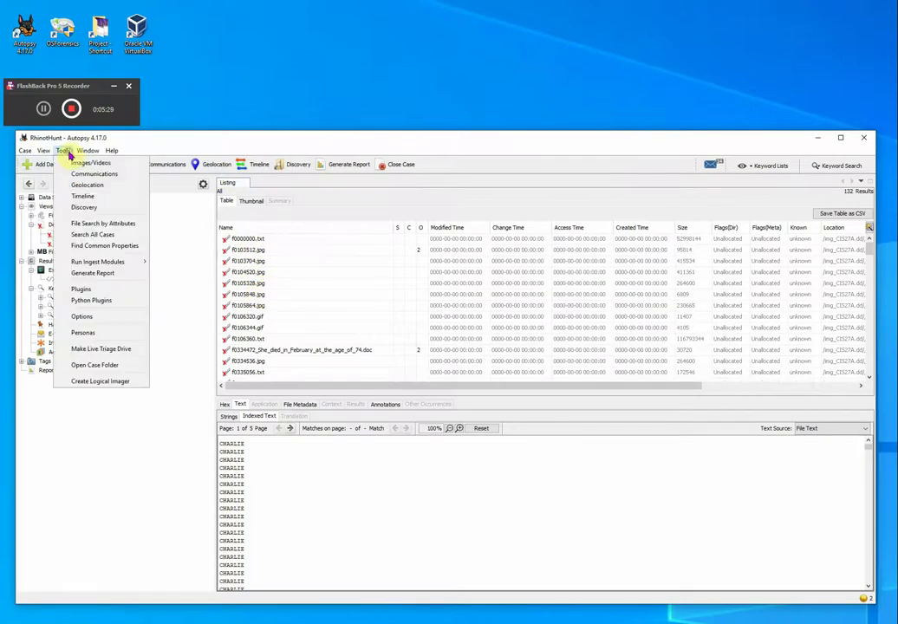
mouse_move(31, 155)
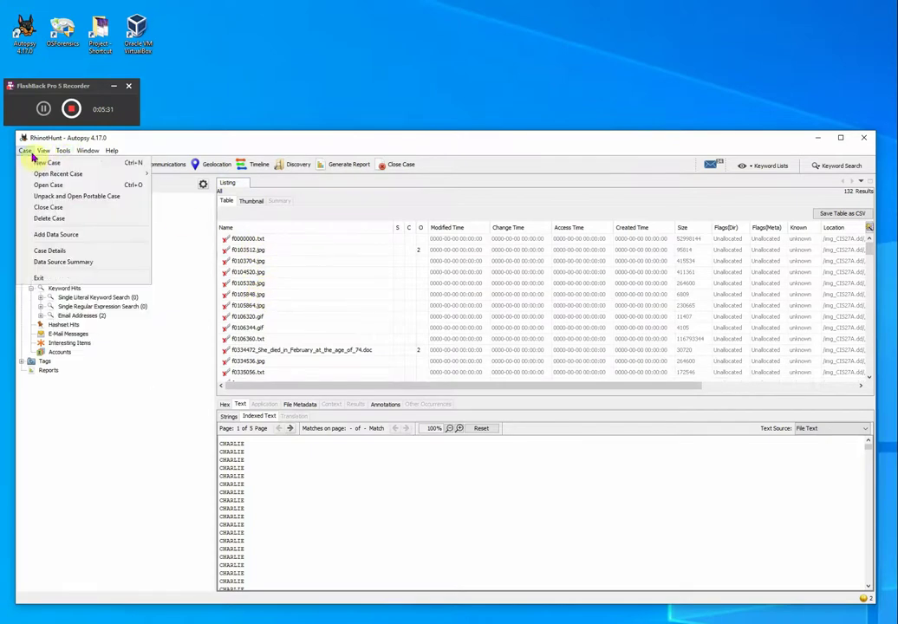
mouse_move(38, 176)
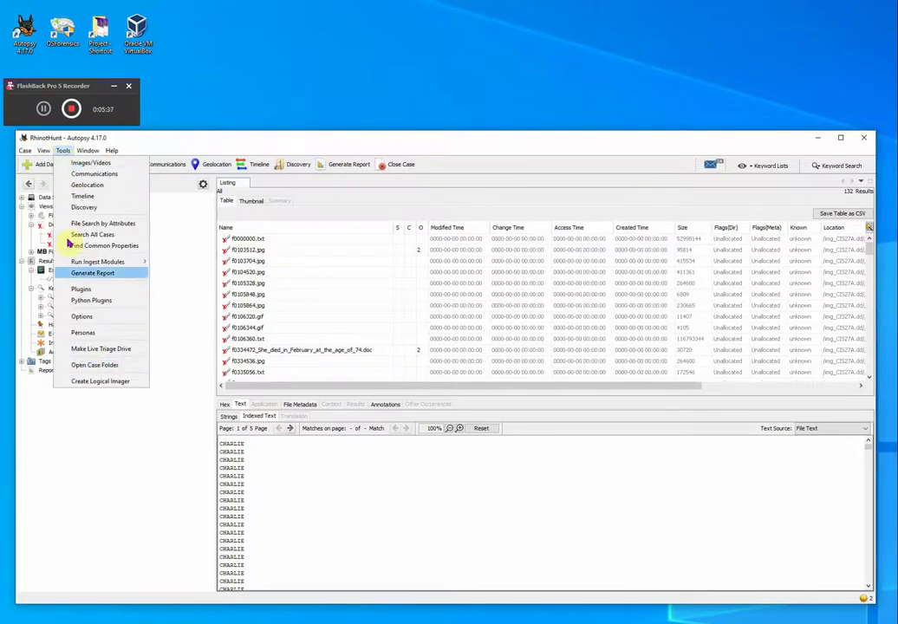
left_click(328, 271)
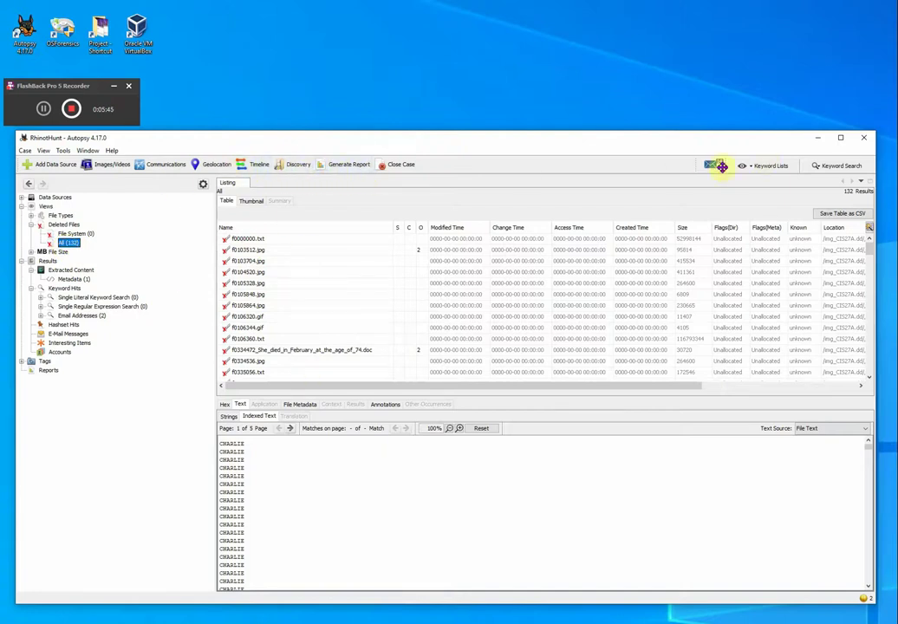
left_click(715, 167)
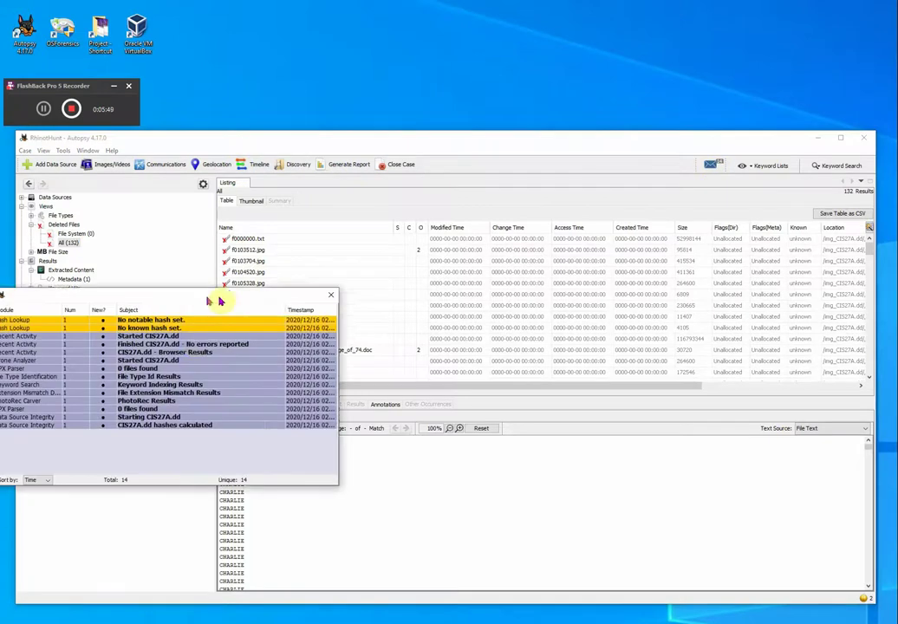
left_click_drag(216, 296, 245, 302)
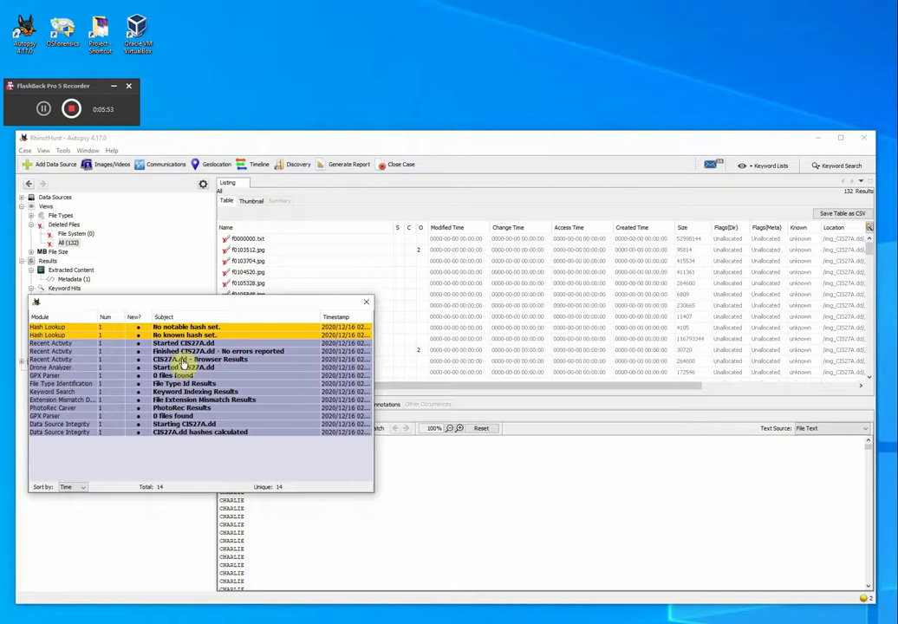
left_click(361, 309)
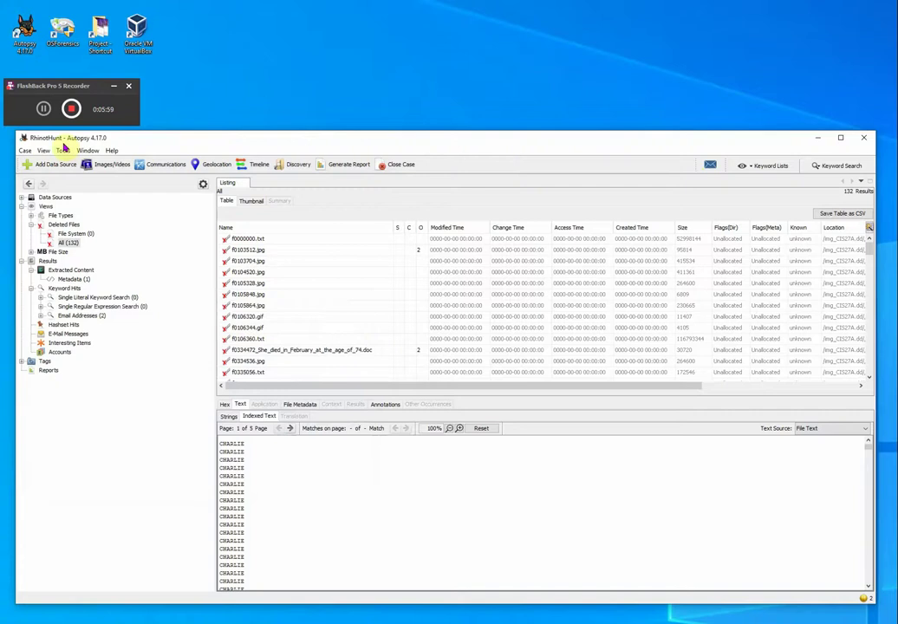
- Browse Project > RhinotHunt > Export in Explorer, find it empty, and return to Autopsy
left_click(36, 87)
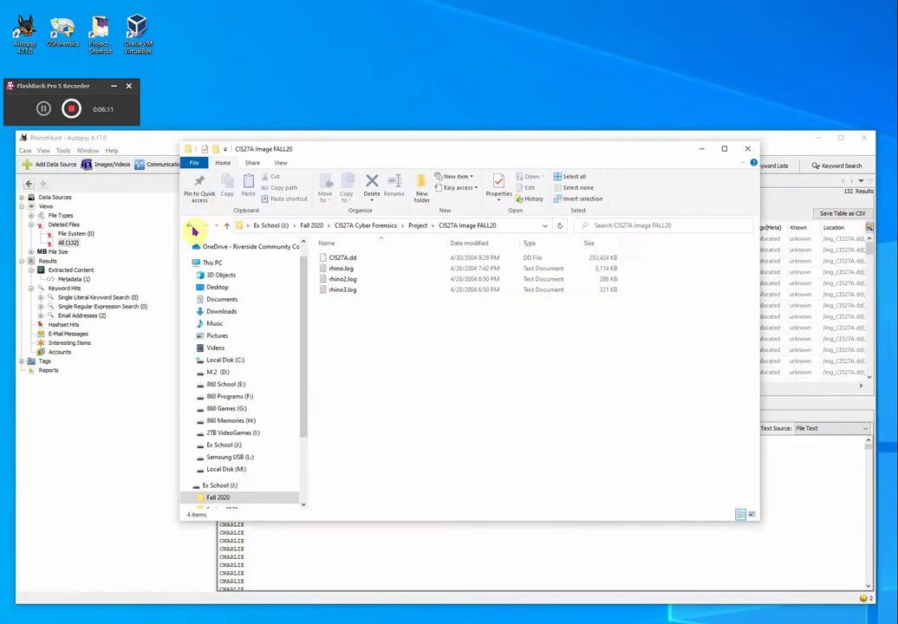
left_click(190, 226)
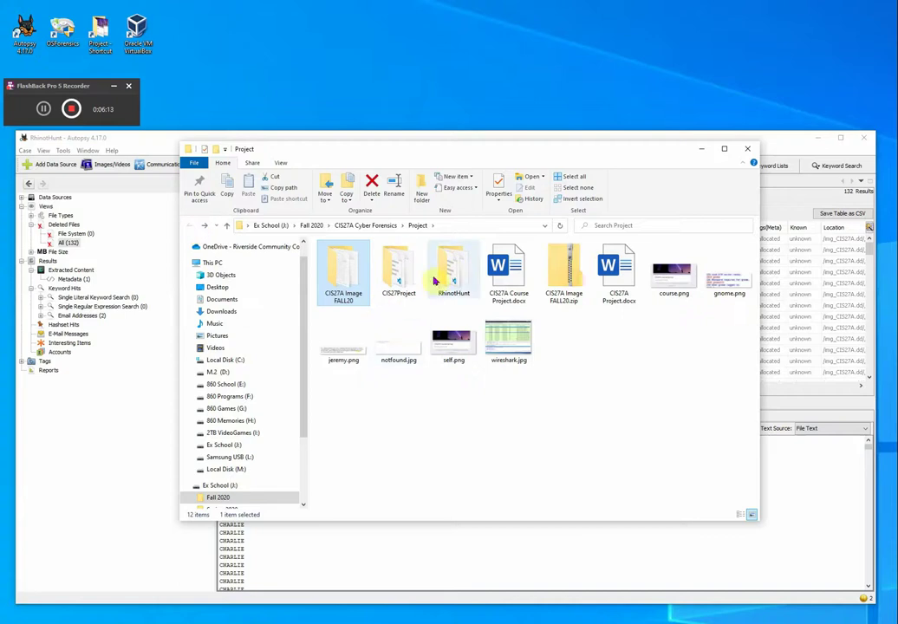
double_click(454, 270)
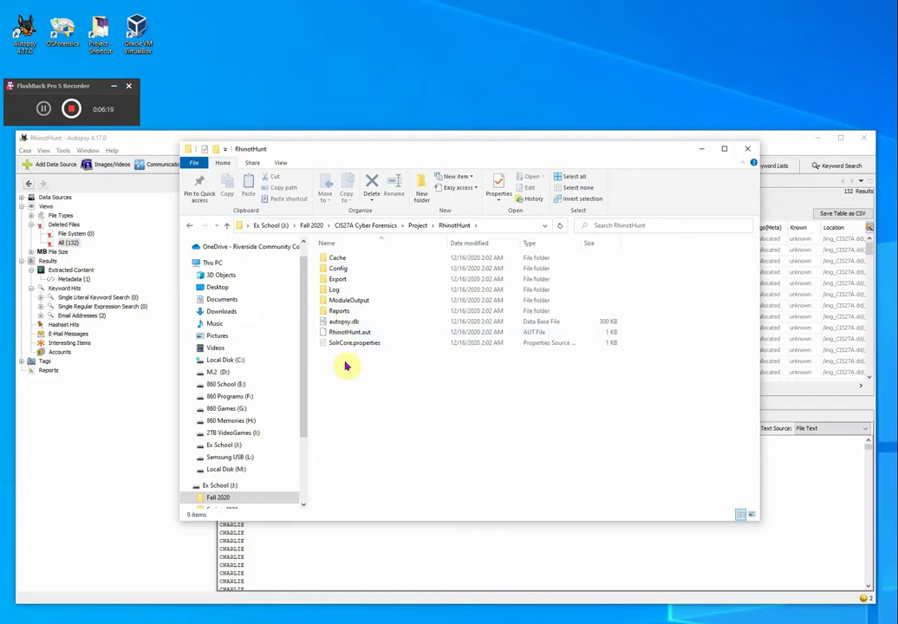
double_click(336, 280)
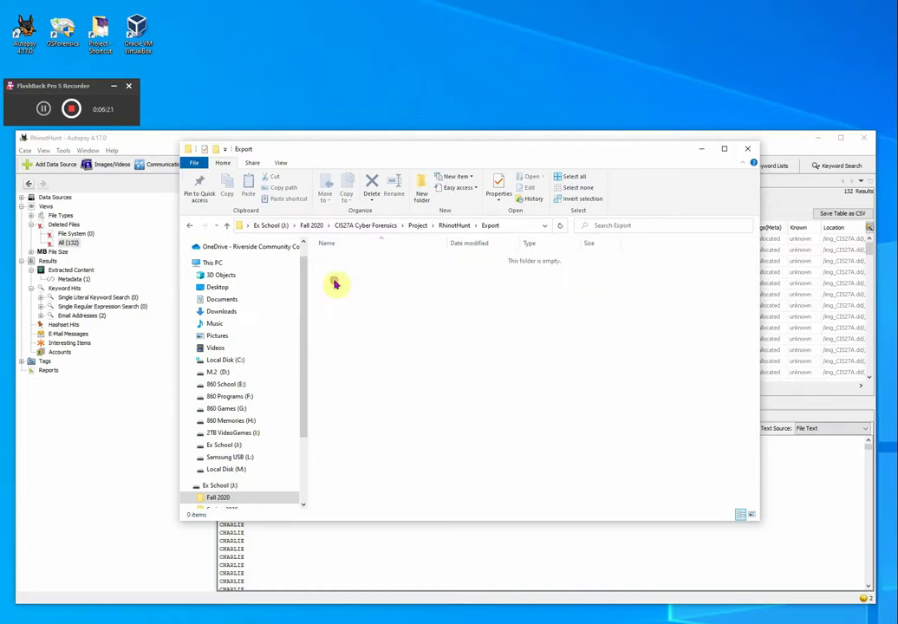
left_click(190, 226)
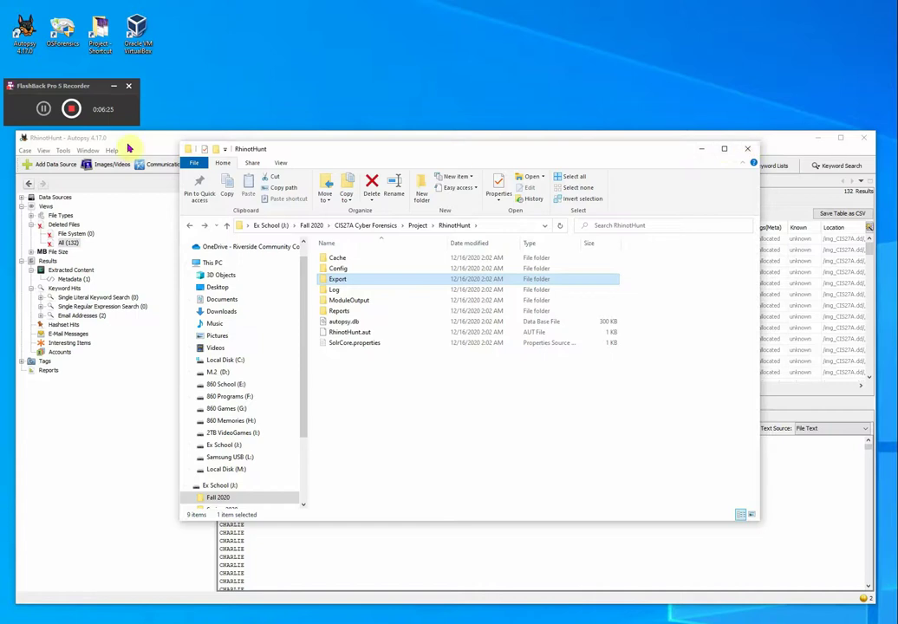
left_click(44, 109)
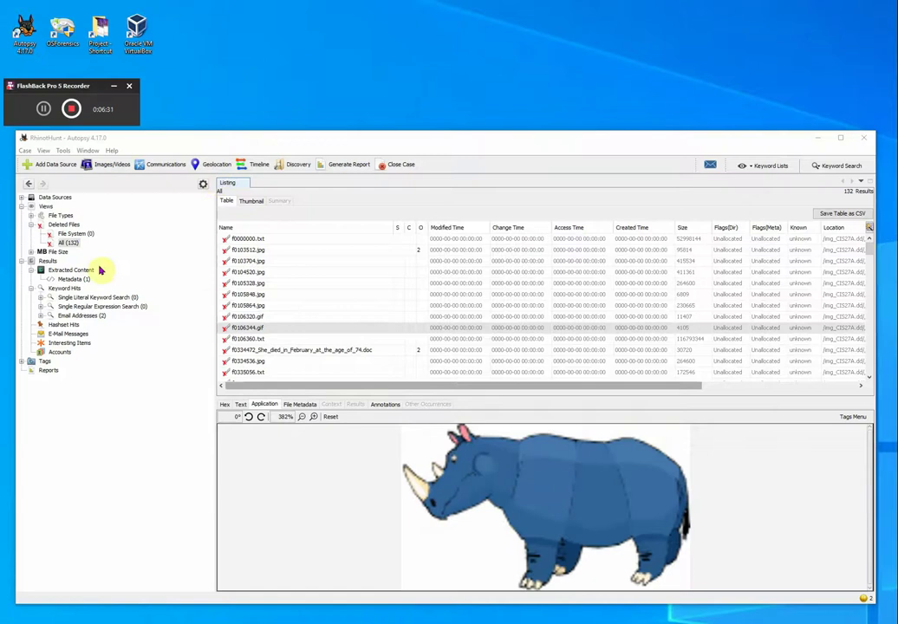
- Select all 132 deleted files and extract them into the RhinotHunt Export folder
left_click(282, 249)
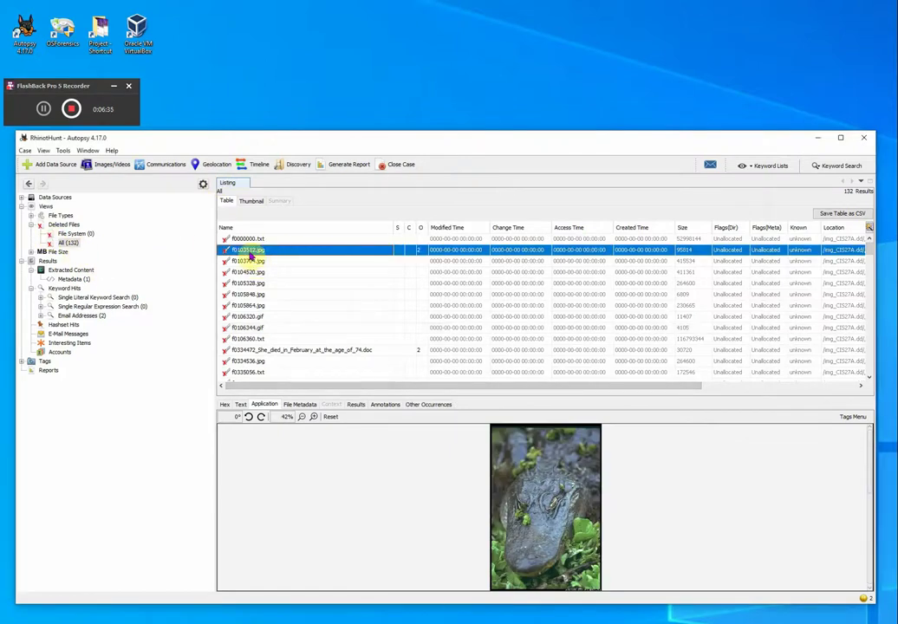
key("ctrl+a")
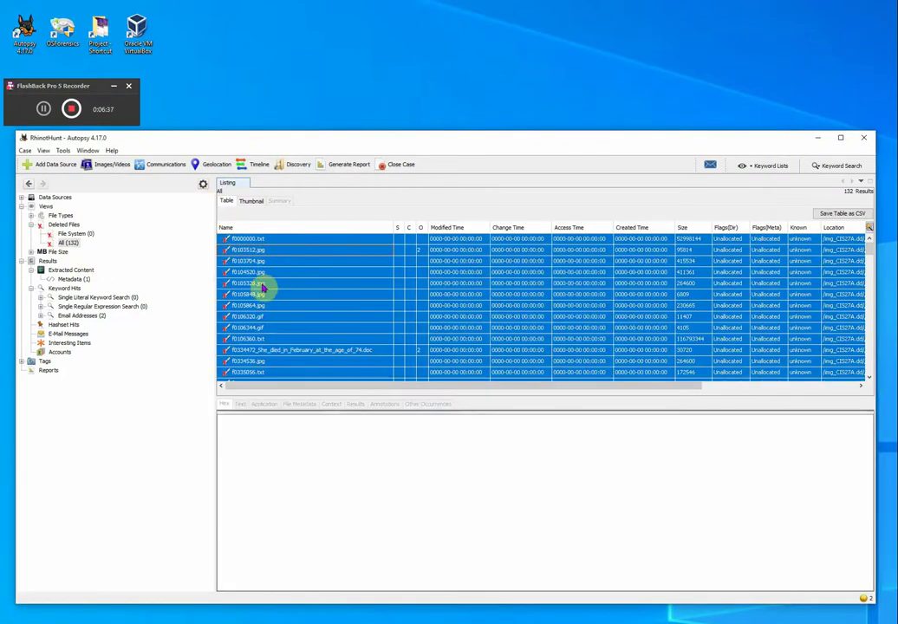
right_click(274, 288)
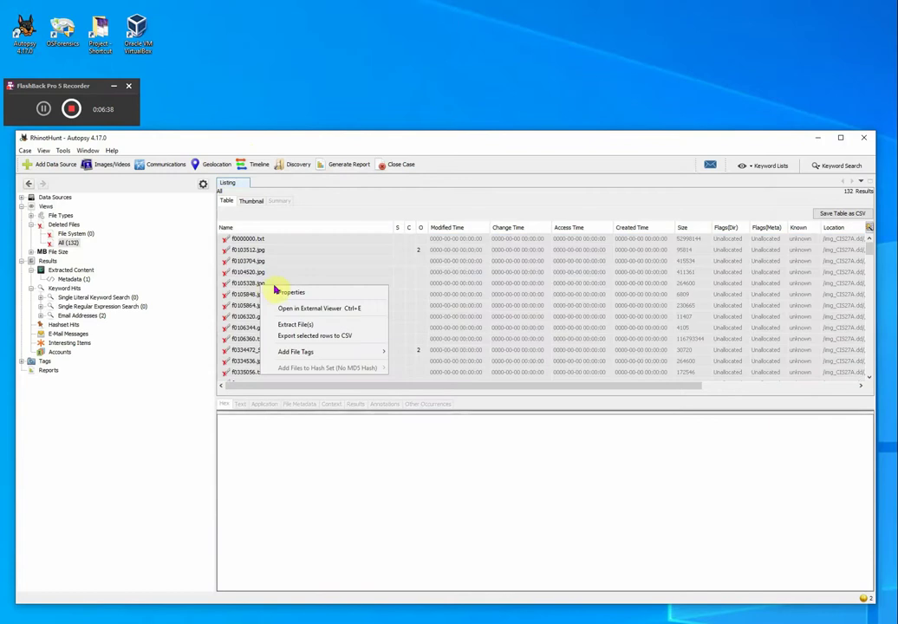
left_click(299, 326)
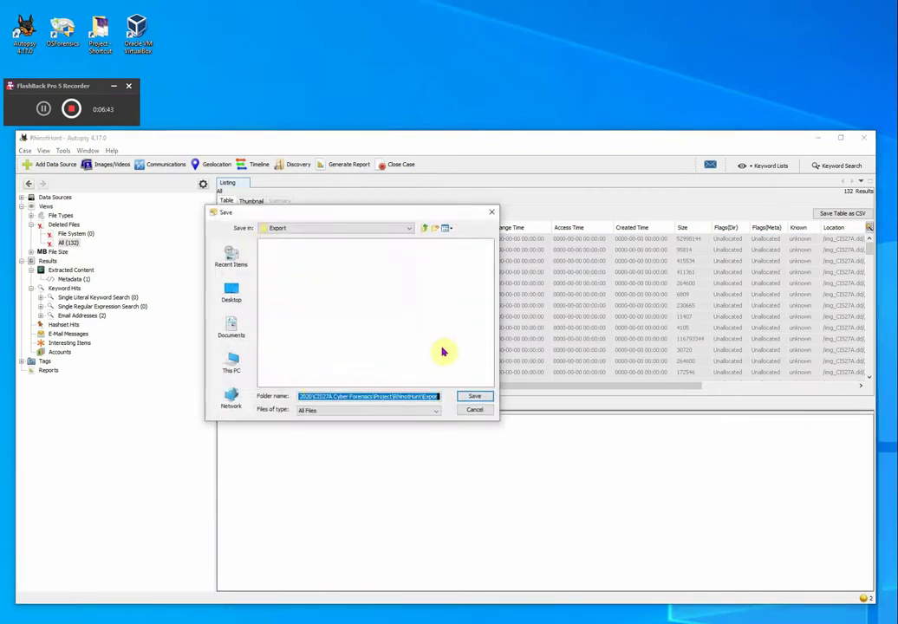
left_click(473, 397)
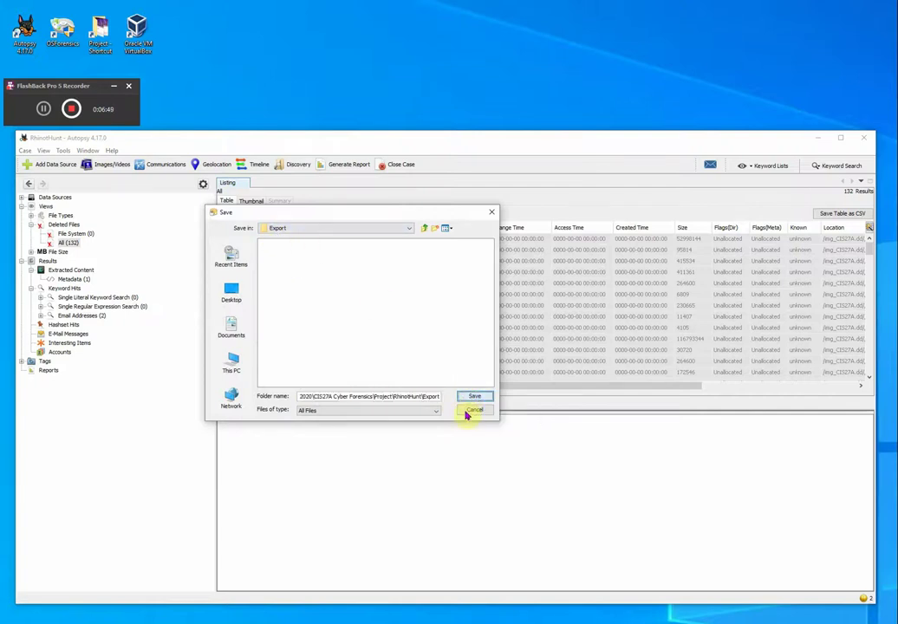
left_click(465, 398)
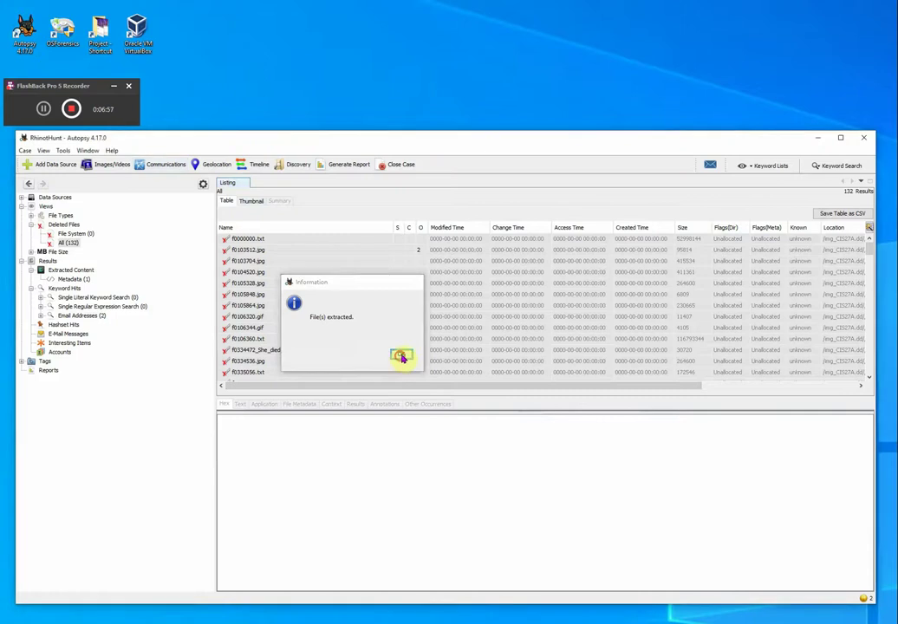
left_click(401, 355)
- Navigate to RhinotHunt > Export and open the extracted image 22-f0105864.jpg
left_click_drag(782, 170, 277, 178)
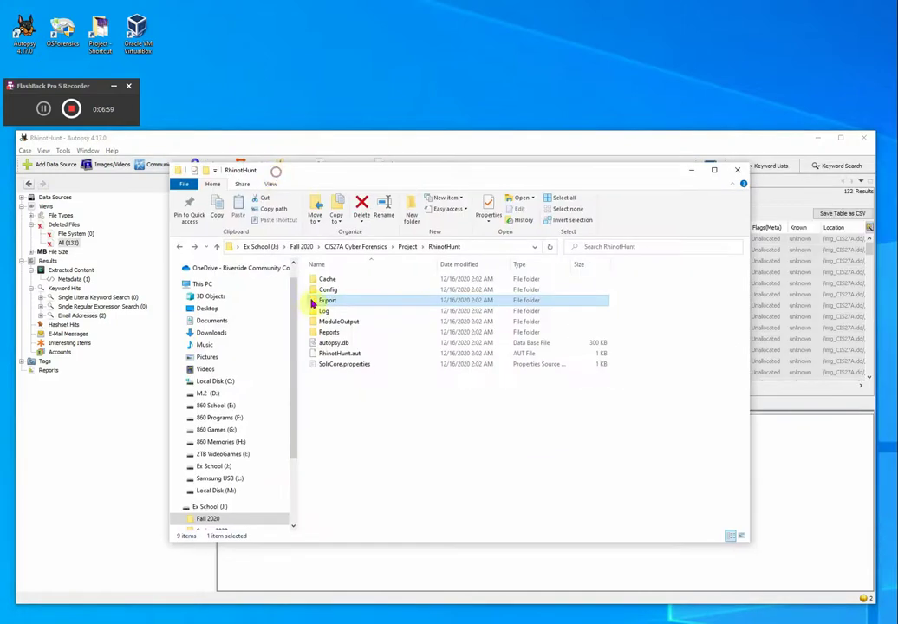
left_click(180, 247)
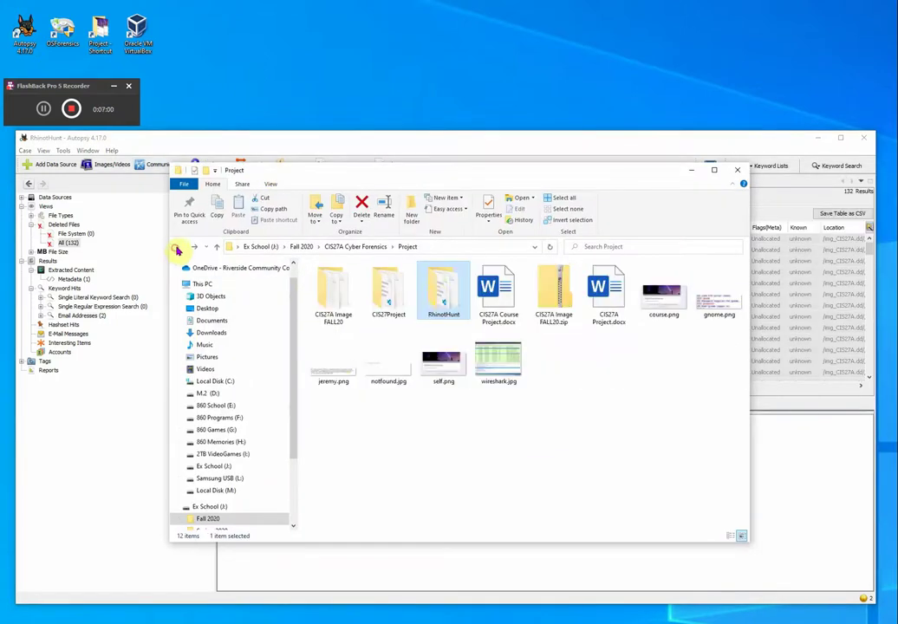
double_click(442, 297)
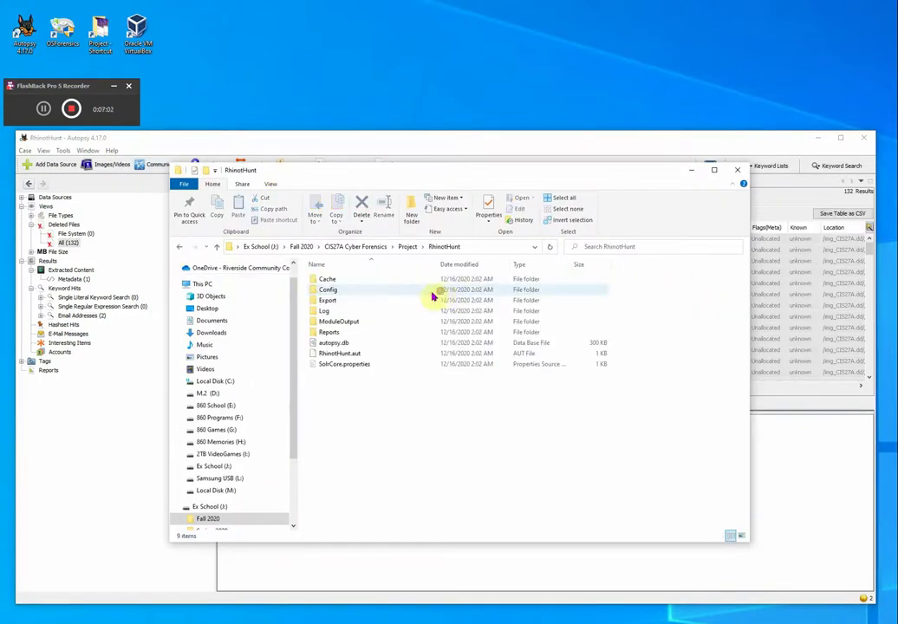
double_click(341, 305)
left_click(330, 281)
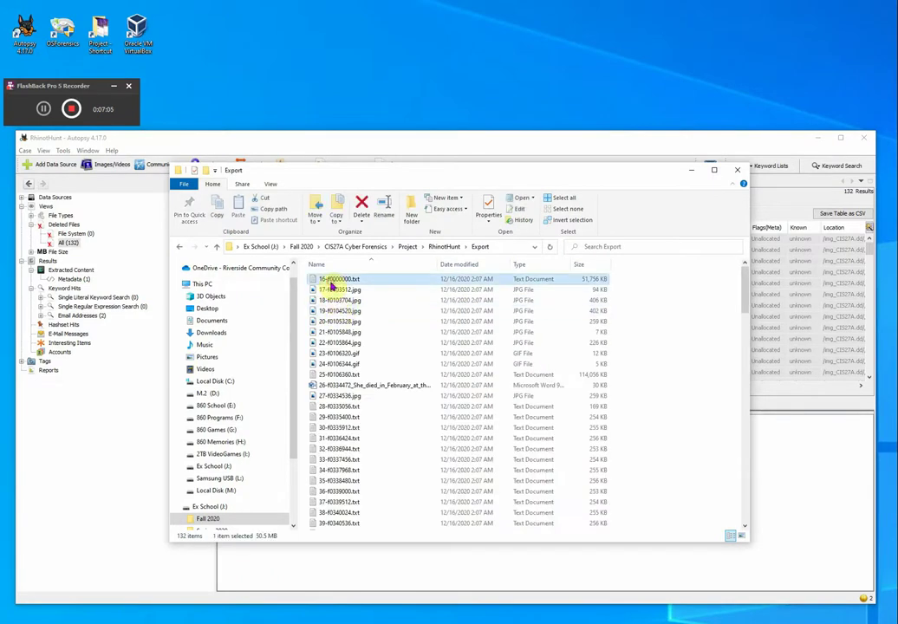
left_click(334, 290)
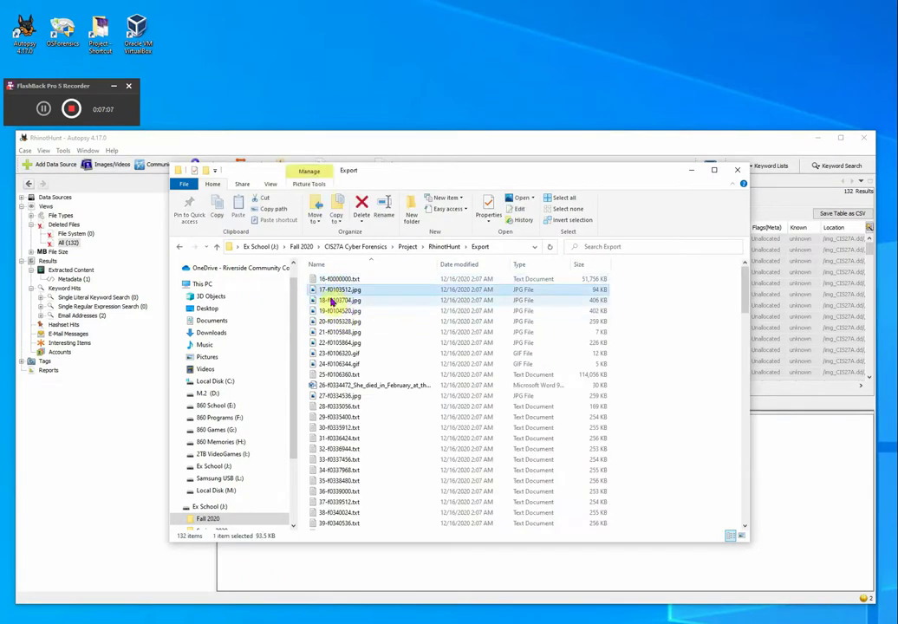
left_click(330, 311)
left_click(336, 343)
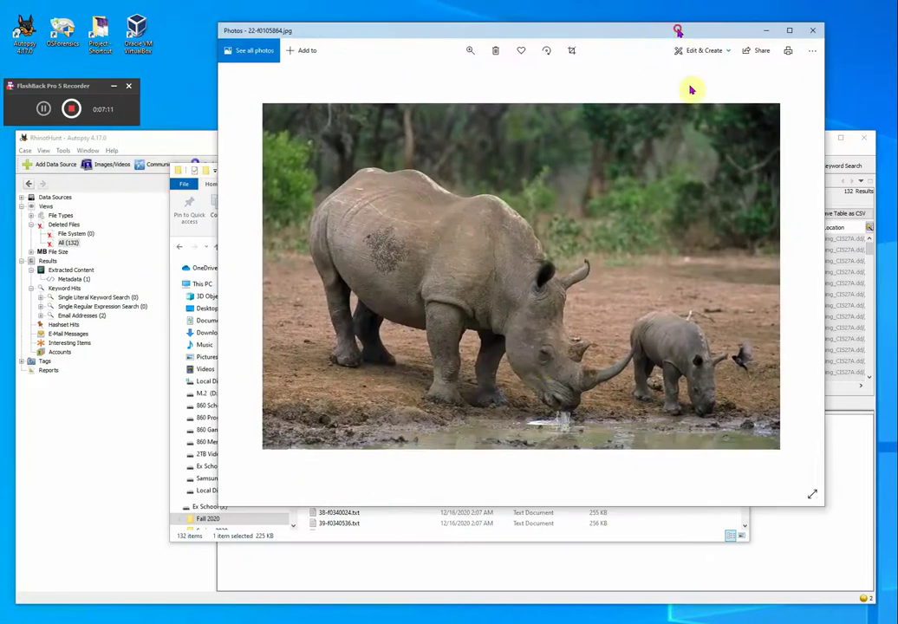
- Open 20-f0105328.jpg, 21-f0105848.jpg, 22-f0105864.jpg and 23-f0106320.gif in Photos
left_click(475, 513)
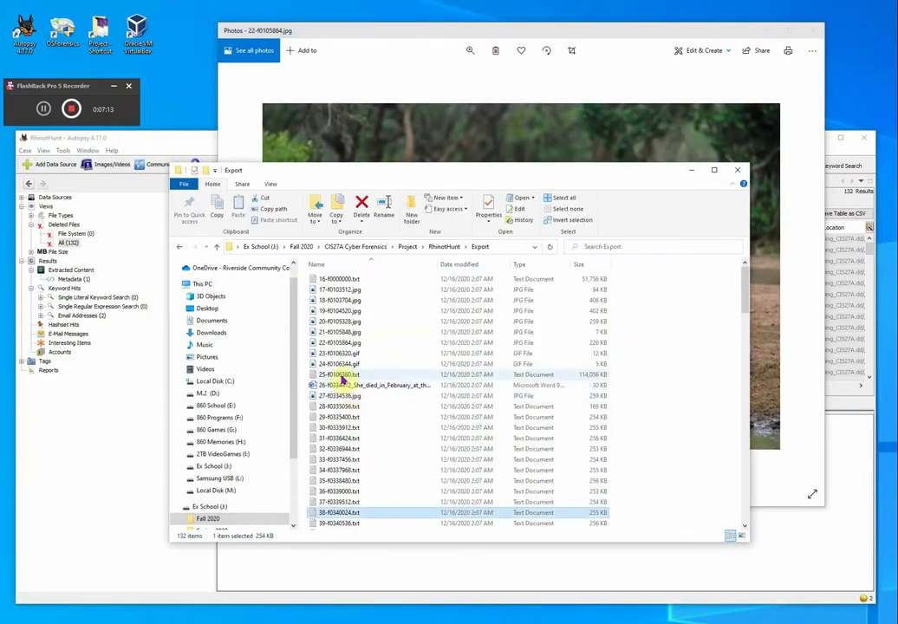
double_click(335, 322)
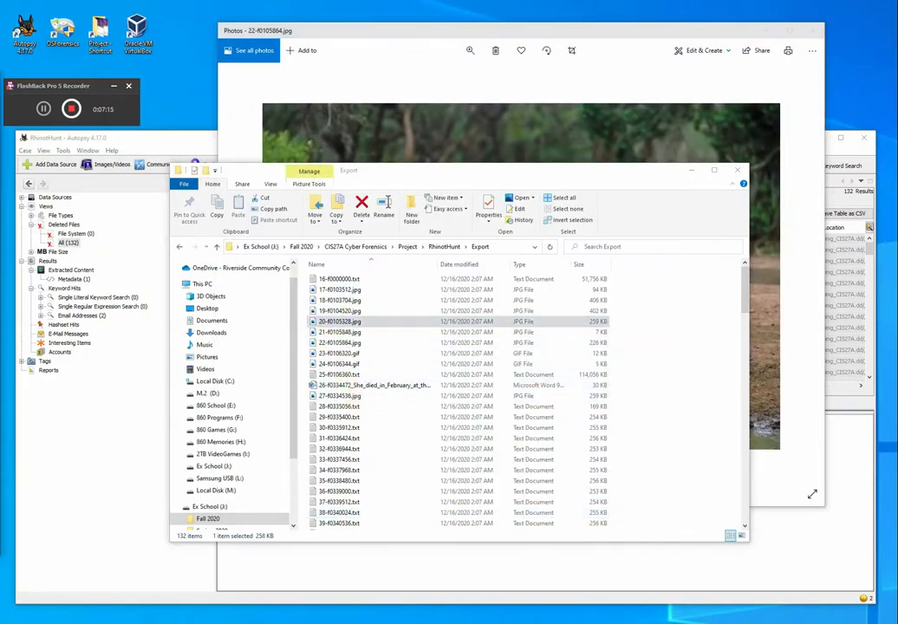
double_click(334, 332)
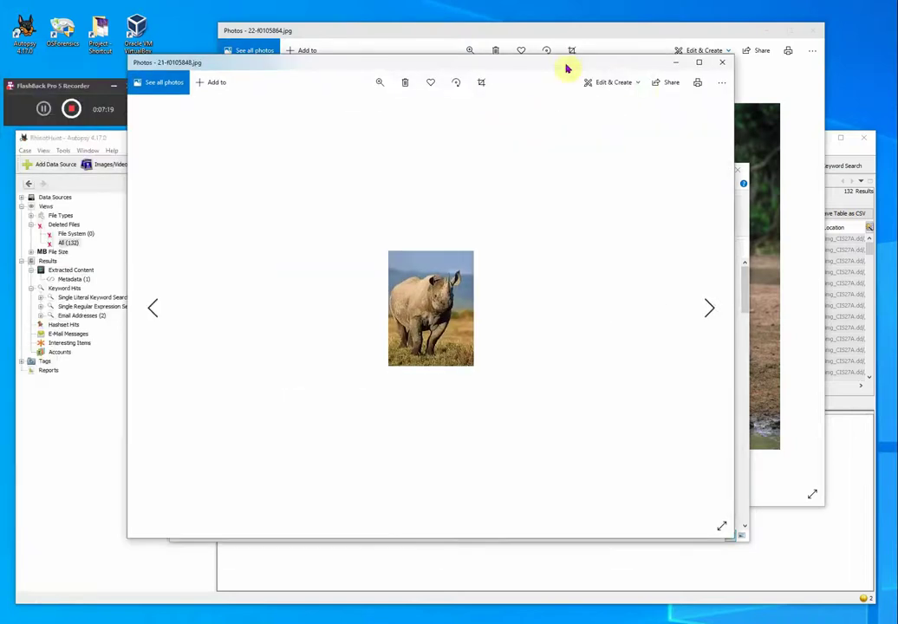
left_click_drag(567, 66, 477, 66)
left_click(666, 171)
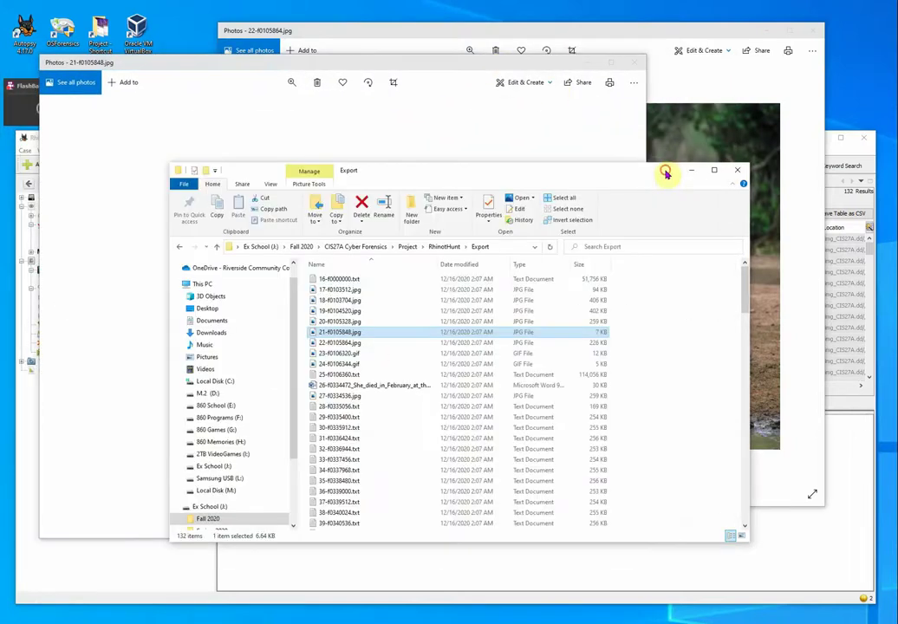
double_click(327, 342)
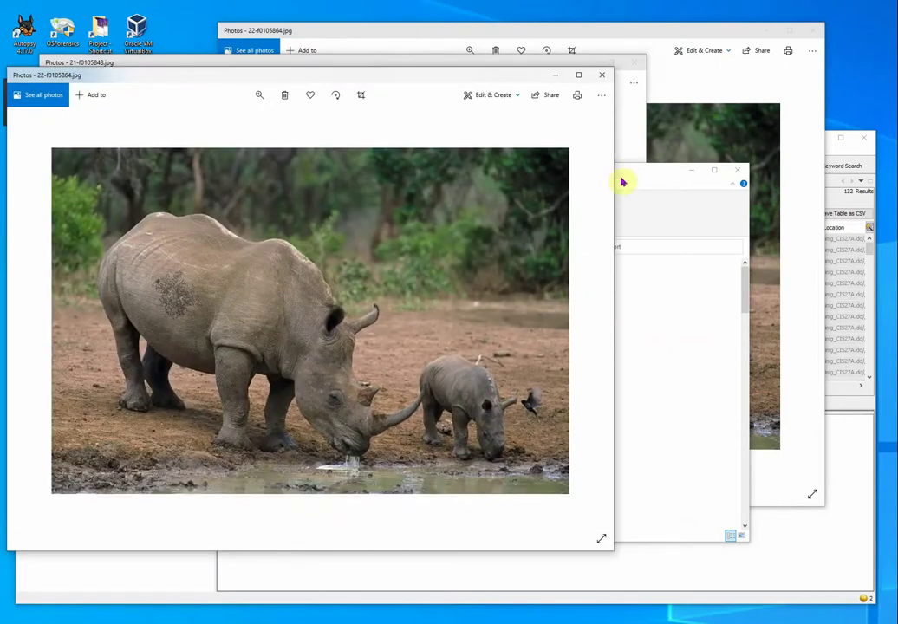
left_click(624, 180)
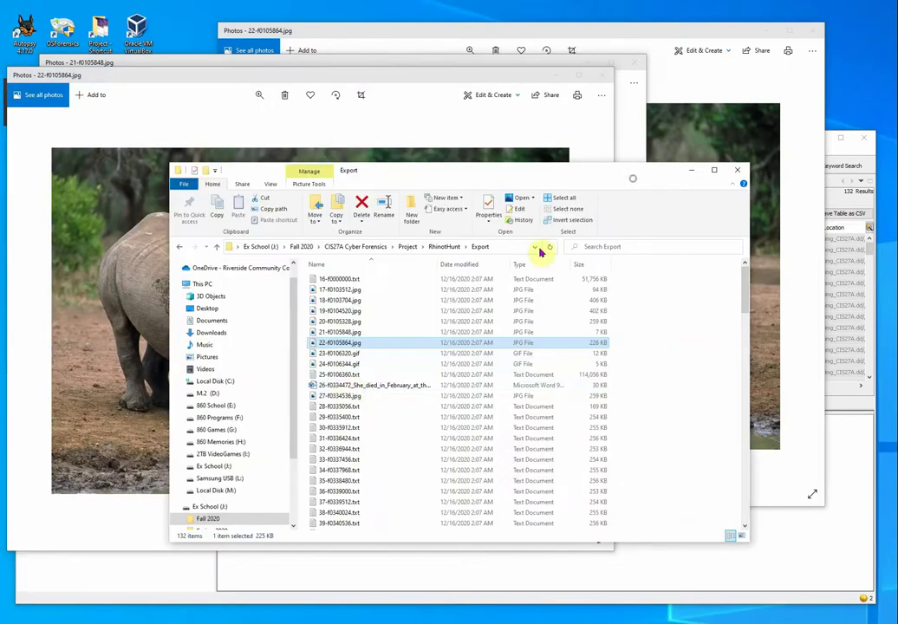
double_click(347, 354)
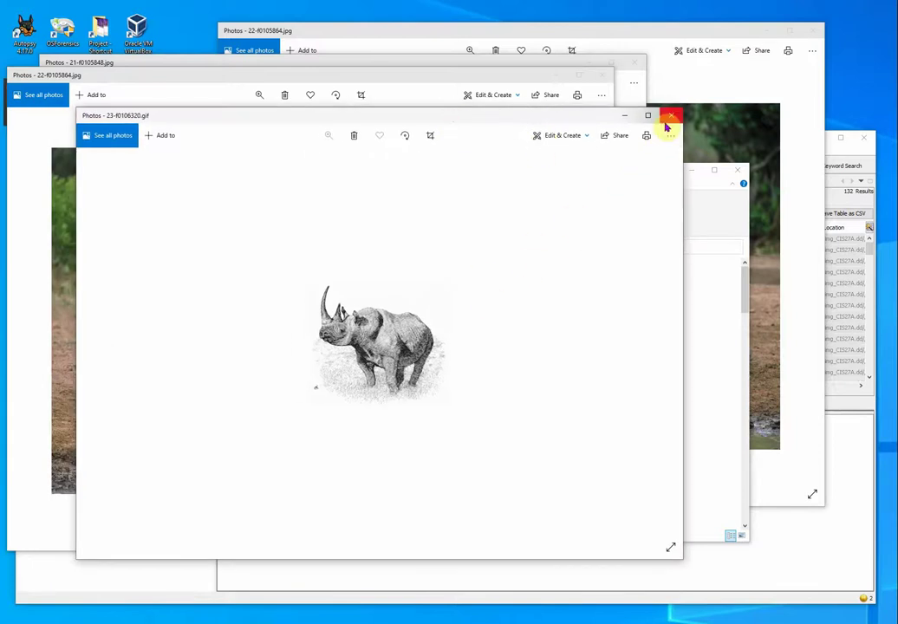
- Close all the rhino photo viewer windows, leaving the Export folder in front
left_click(672, 119)
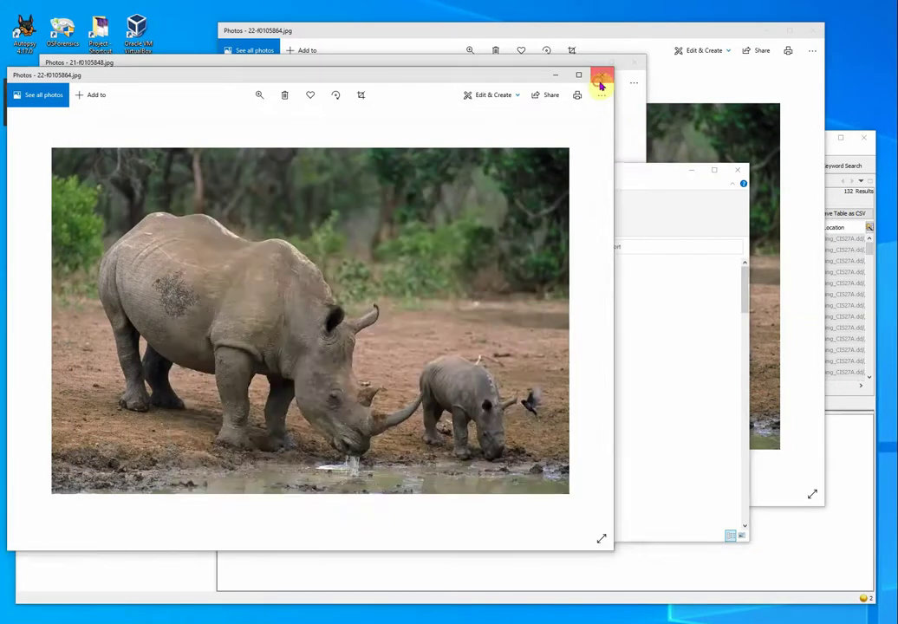
left_click(597, 75)
left_click(636, 62)
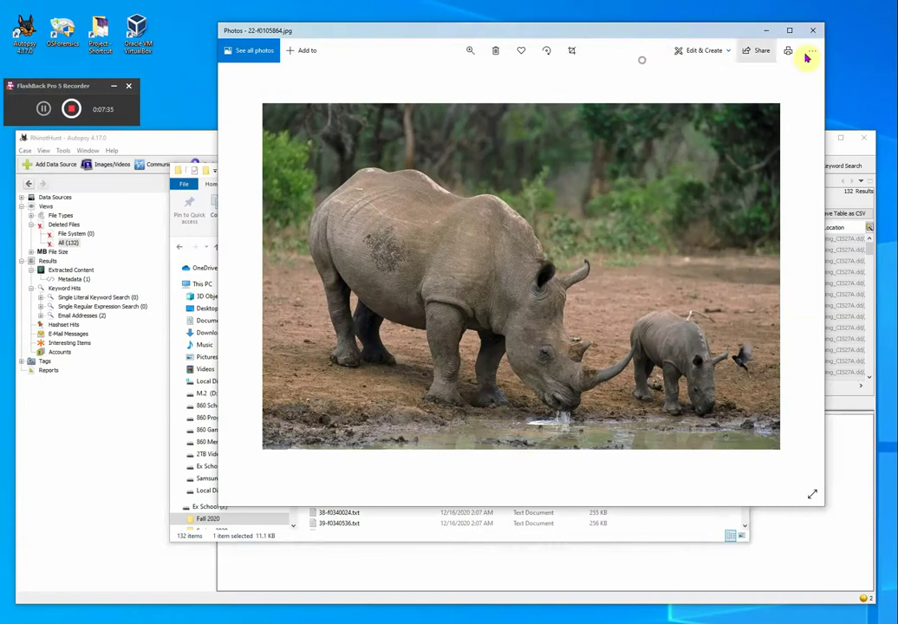
left_click(820, 36)
left_click_drag(465, 161, 496, 145)
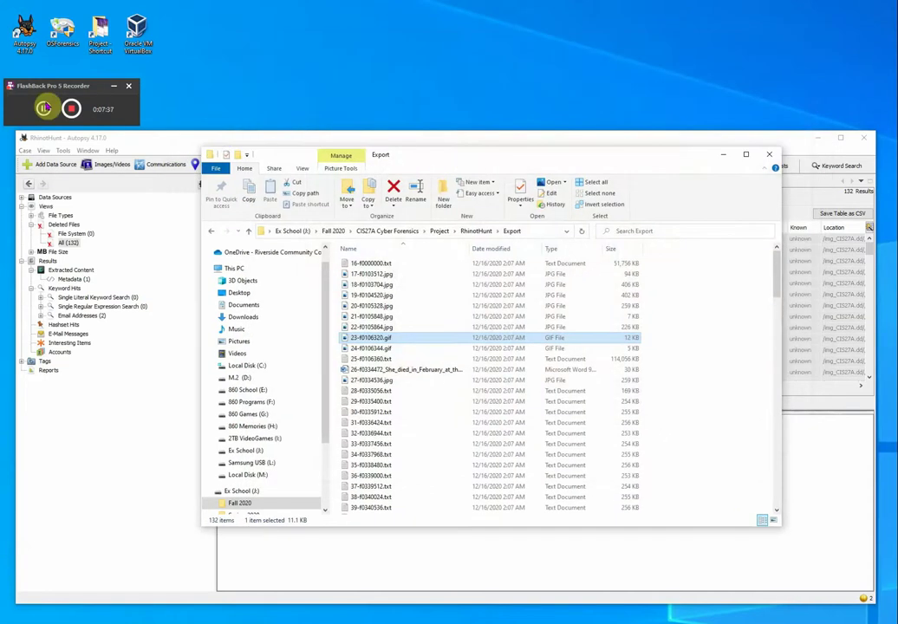
- Switch to Autopsy, select all results, and close the RhinotHunt case window
key("alt+Tab")
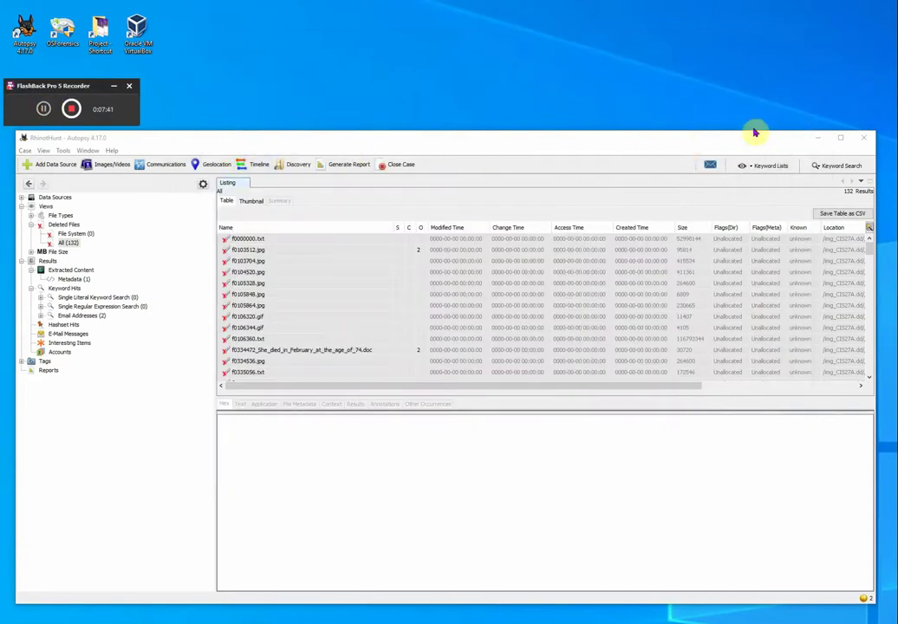
key("ctrl+a")
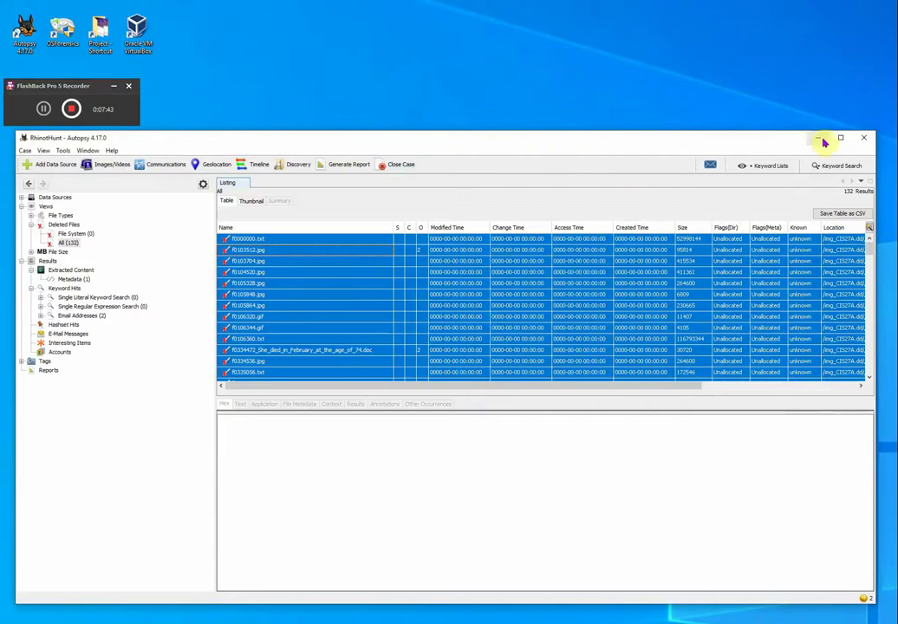
left_click(862, 137)
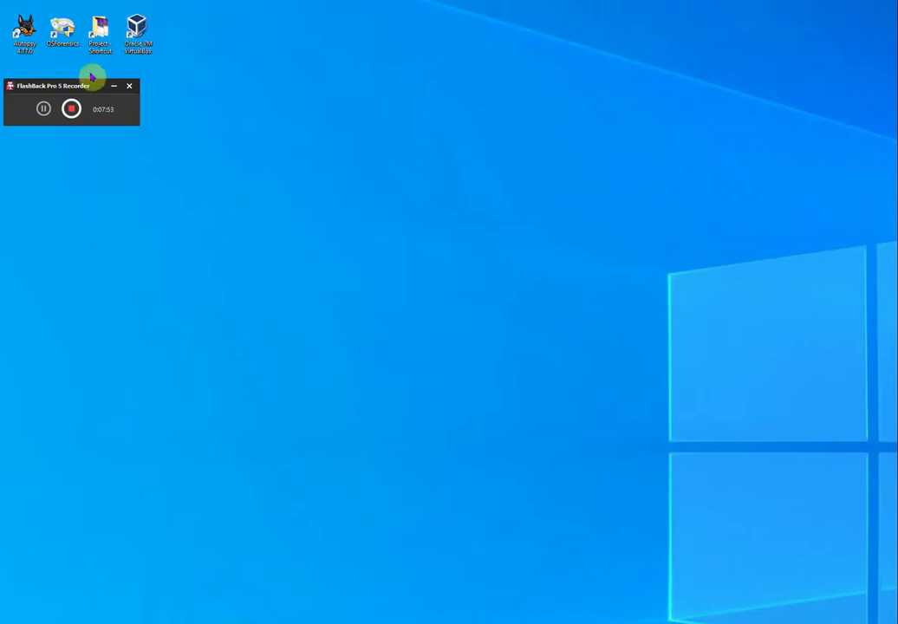
- Launch VirtualBox, dismiss the update notice, and boot the Kali VM from GRUB
double_click(139, 39)
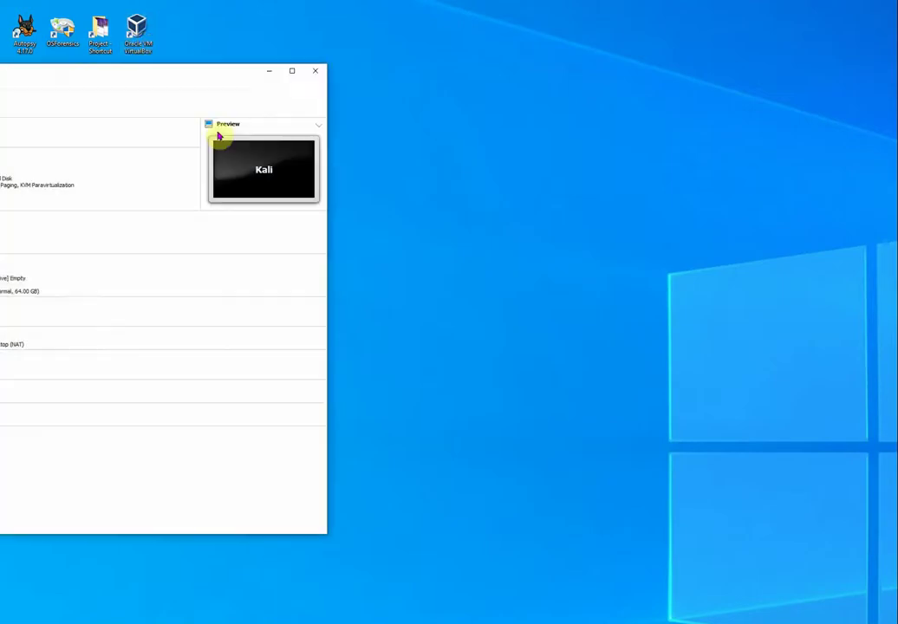
left_click(7, 345)
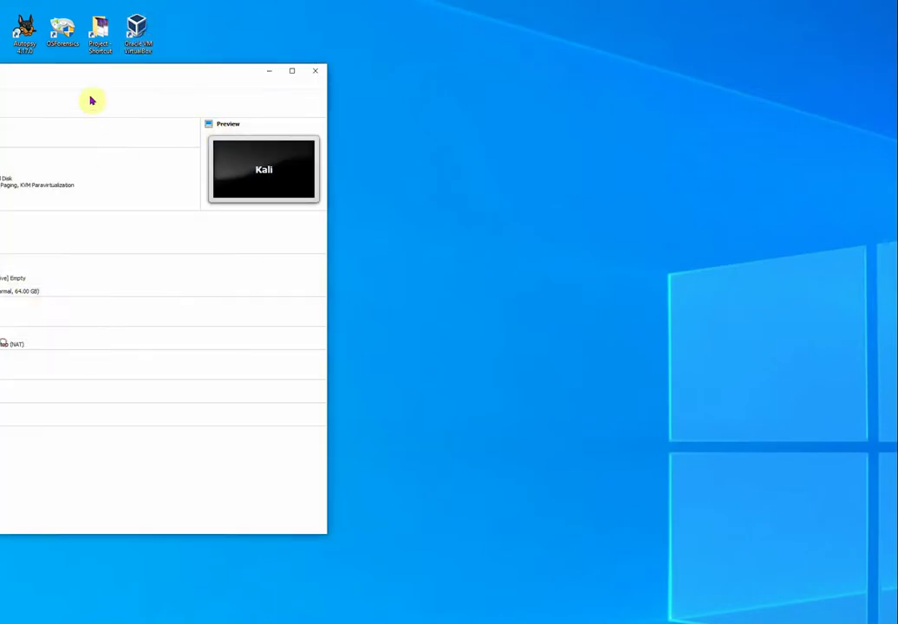
left_click_drag(216, 79, 540, 104)
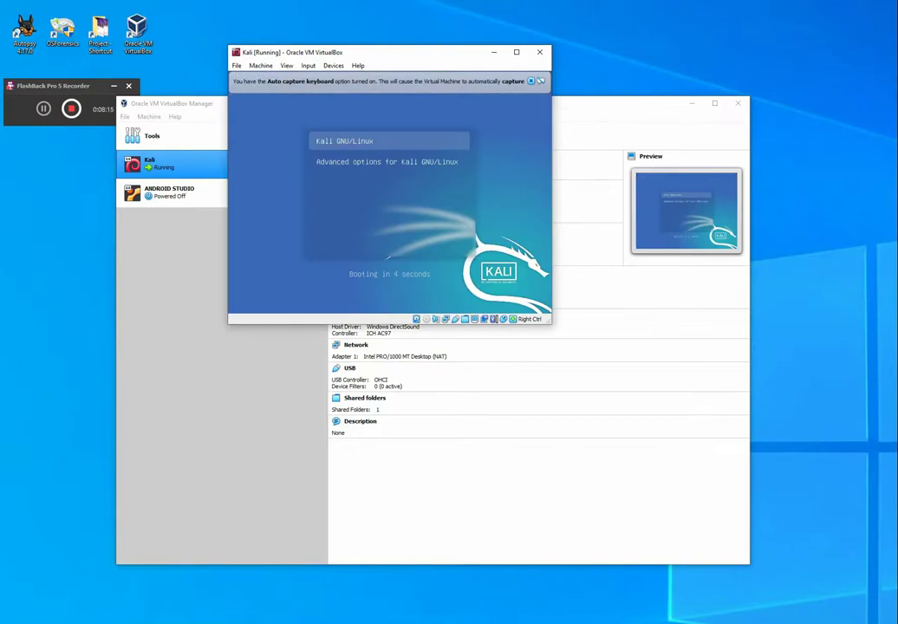
key("Return")
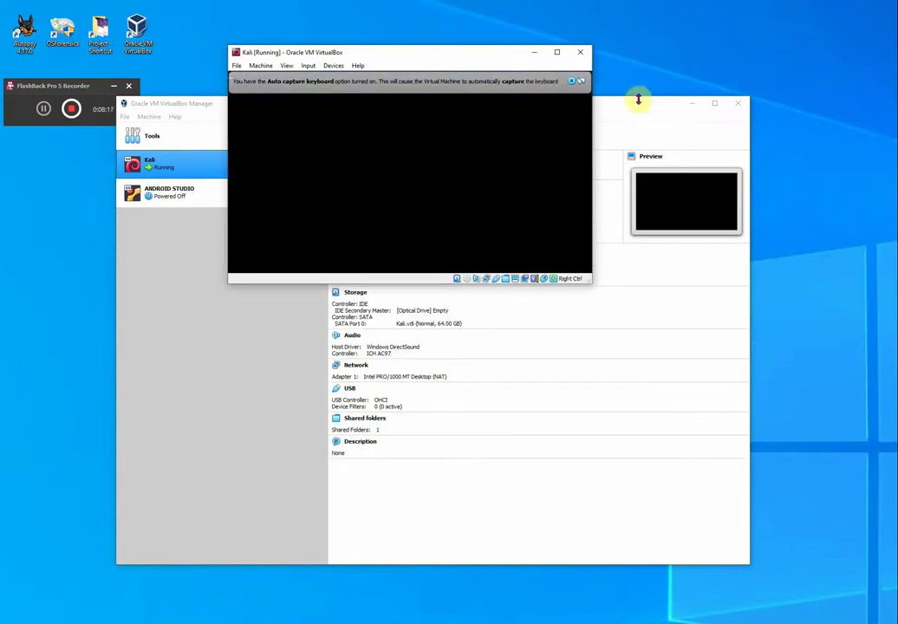
- Minimize the VirtualBox manager and enlarge the Kali VM window at the left edge
left_click_drag(637, 96, 639, 105)
left_click(690, 113)
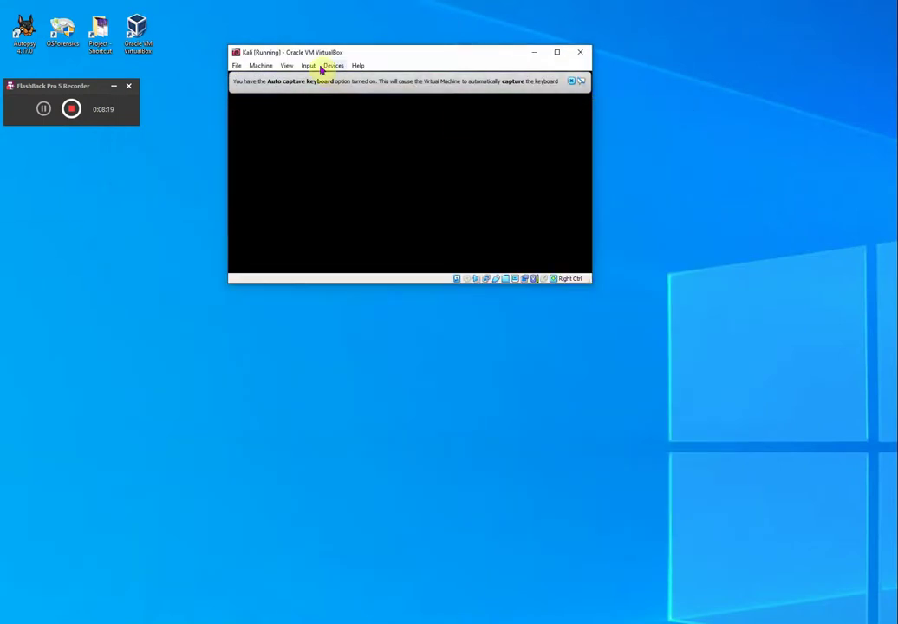
left_click_drag(293, 54, 256, 54)
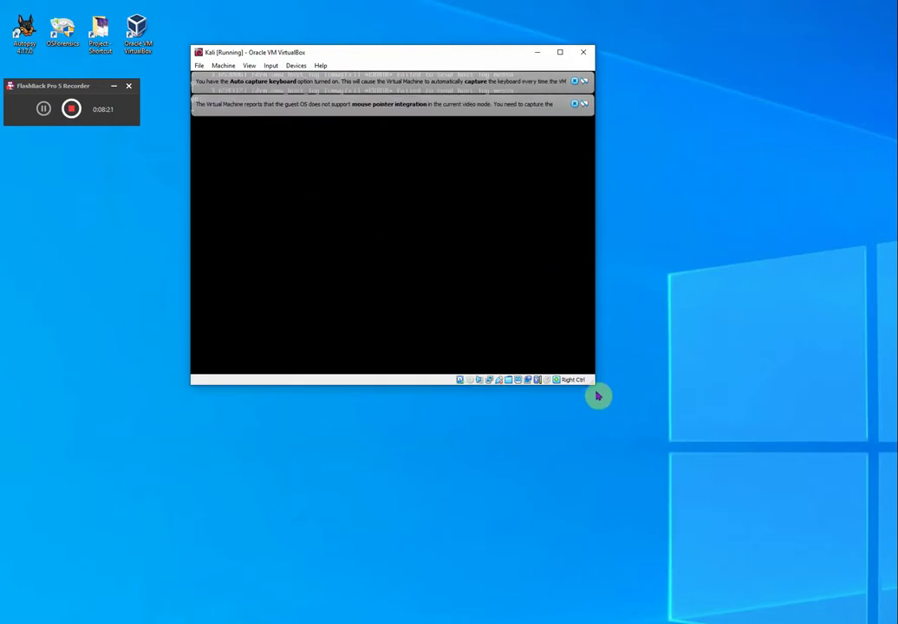
left_click_drag(590, 382, 867, 620)
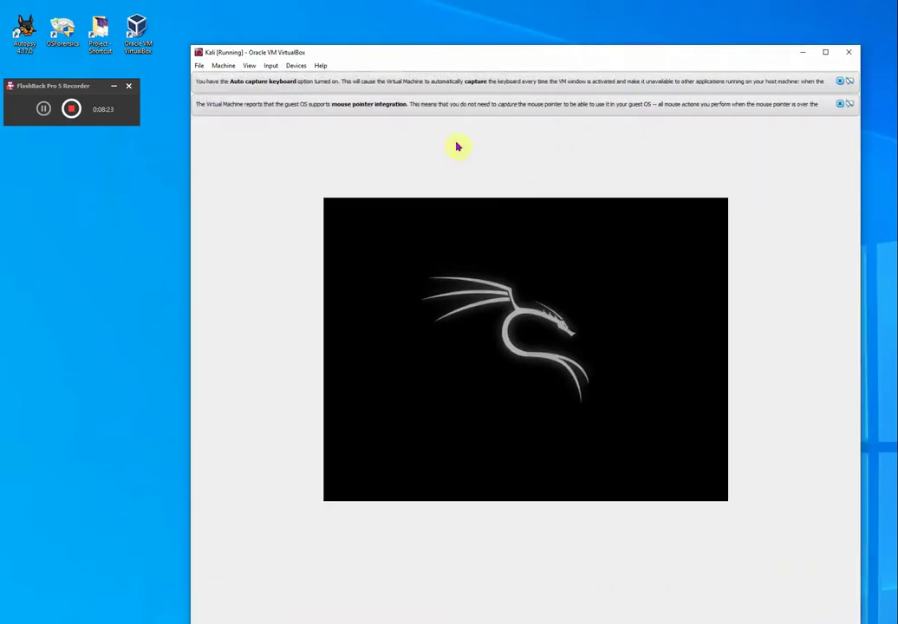
left_click_drag(391, 55, 280, 27)
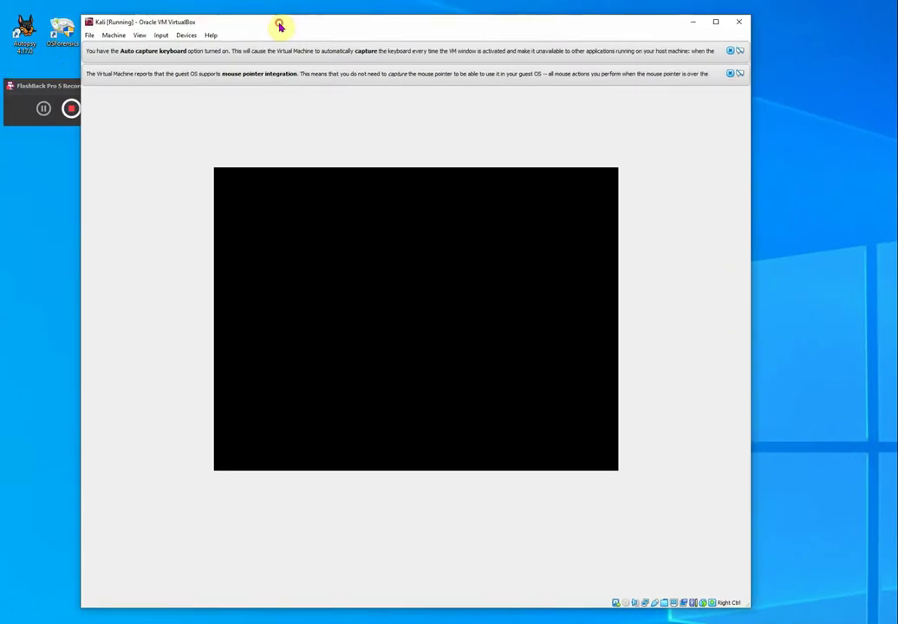
left_click(52, 89)
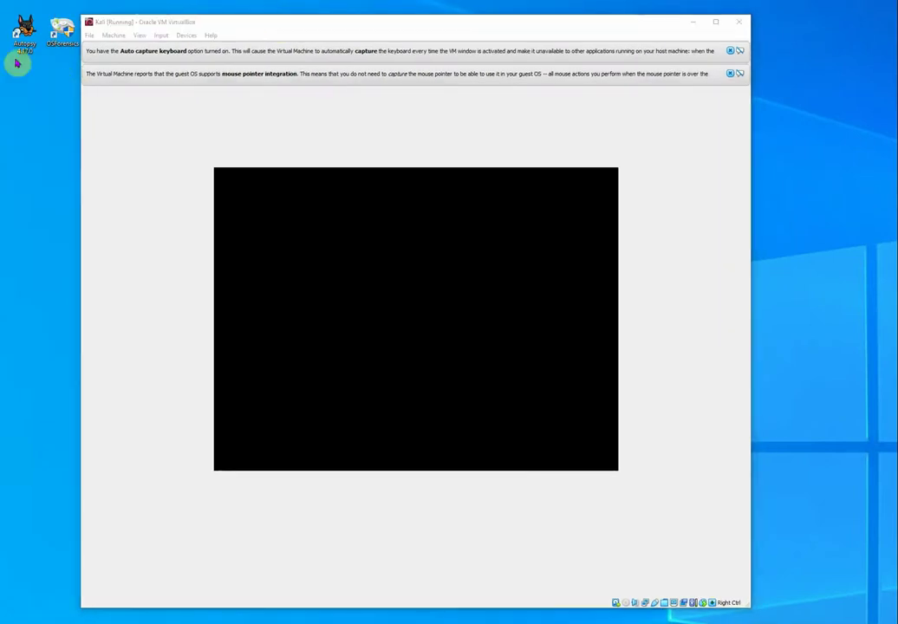
left_click_drag(141, 26, 65, 17)
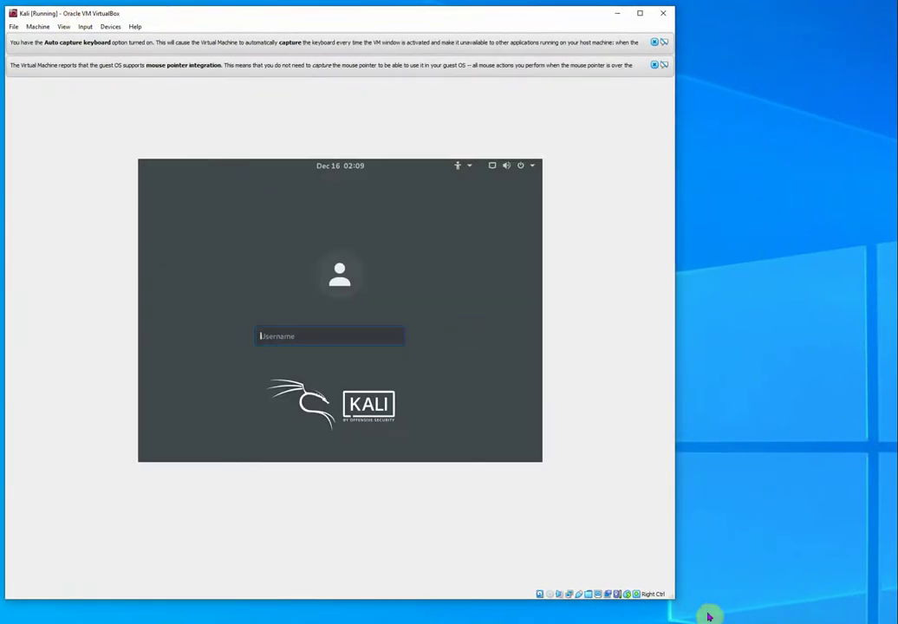
- Enlarge the VM window, log in to the Kali guest, and dismiss both notification bars
left_click_drag(669, 598, 868, 608)
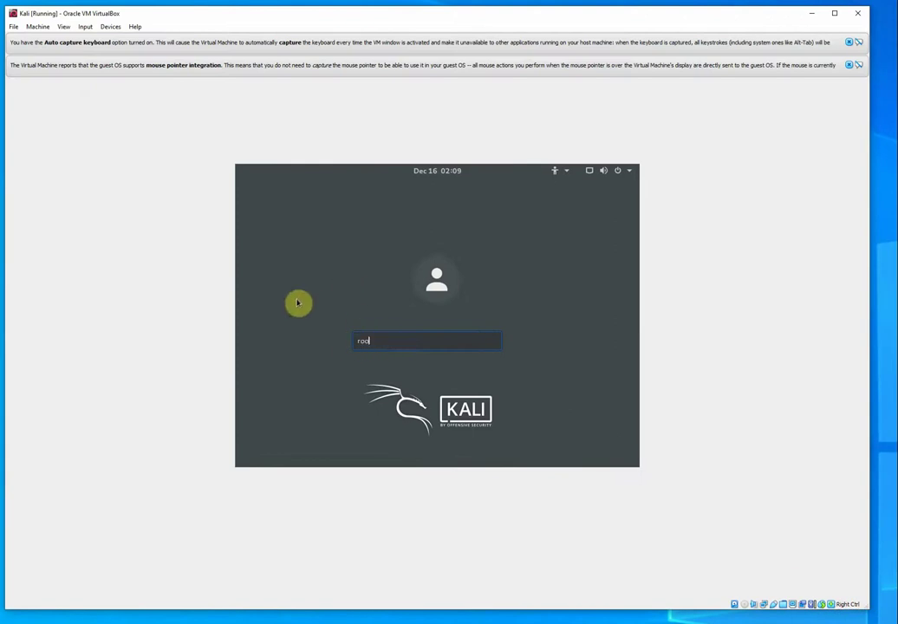
type("t")
key("Return")
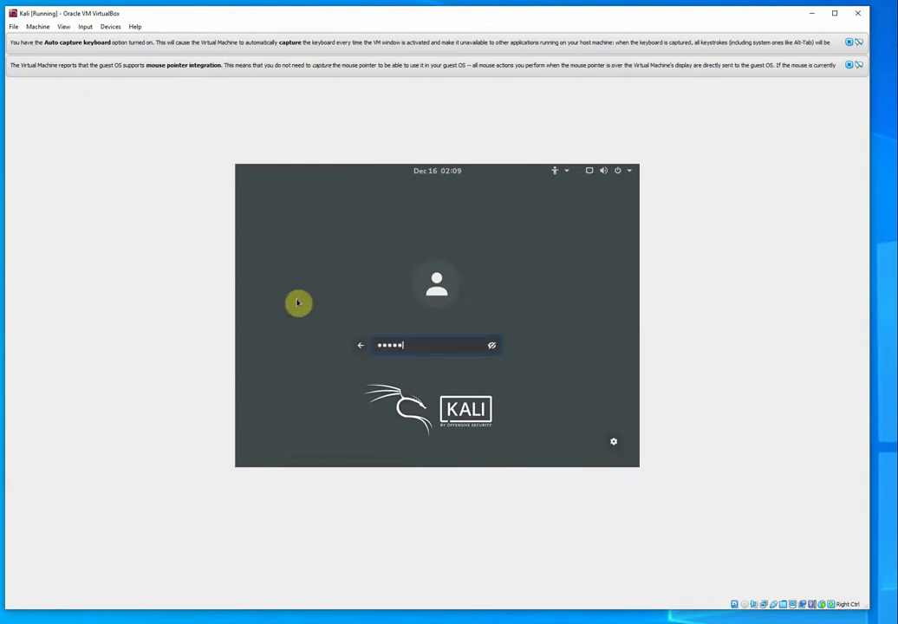
key("Return")
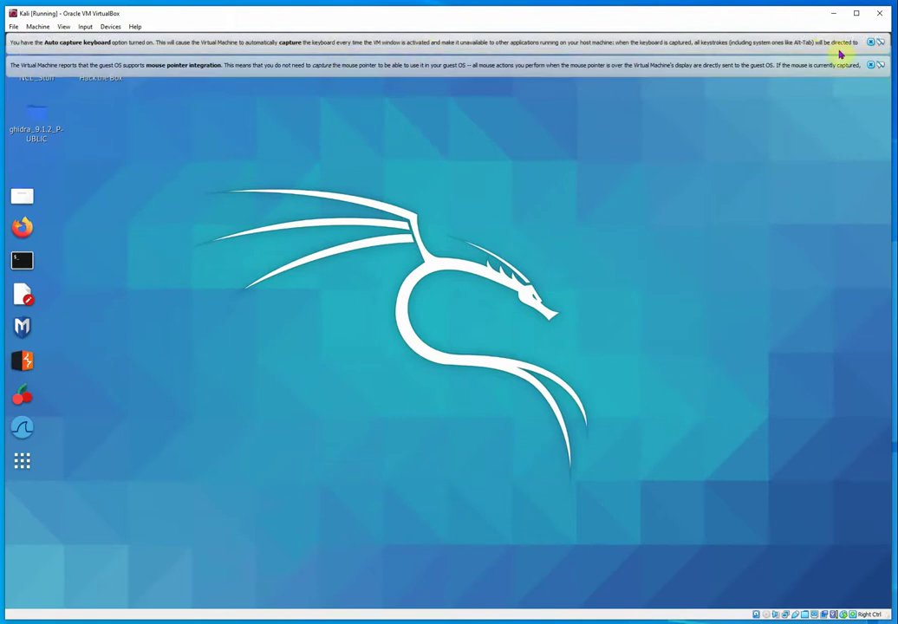
left_click(871, 66)
left_click(873, 43)
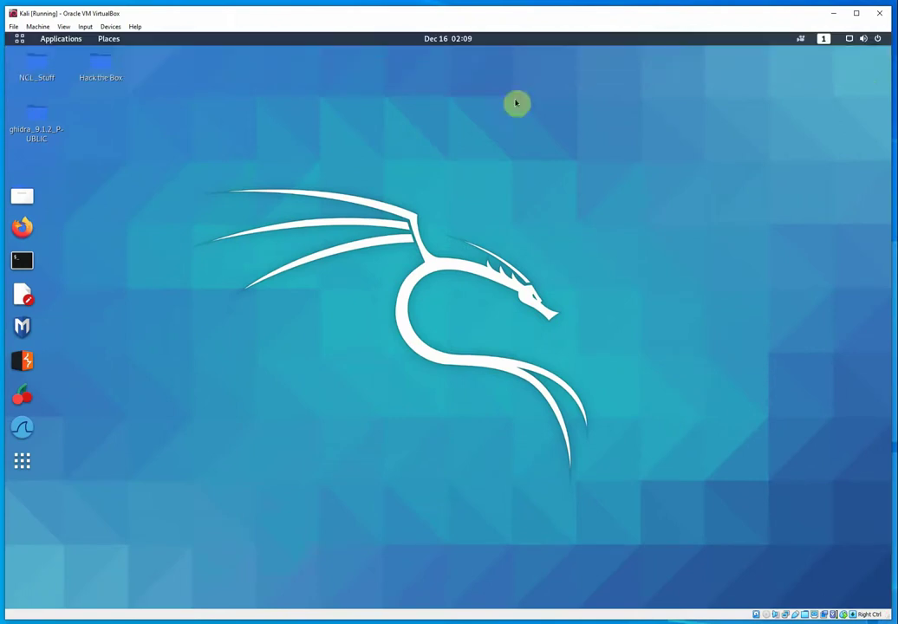
- Launch Wireshark, close the Hack the Box folder, and enlarge the Wireshark window on the desktop
left_click(27, 436)
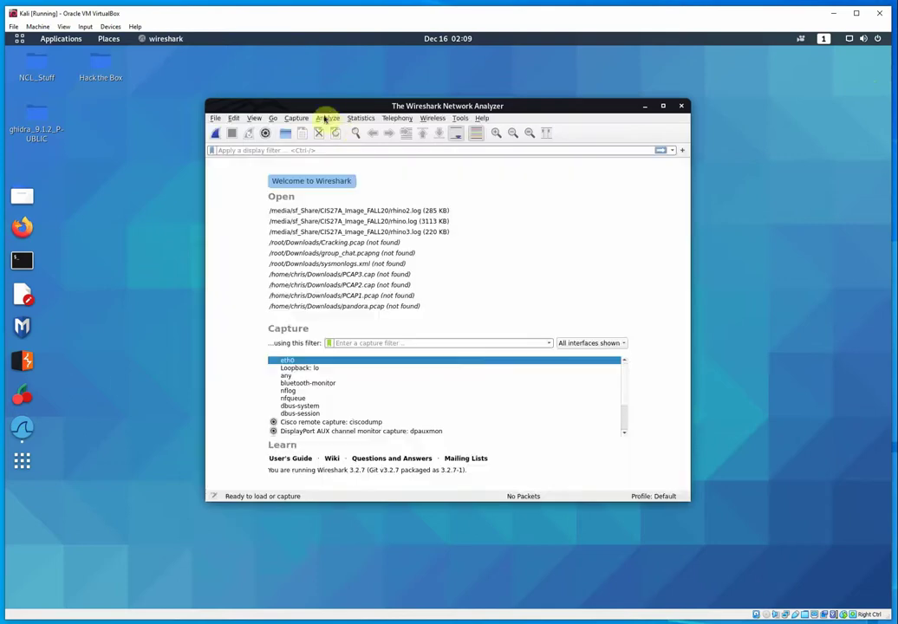
double_click(327, 106)
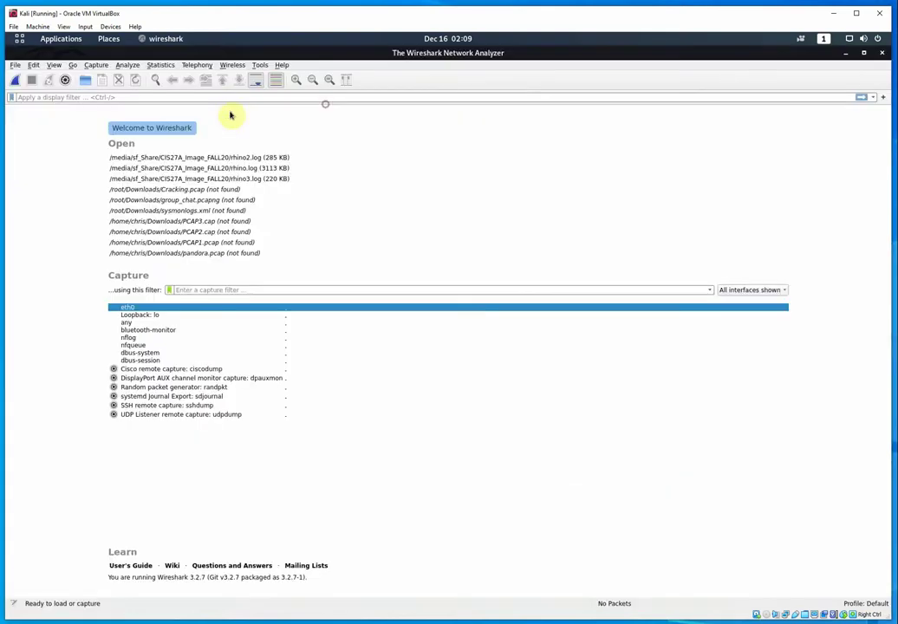
double_click(100, 54)
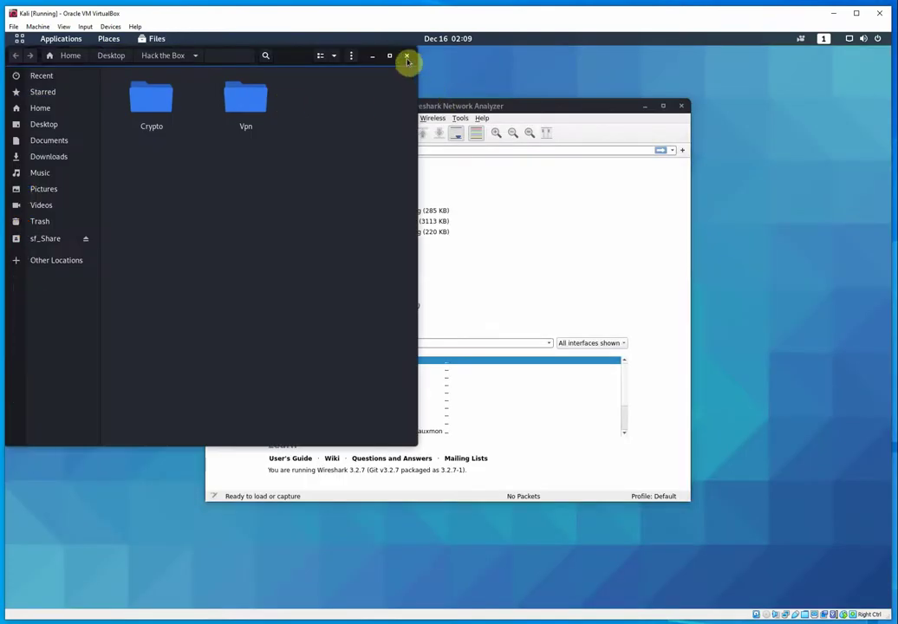
left_click(407, 58)
left_click_drag(351, 106, 166, 56)
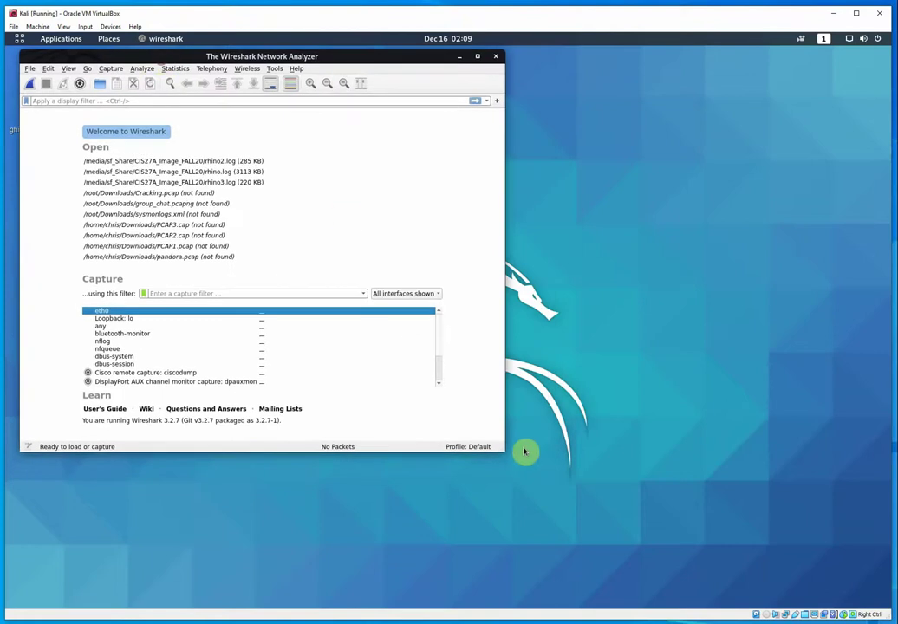
left_click_drag(499, 449, 856, 581)
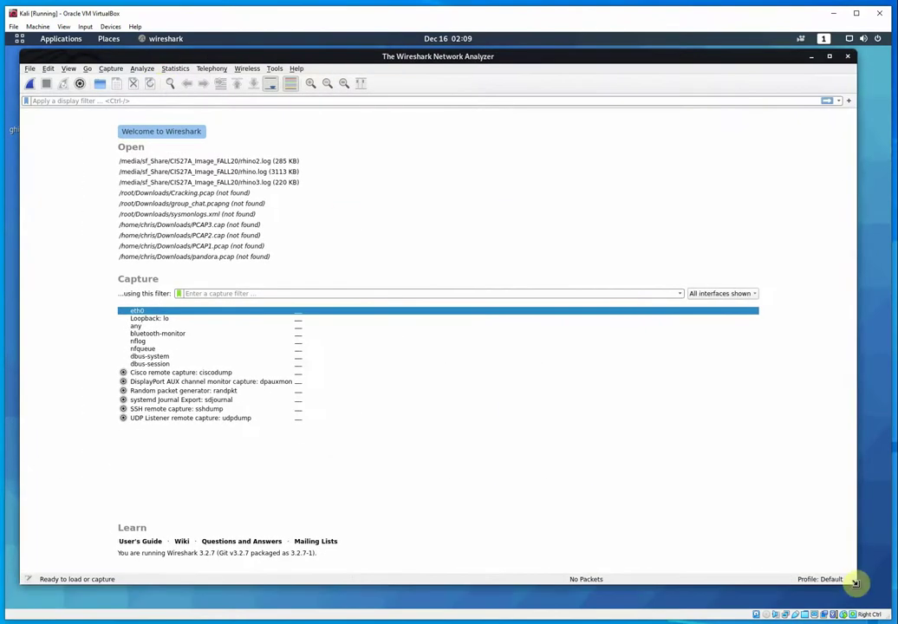
- Open the rhino.log capture, sort its packets by Protocol, and widen the window for the Info column
left_click(31, 69)
mouse_move(57, 90)
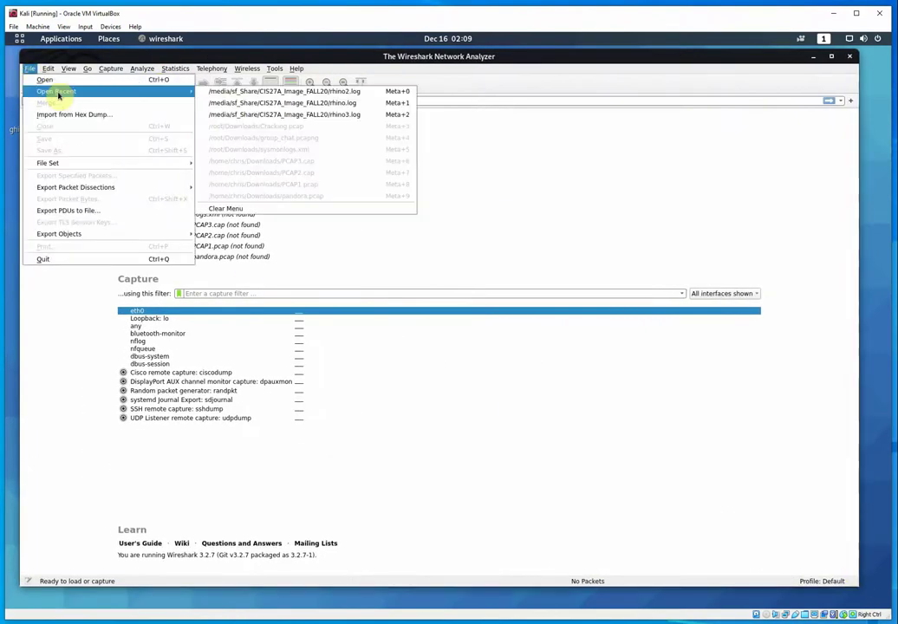
left_click(232, 103)
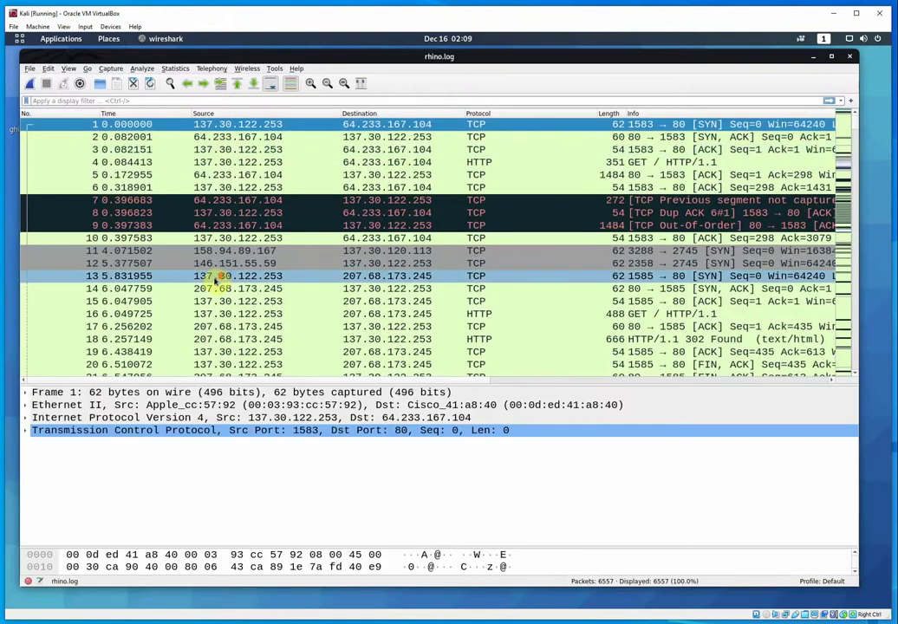
scroll(191, 260, "down", 6)
scroll(143, 226, "up", 6)
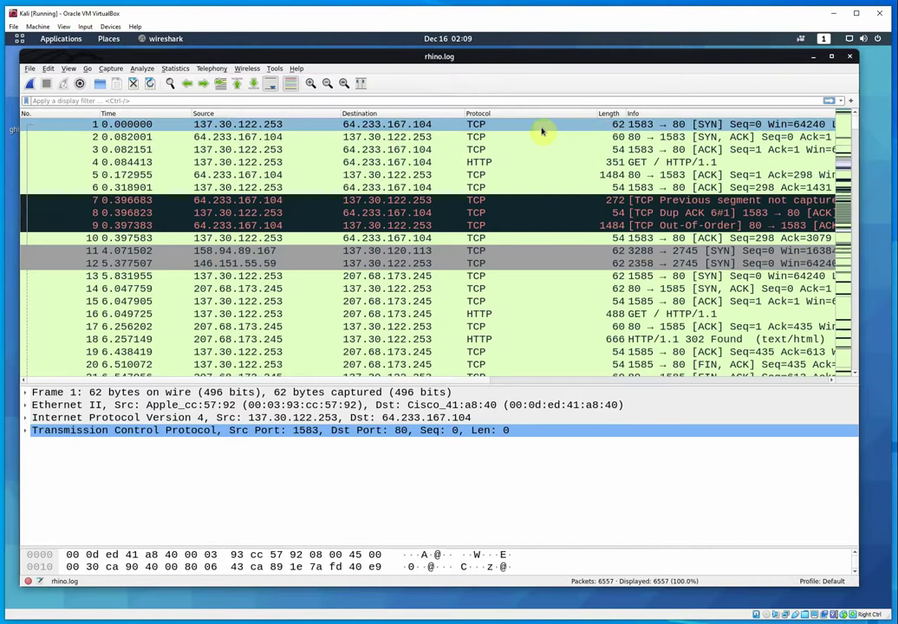
left_click(482, 114)
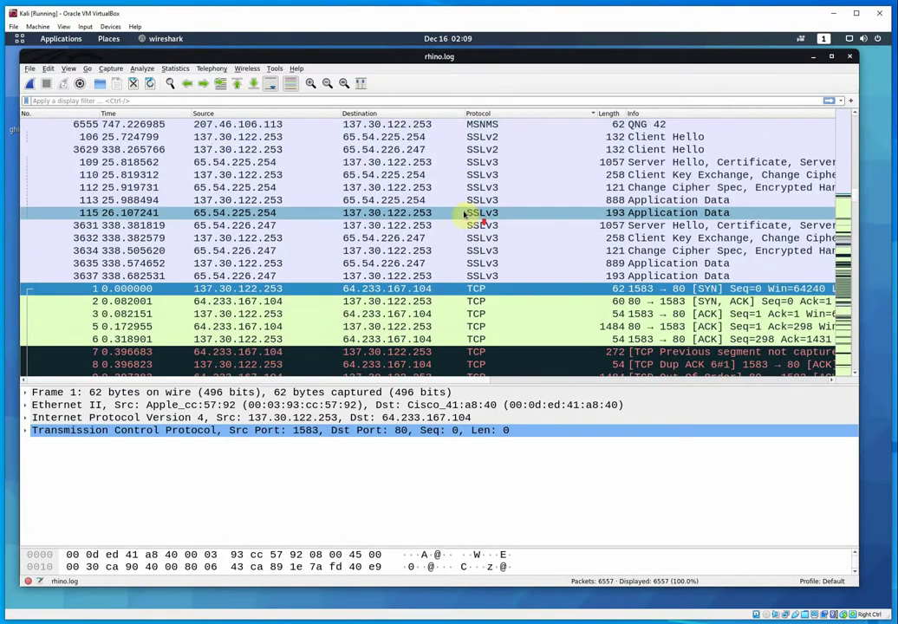
scroll(459, 195, "down", 5)
scroll(453, 174, "up", 2)
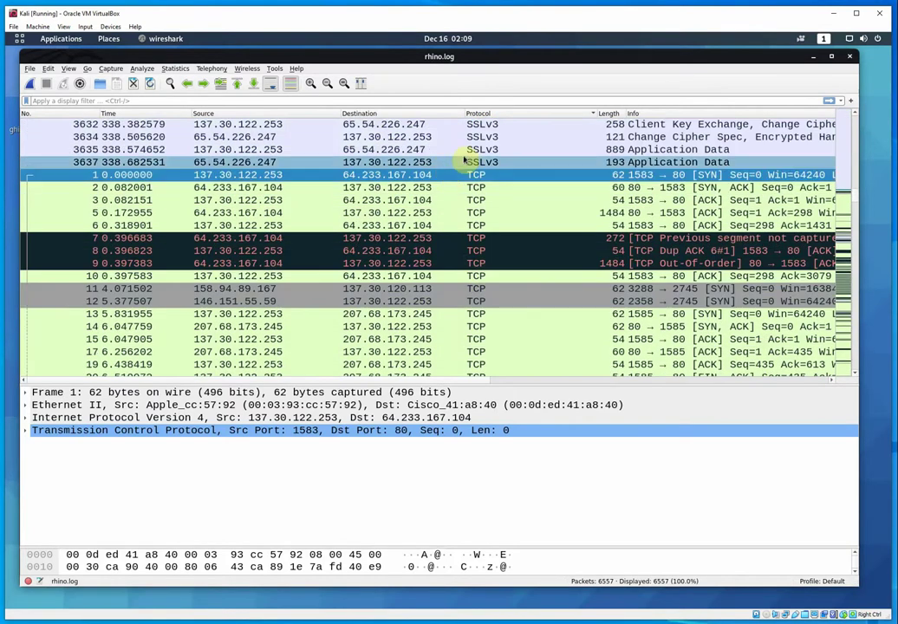
scroll(465, 160, "down", 20)
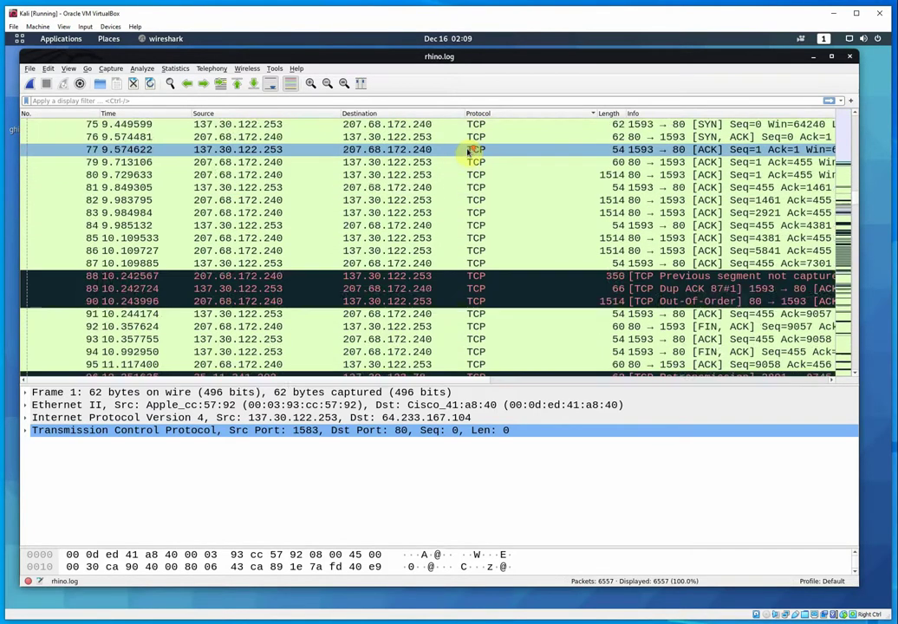
scroll(490, 198, "down", 20)
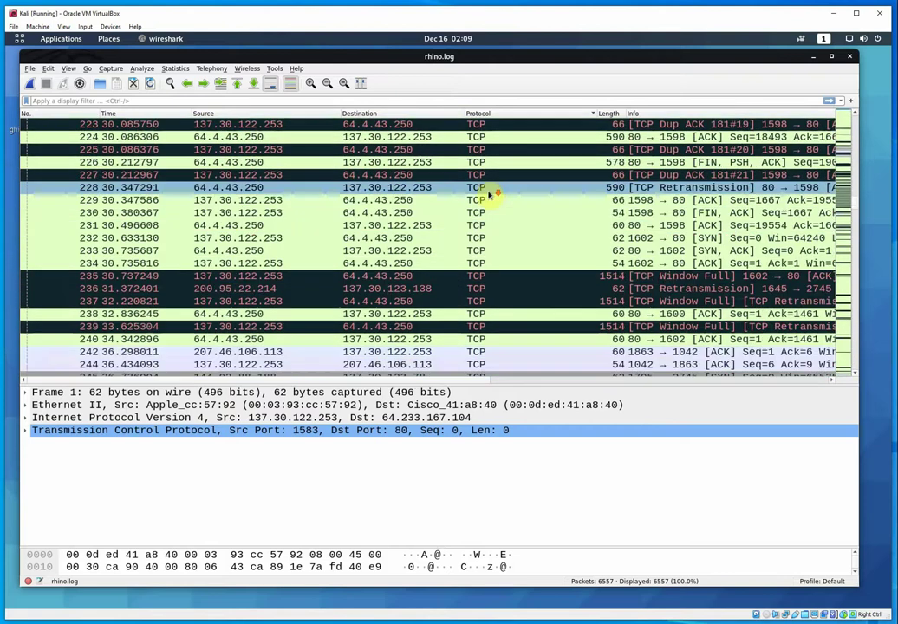
scroll(490, 195, "down", 20)
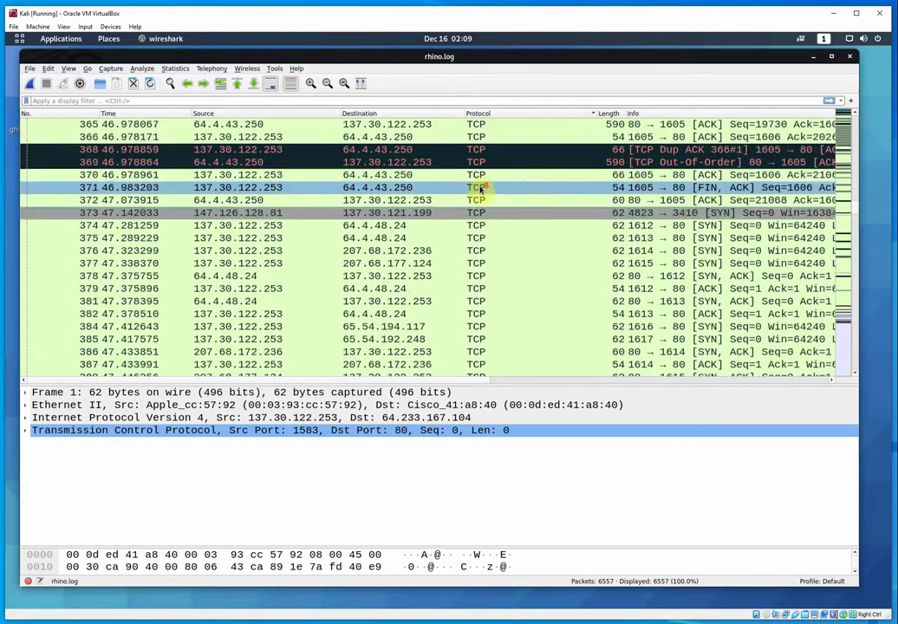
scroll(481, 188, "down", 2)
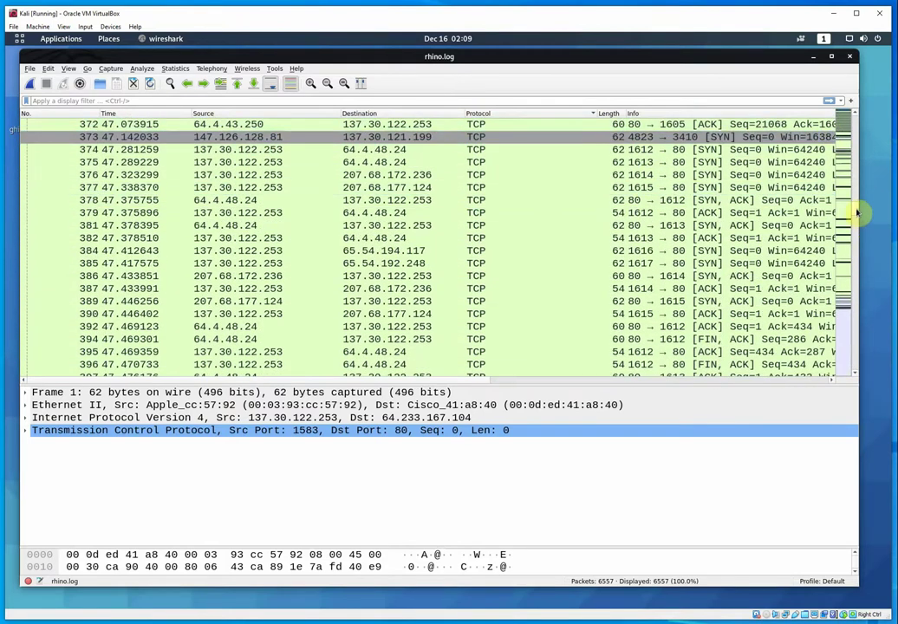
left_click_drag(856, 212, 854, 119)
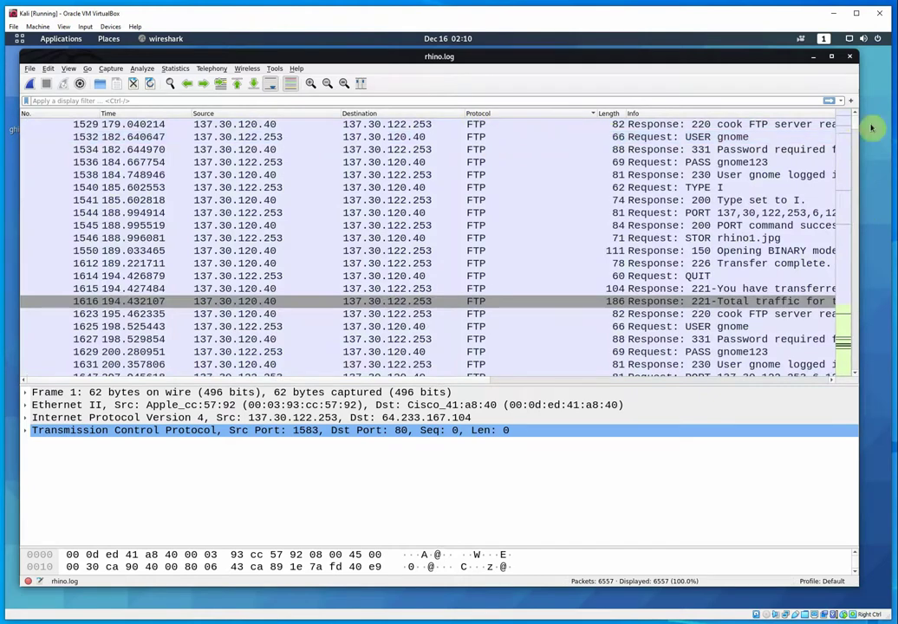
left_click_drag(864, 136, 890, 137)
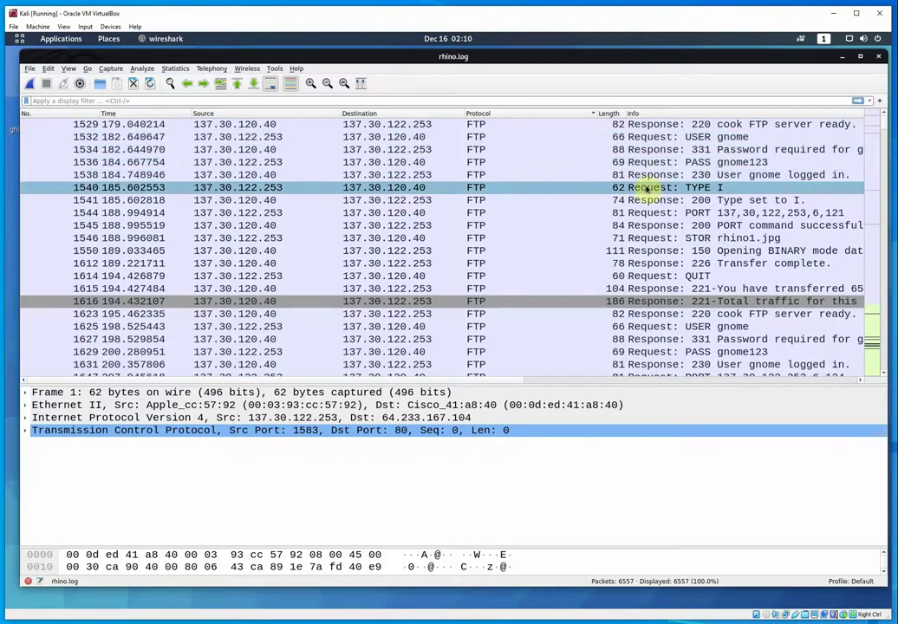
- Inspect the STOR and Transfer complete FTP rows for rhino1.jpg and rhino3.jpg
left_click(681, 241)
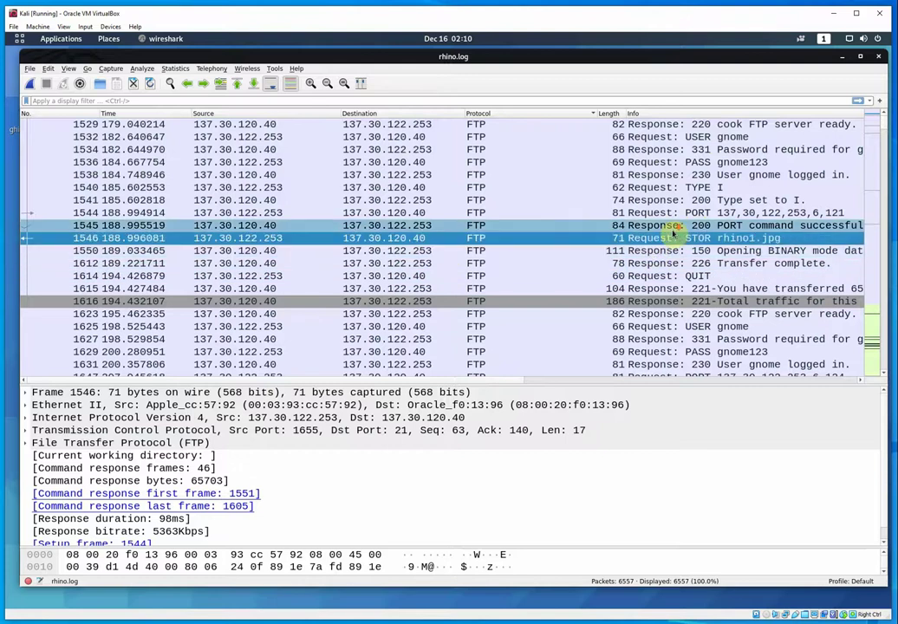
left_click(645, 266)
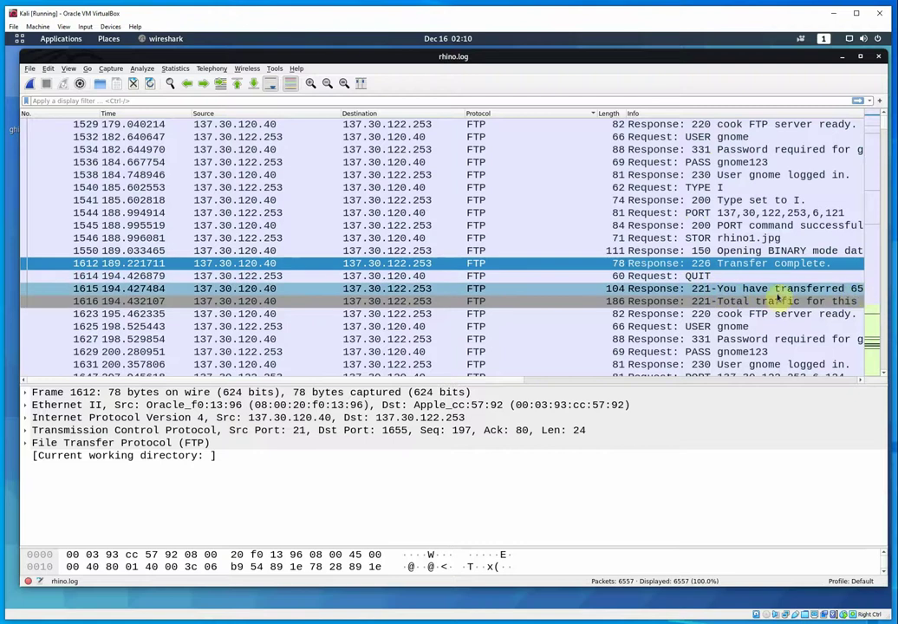
scroll(716, 302, "down", 1)
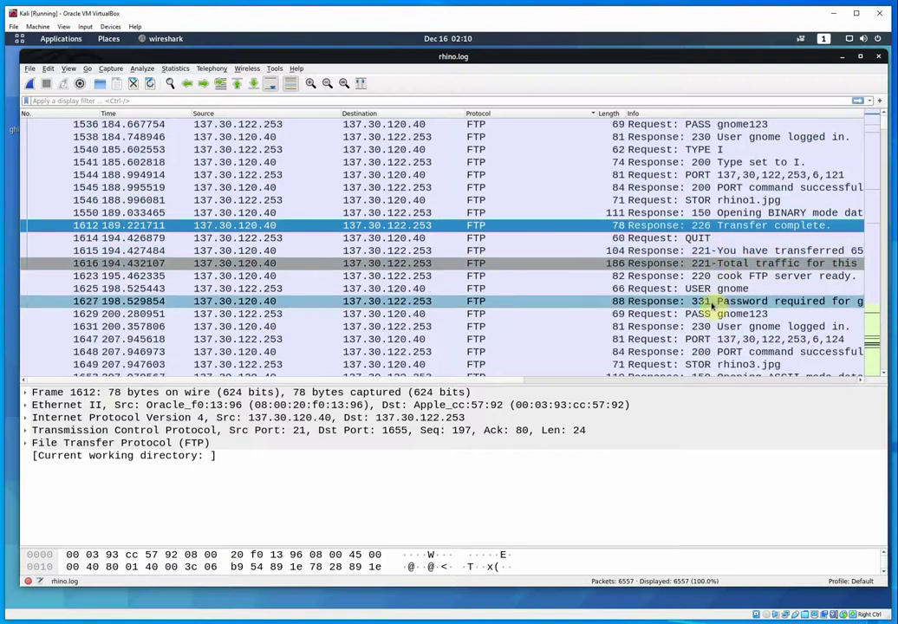
scroll(716, 302, "down", 1)
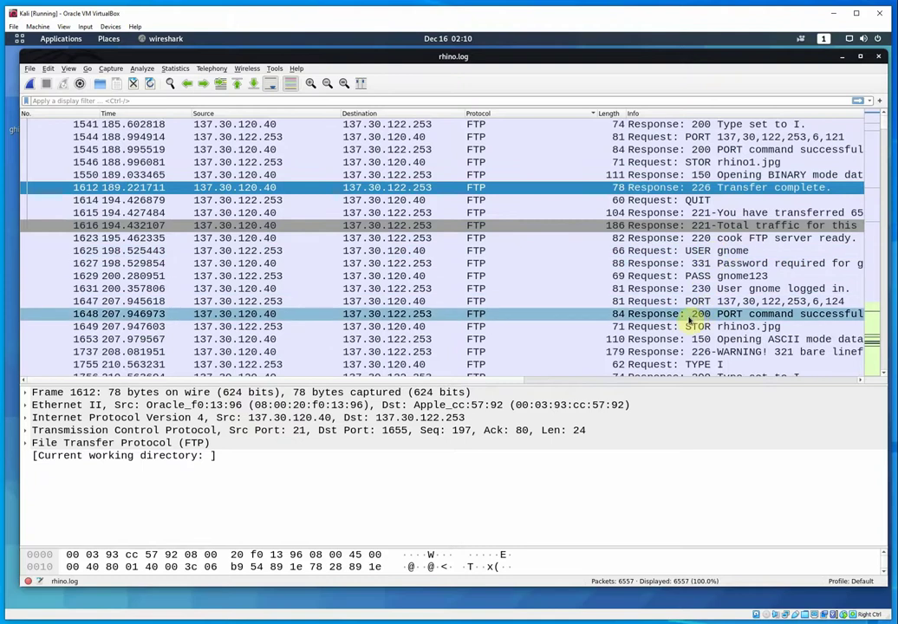
left_click(657, 326)
scroll(726, 286, "down", 1)
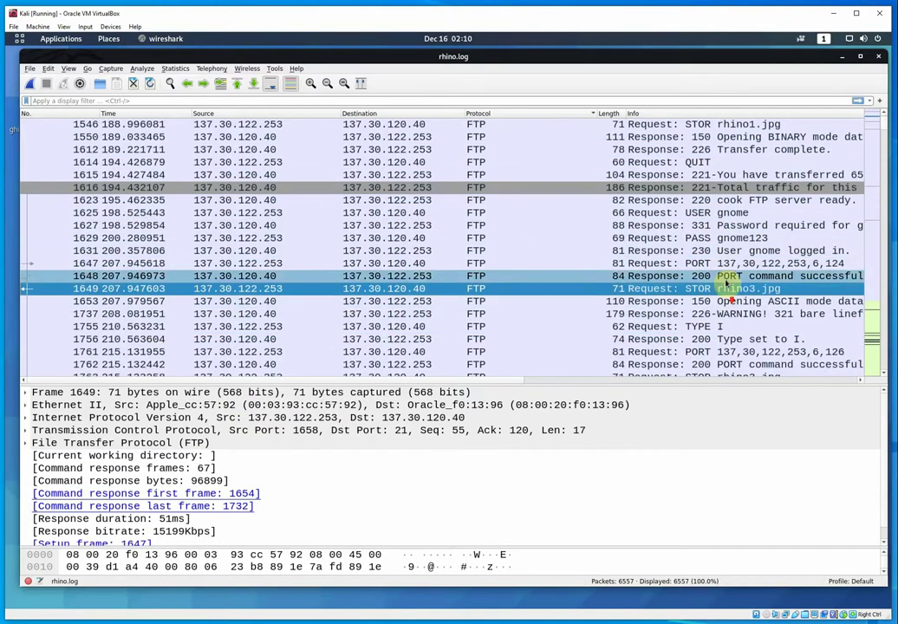
scroll(727, 217, "down", 4)
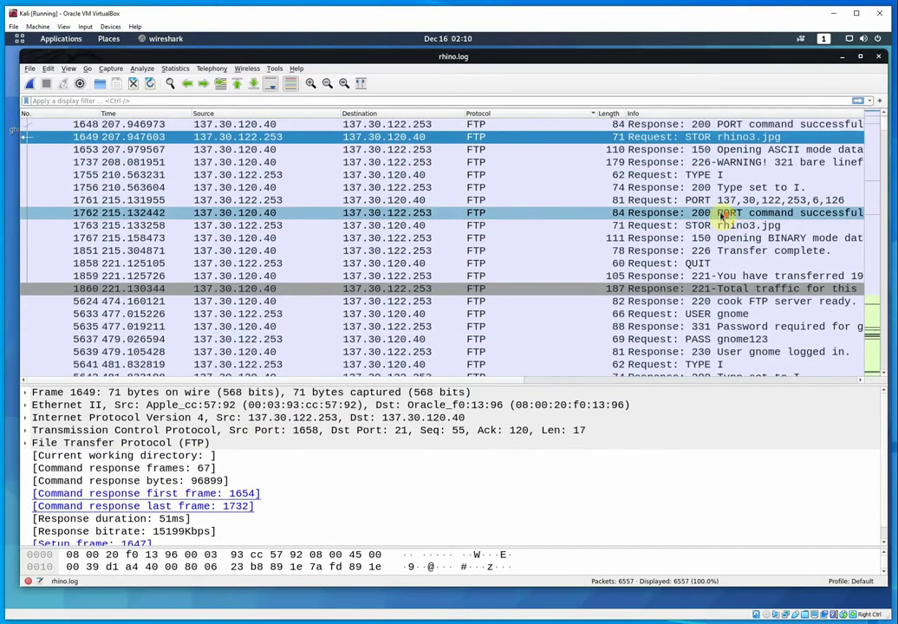
scroll(724, 214, "up", 1)
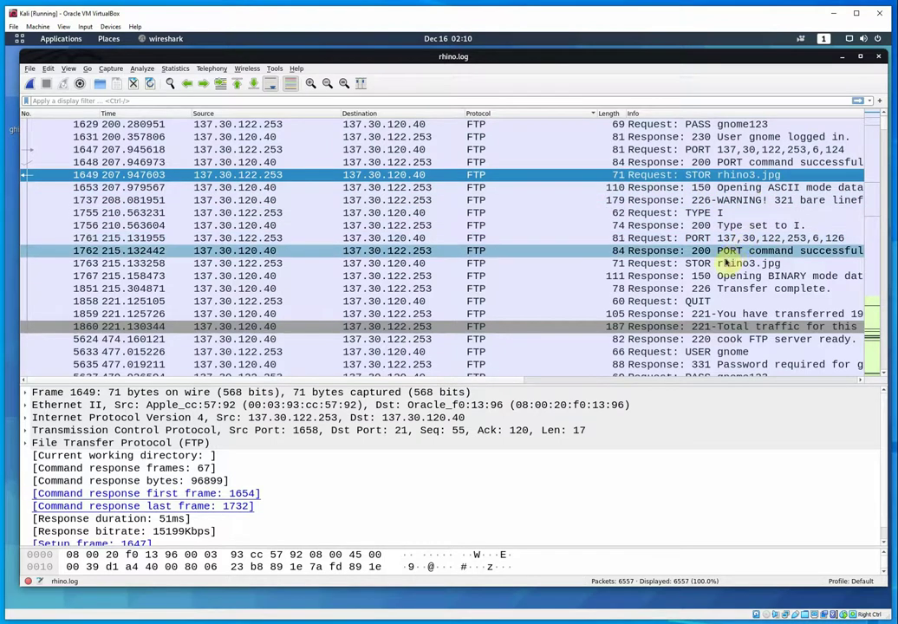
left_click(737, 289)
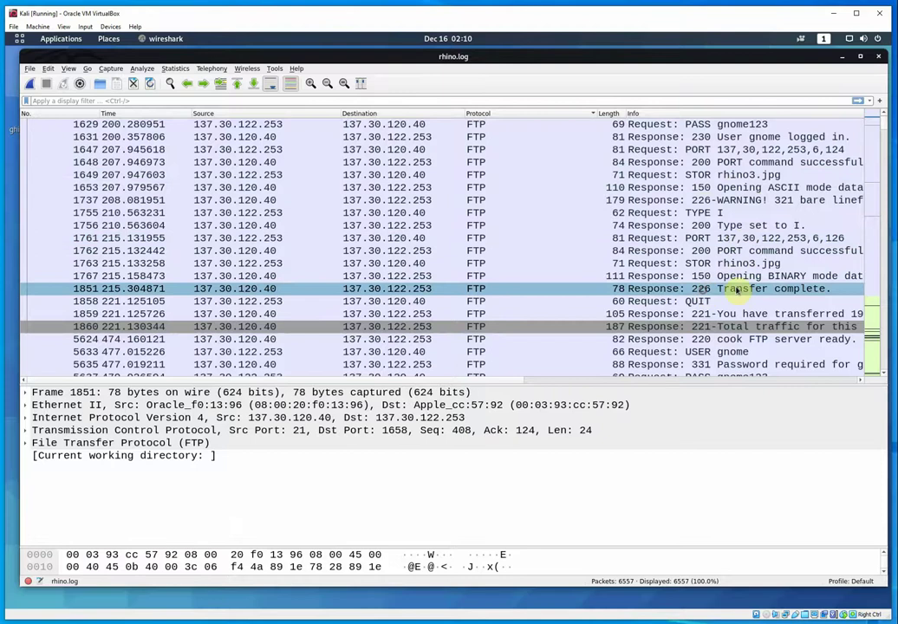
- Select FTP-DATA packet 1551, the first rhino1.jpg data packet
scroll(743, 239, "down", 1)
scroll(736, 239, "down", 2)
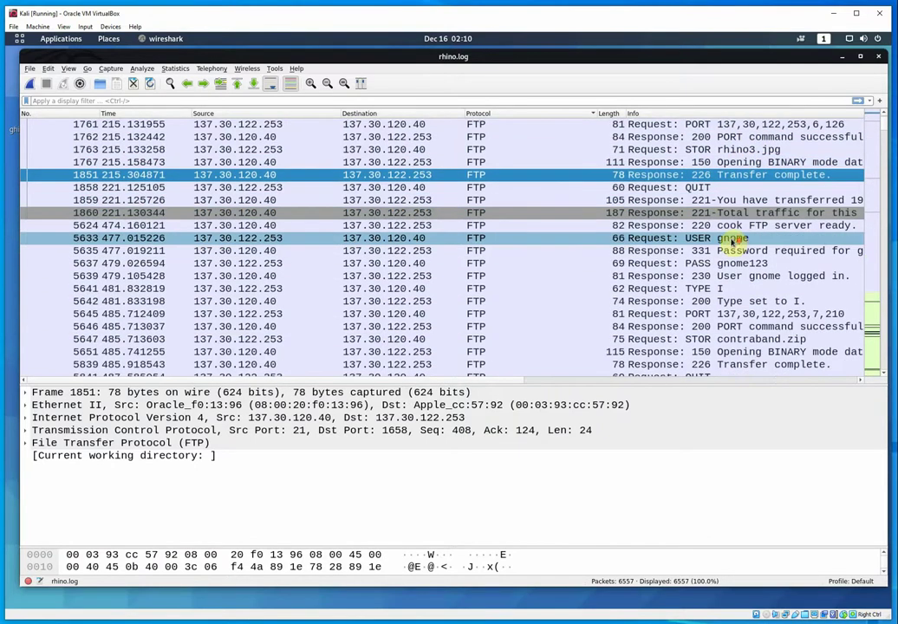
scroll(741, 195, "down", 1)
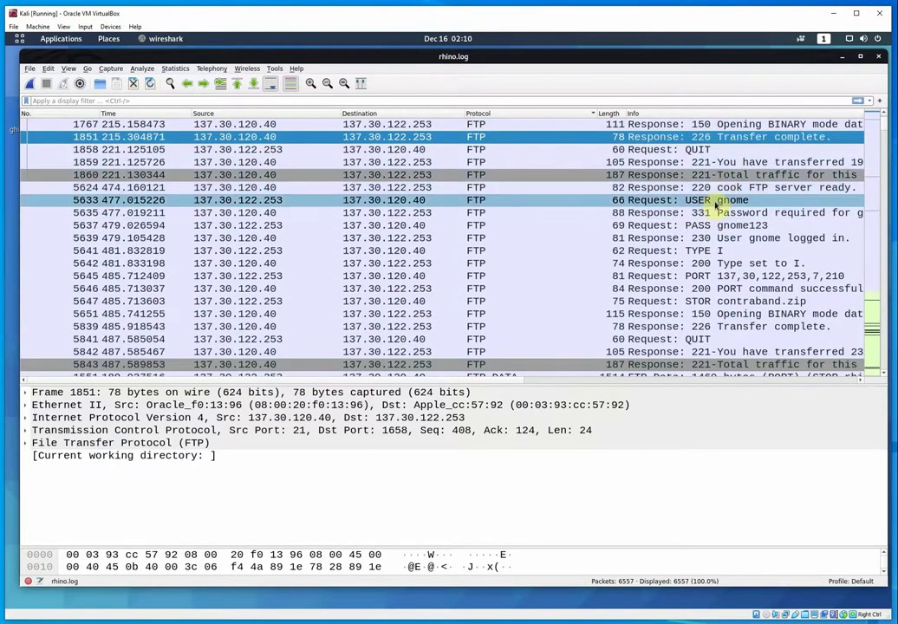
scroll(716, 205, "down", 2)
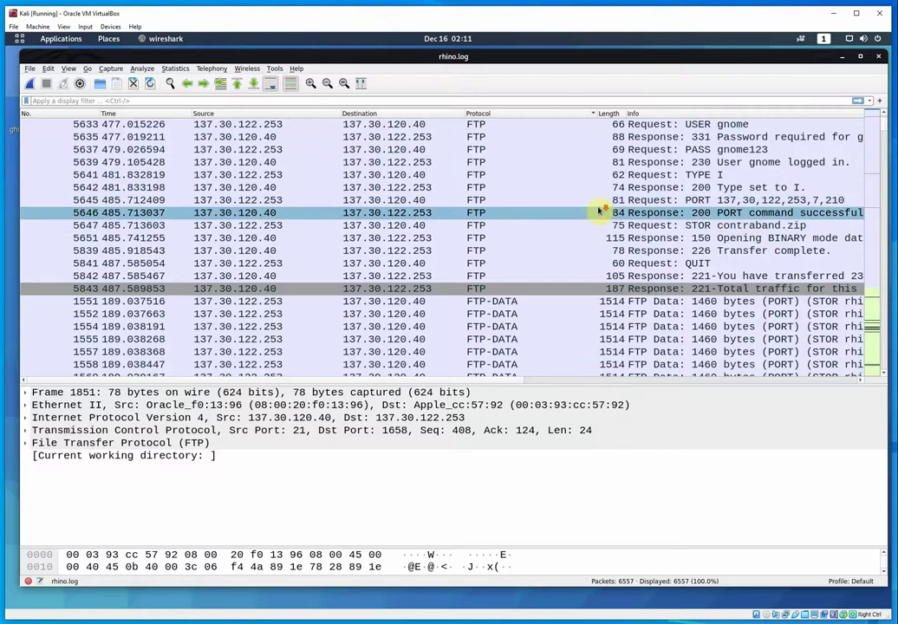
scroll(599, 211, "down", 3)
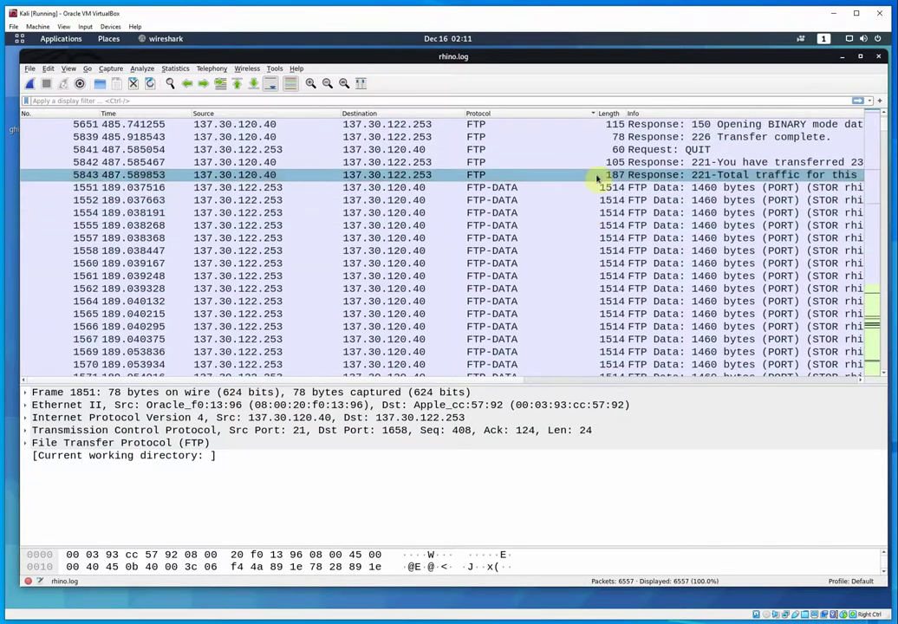
left_click(491, 189)
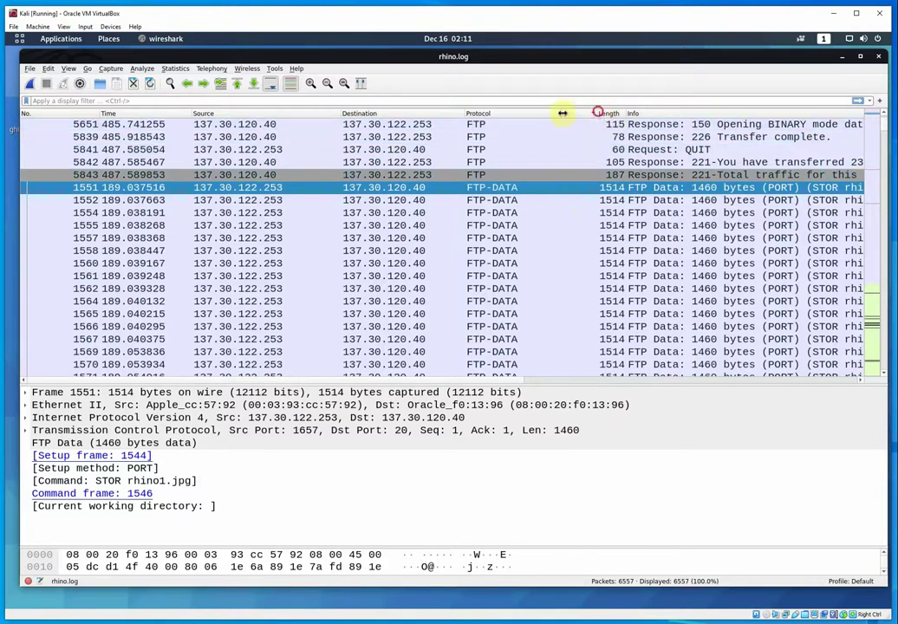
- Follow the TCP stream of the rhino1.jpg data packet 1551
left_click_drag(562, 113, 531, 113)
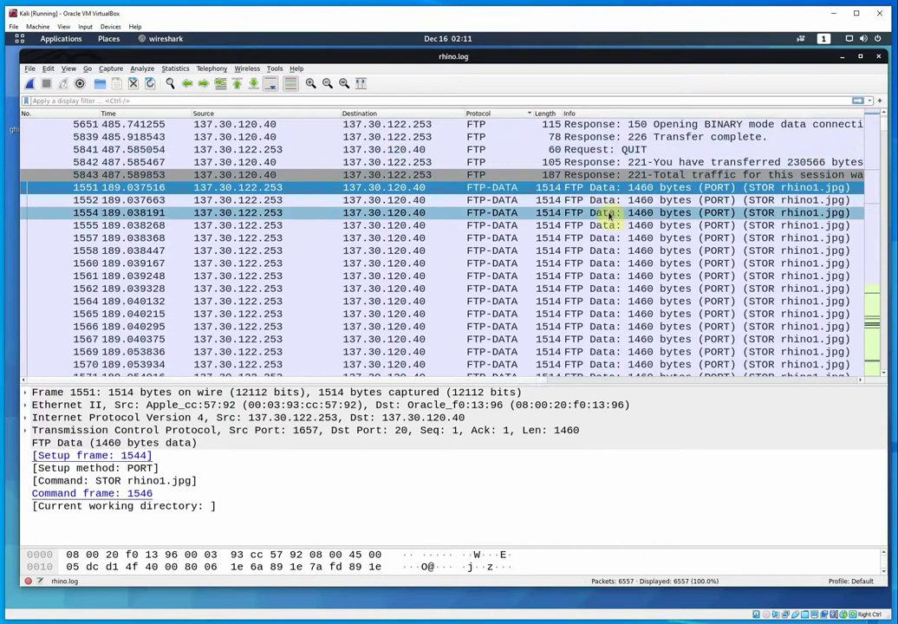
right_click(524, 191)
mouse_move(578, 326)
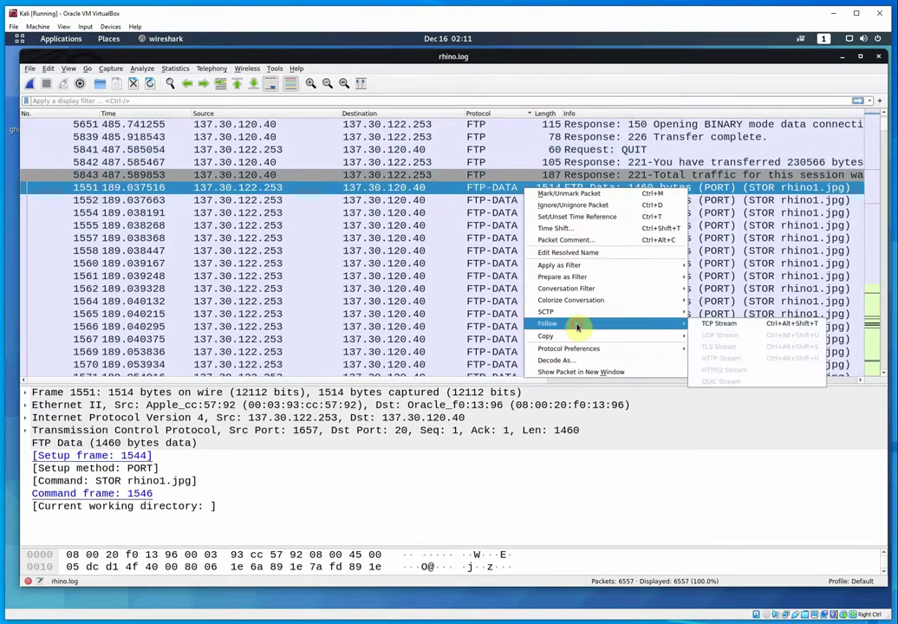
left_click(721, 325)
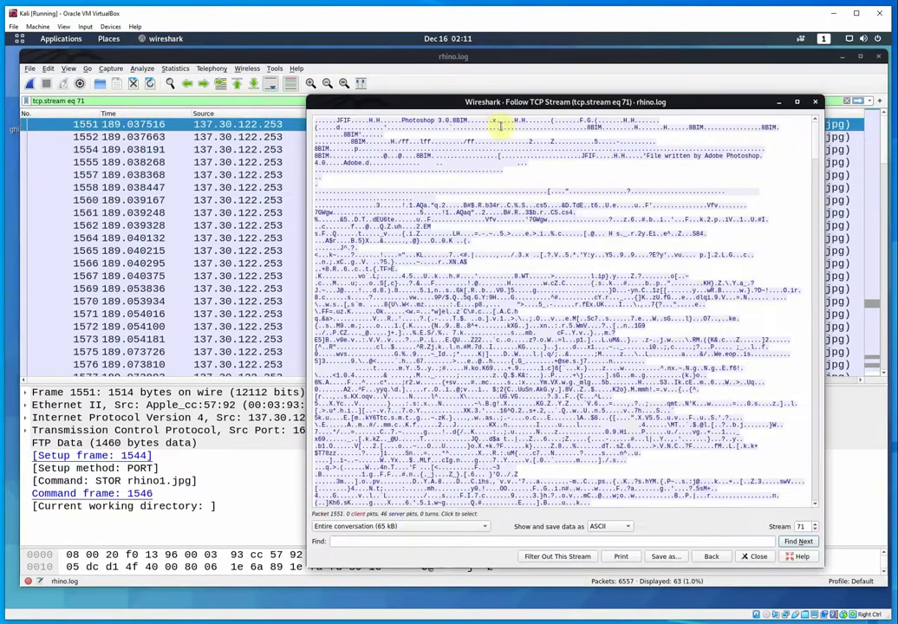
left_click_drag(405, 101, 270, 81)
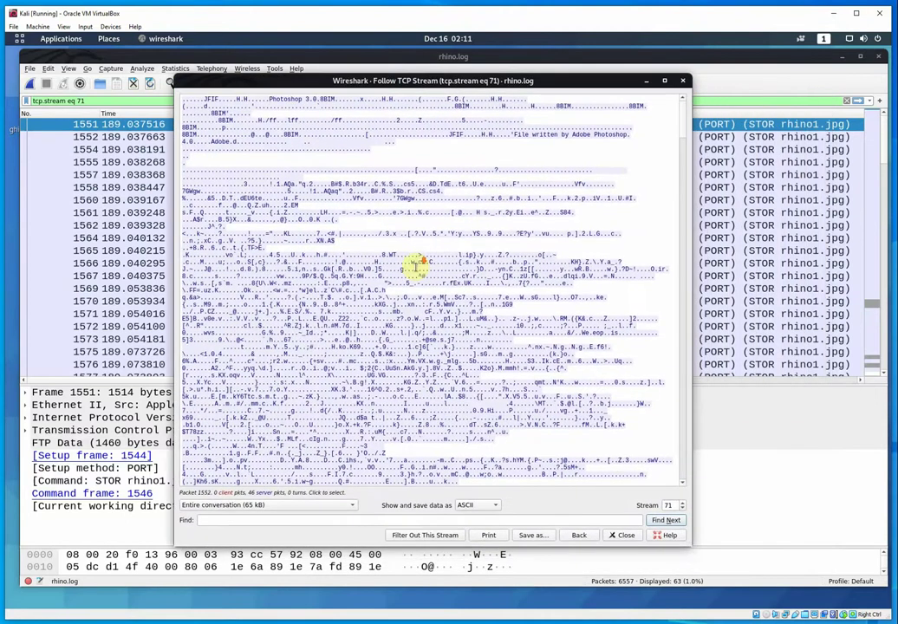
- Show the stream 71 data in Raw format
scroll(434, 337, "down", 1)
scroll(395, 349, "down", 10)
scroll(392, 340, "up", 11)
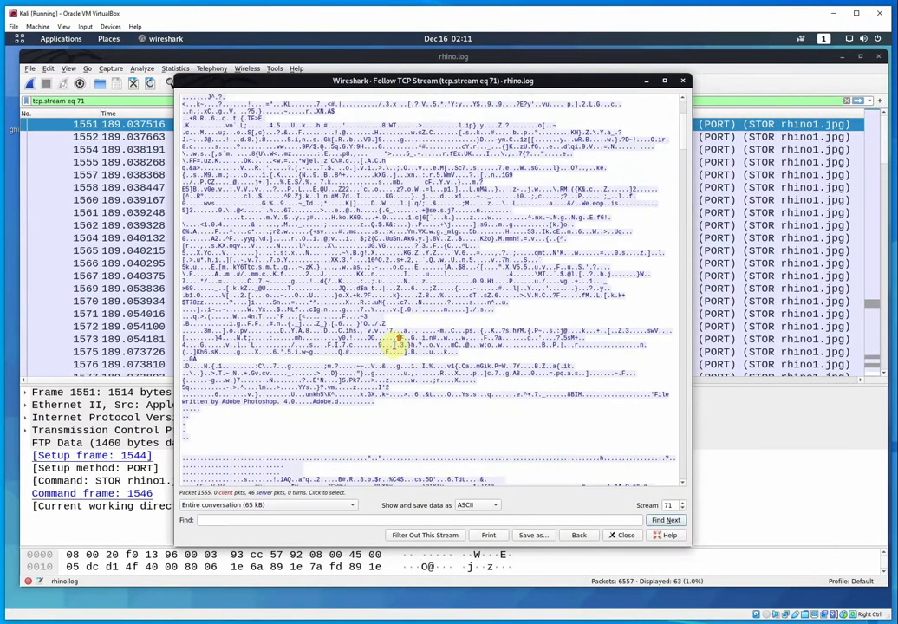
left_click(473, 506)
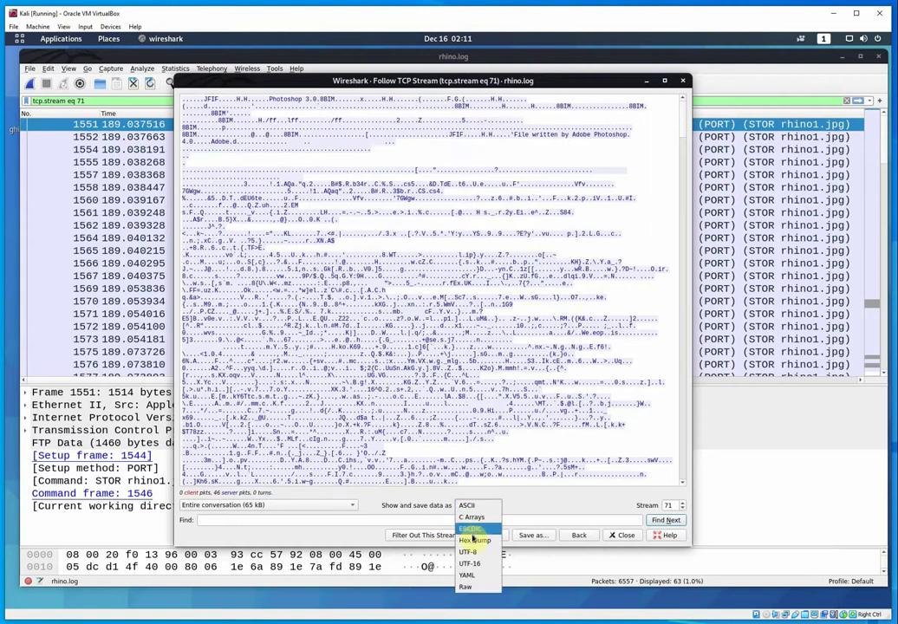
left_click(478, 588)
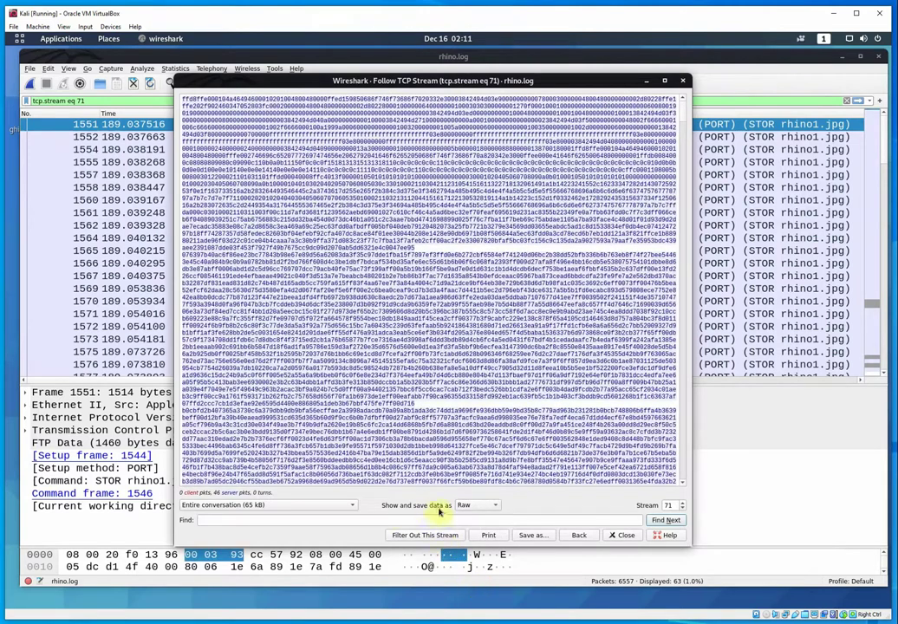
- Save stream 71's raw data as rhino1.jpg in /root/Documents and close the stream window
left_click(532, 536)
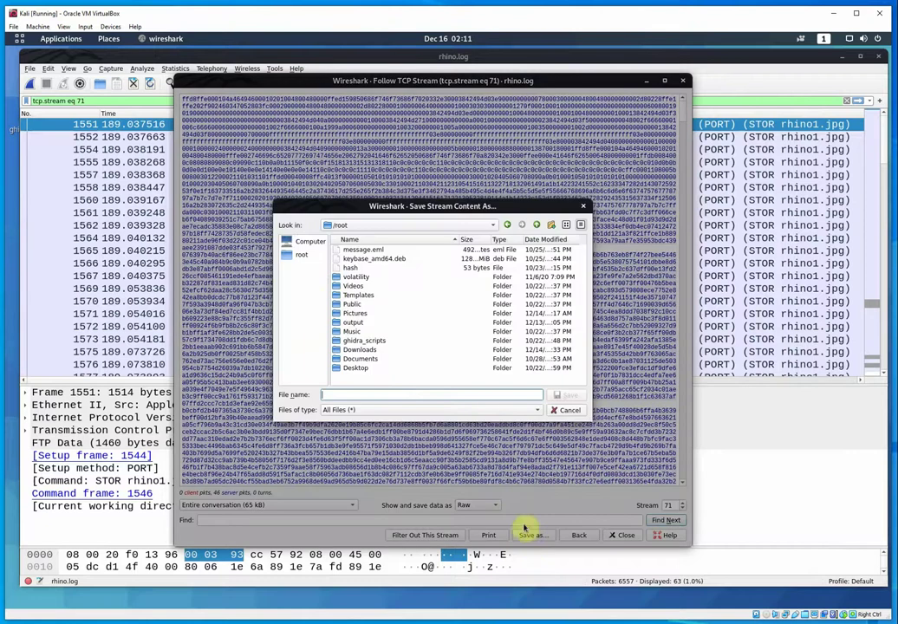
left_click(304, 255)
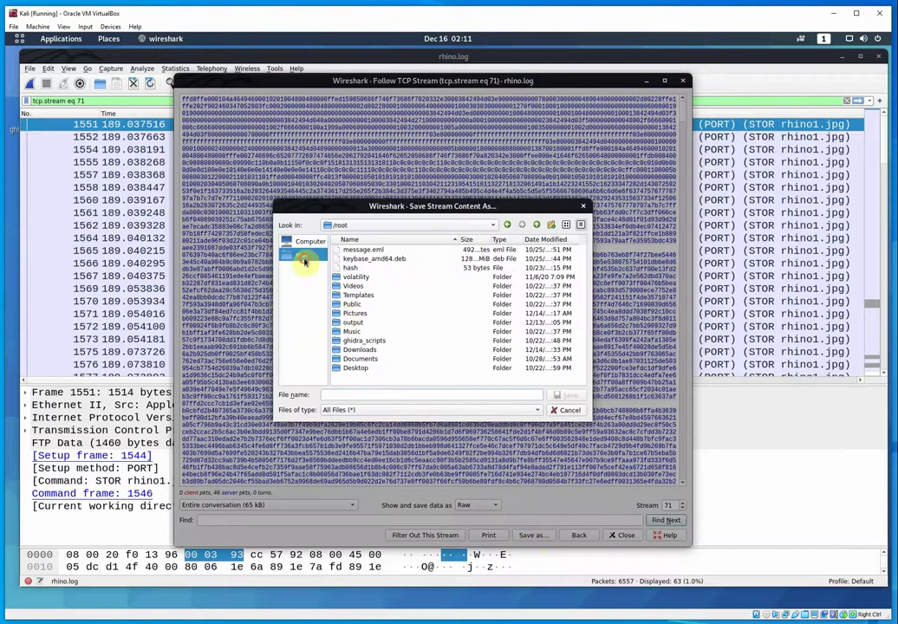
left_click(358, 359)
double_click(359, 358)
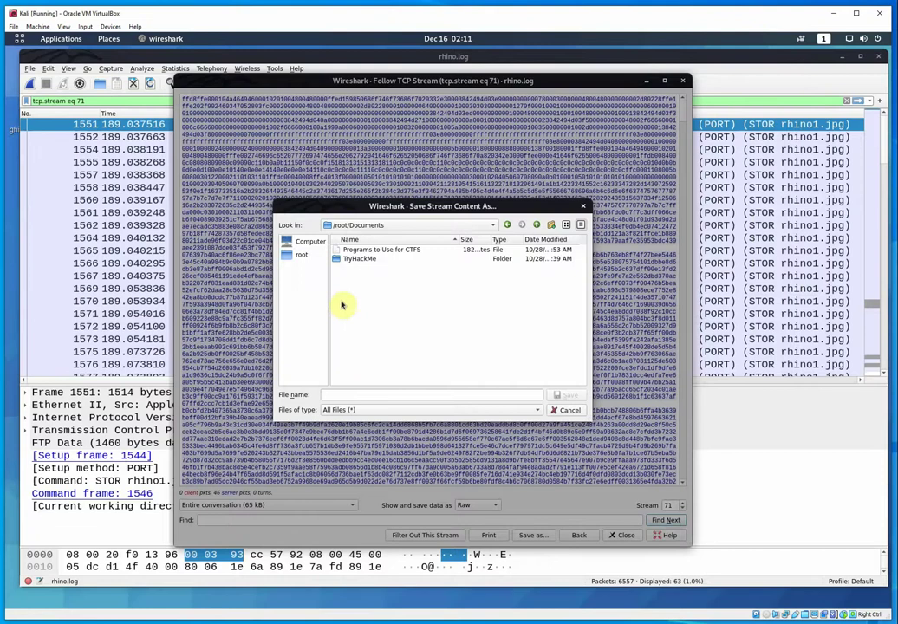
left_click(357, 392)
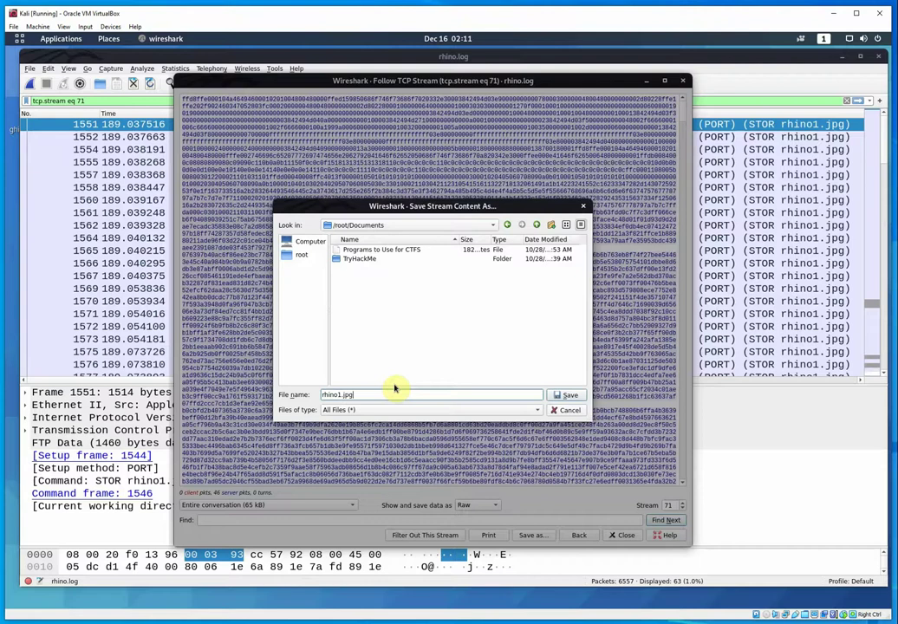
key("Return")
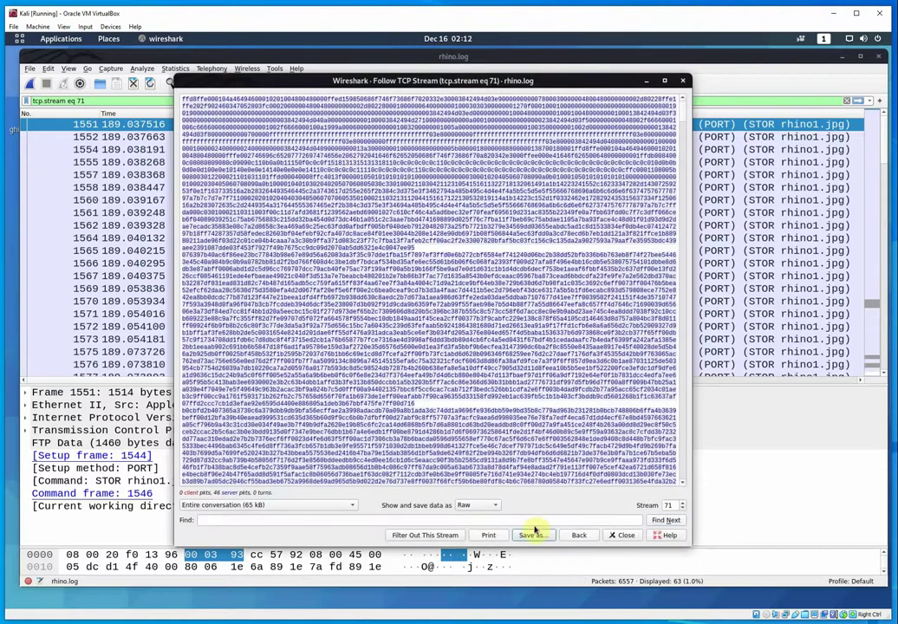
left_click(623, 535)
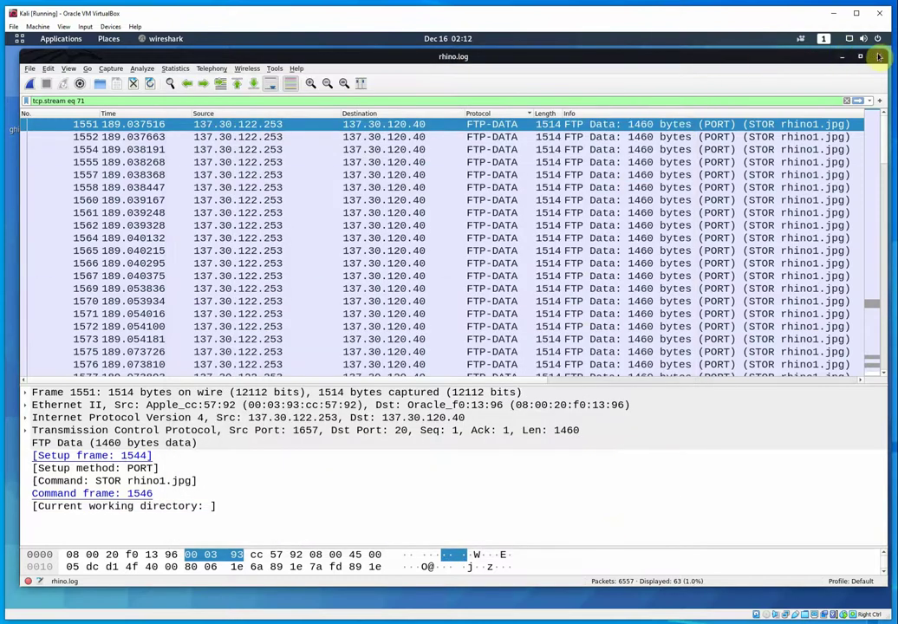
- Open rhino1.jpg from Documents in Image Viewer to see the rhino photo
left_click(845, 56)
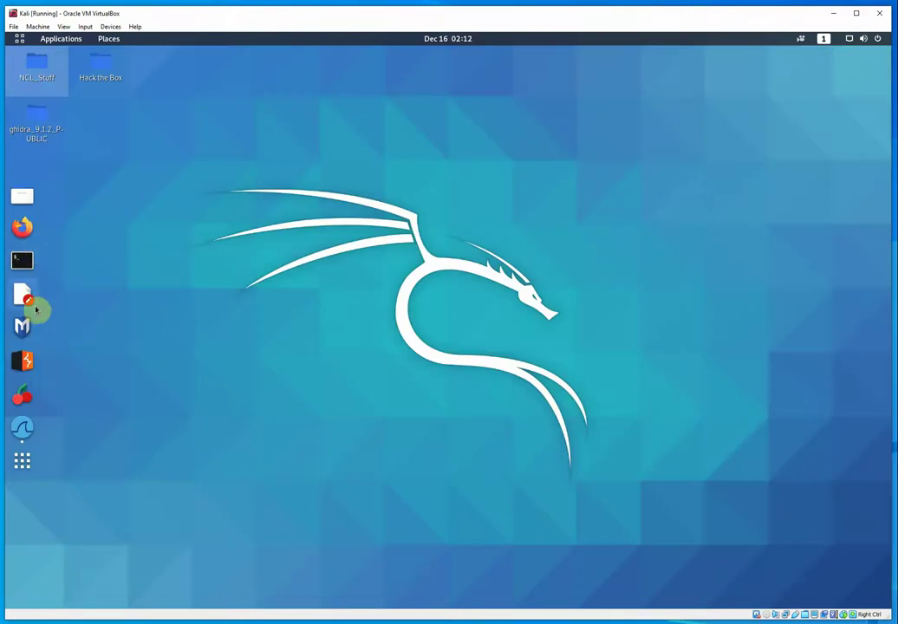
left_click(22, 196)
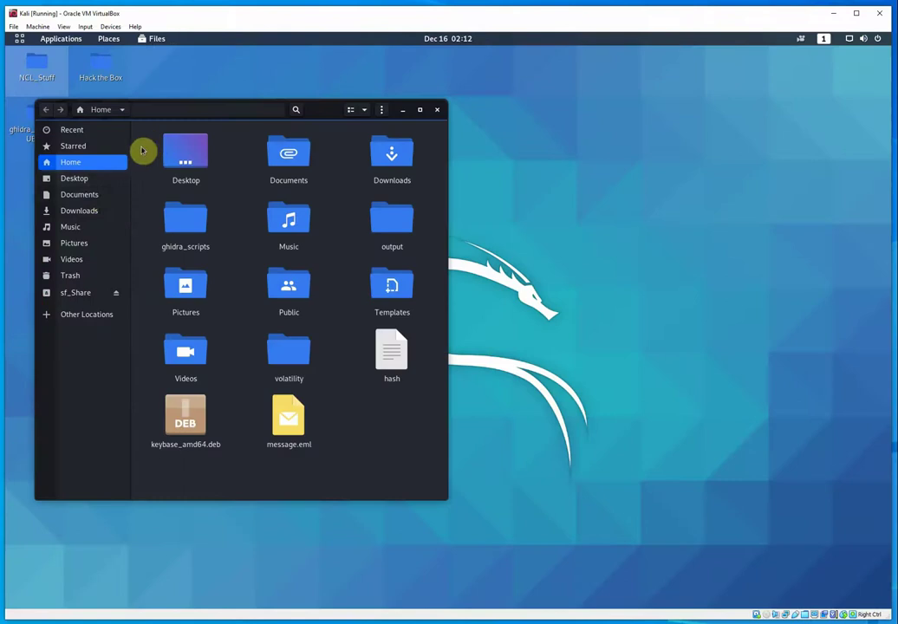
left_click(95, 194)
double_click(341, 170)
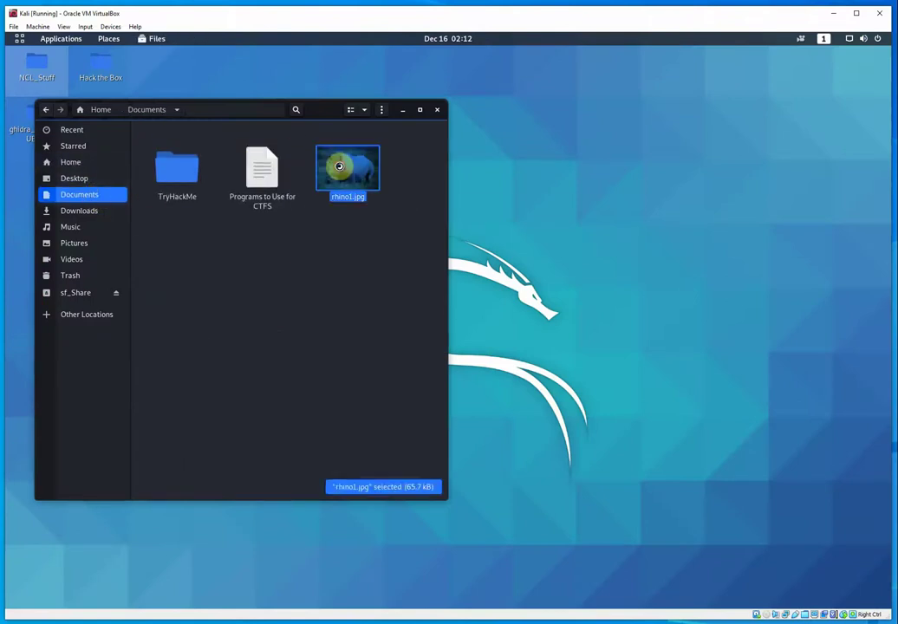
left_click_drag(473, 208, 738, 88)
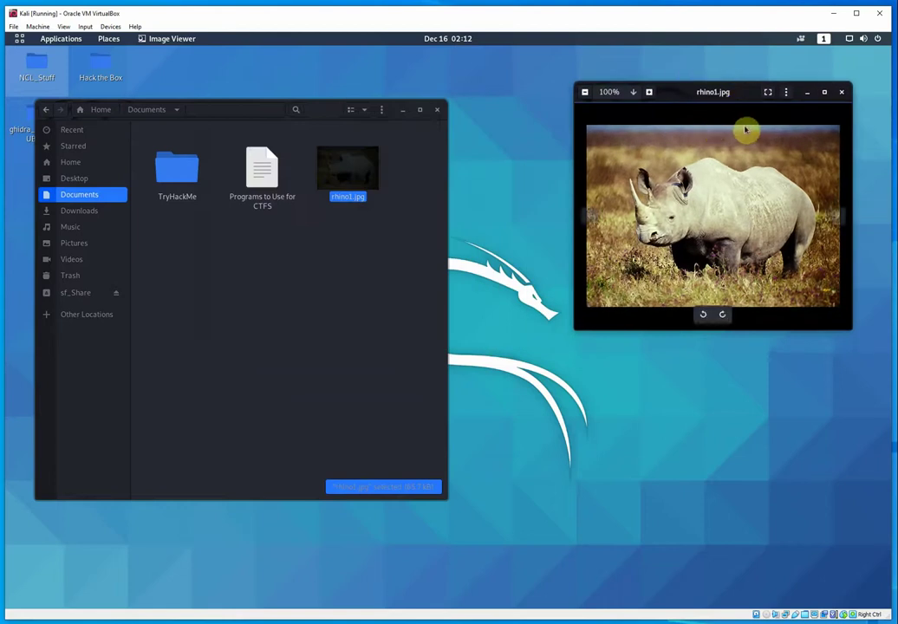
left_click_drag(725, 92, 740, 82)
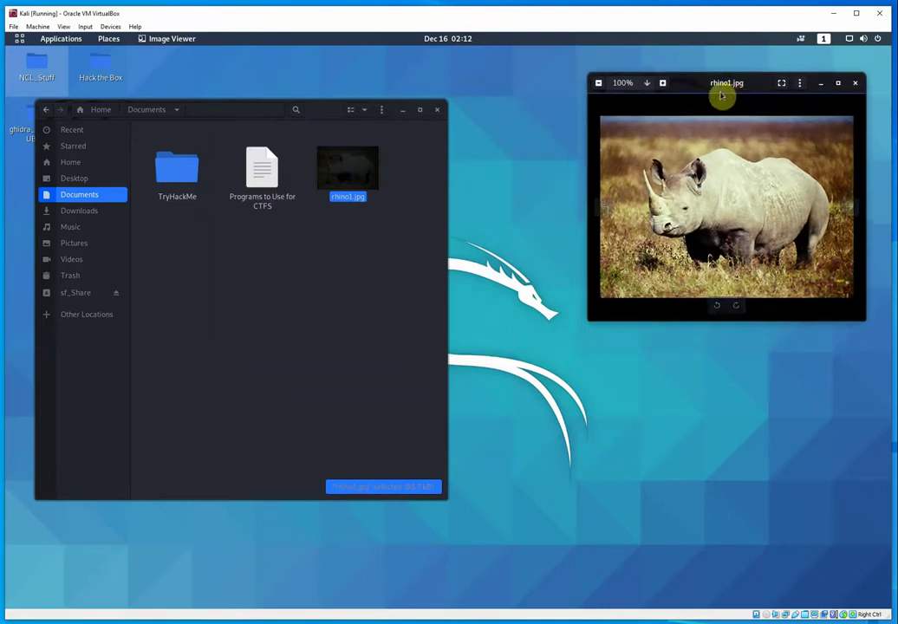
- Close the file manager windows and bring the rhino.log capture back
left_click(437, 110)
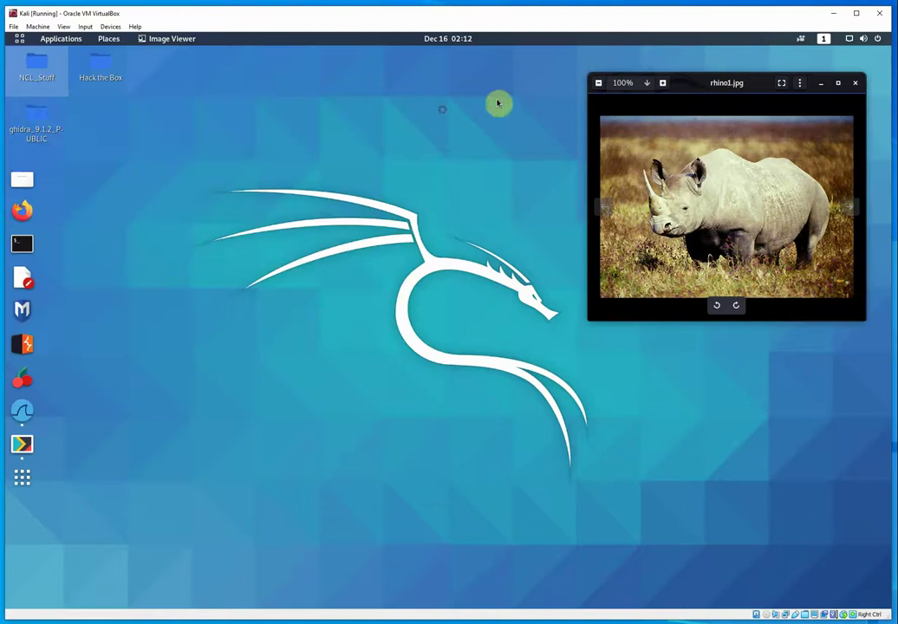
left_click(21, 179)
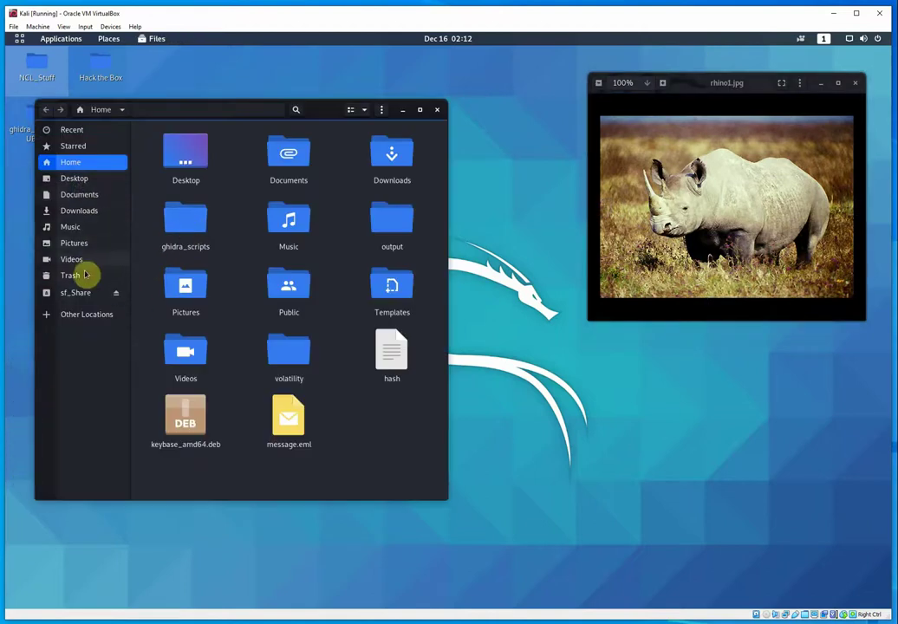
left_click(440, 110)
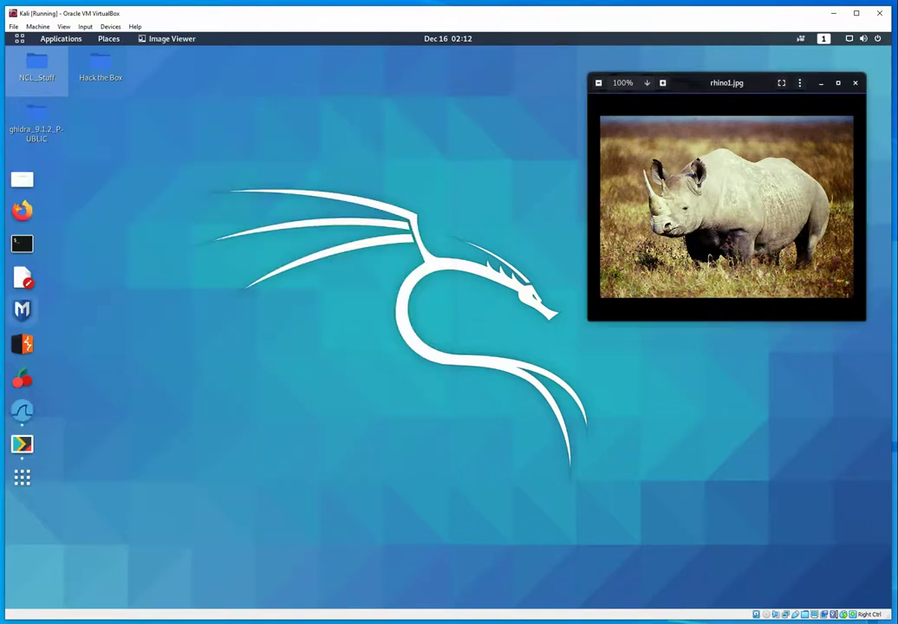
left_click(16, 411)
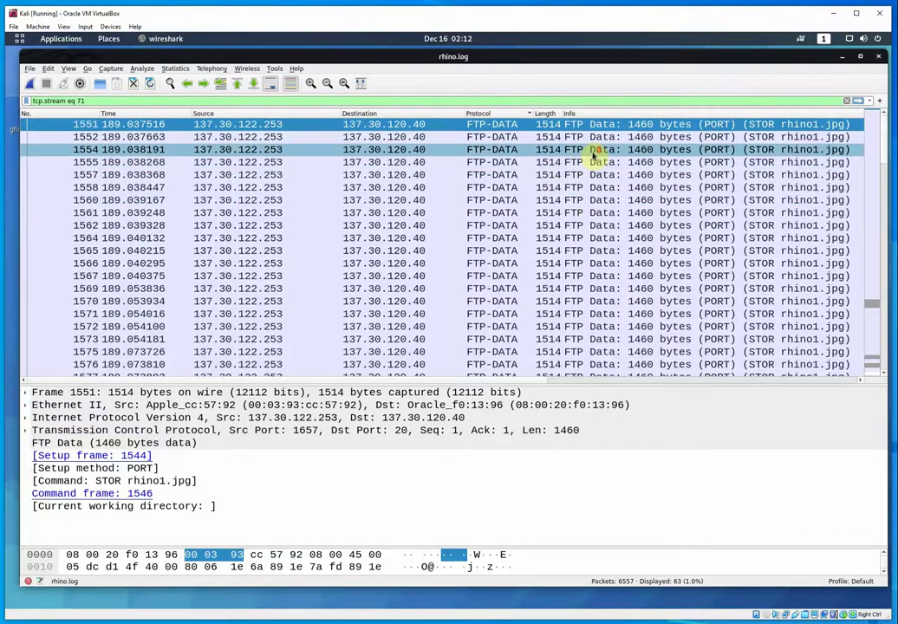
- Clear the stream 71 display filter so all 6557 packets show
scroll(587, 156, "down", 10)
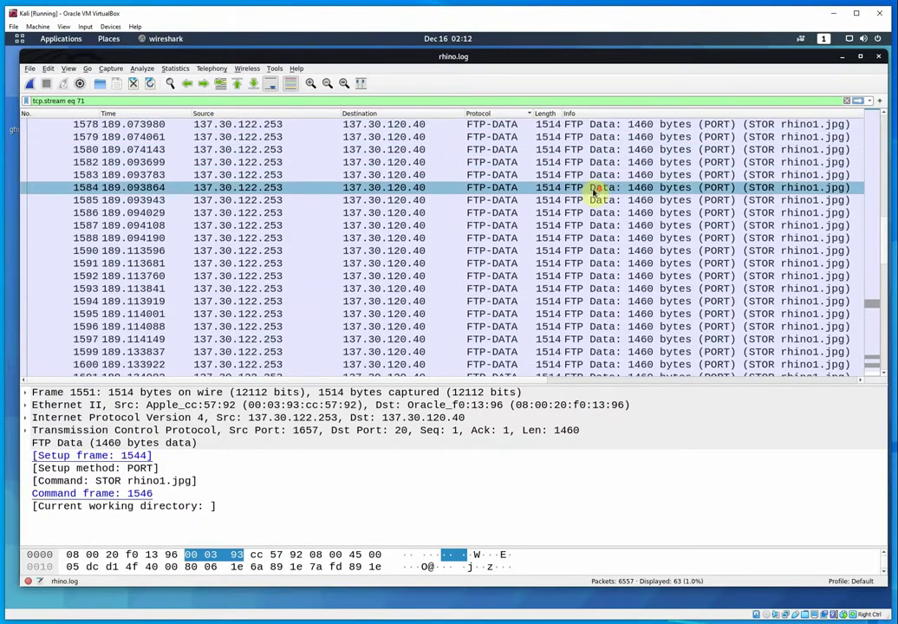
scroll(604, 223, "down", 1)
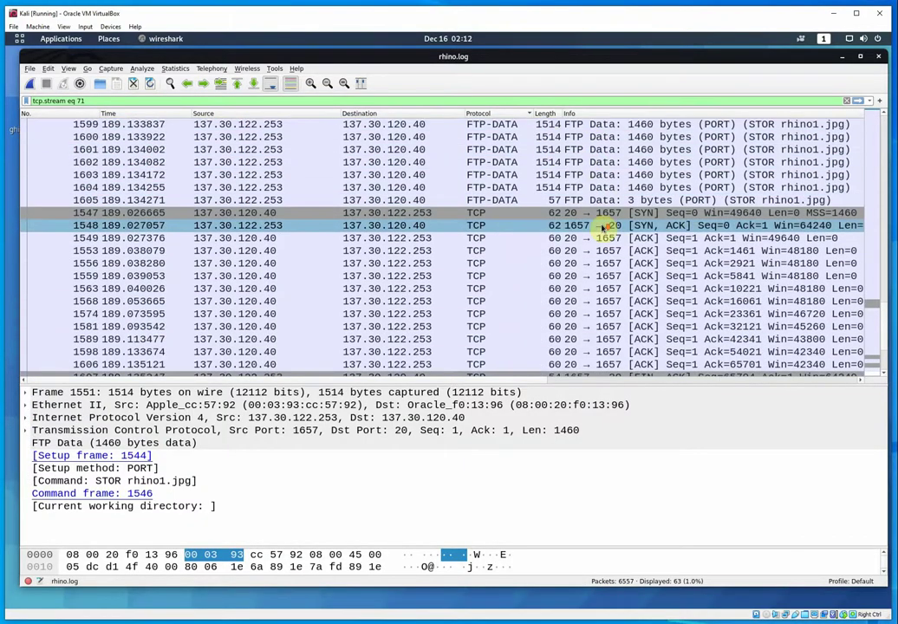
scroll(611, 202, "down", 1)
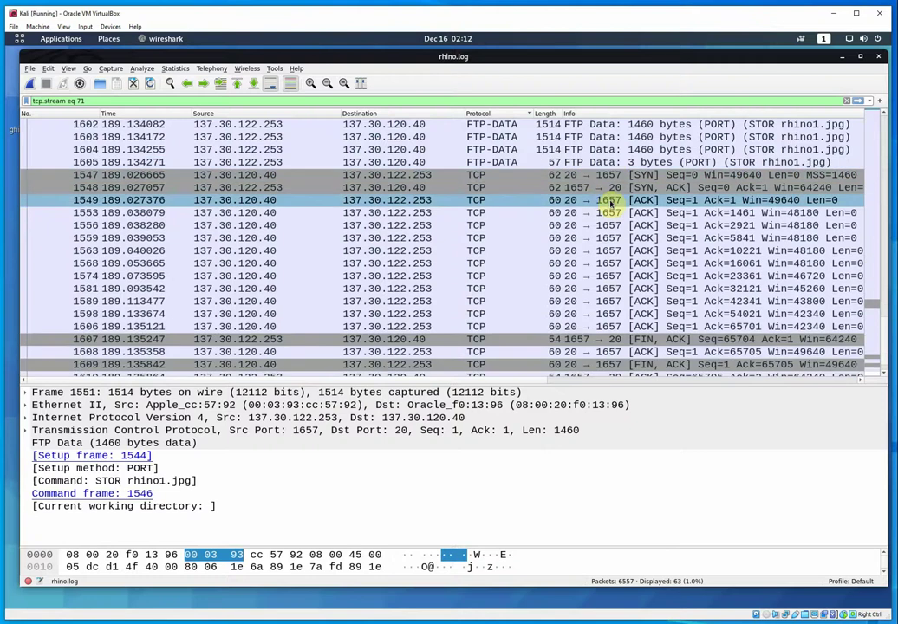
scroll(500, 230, "down", 1)
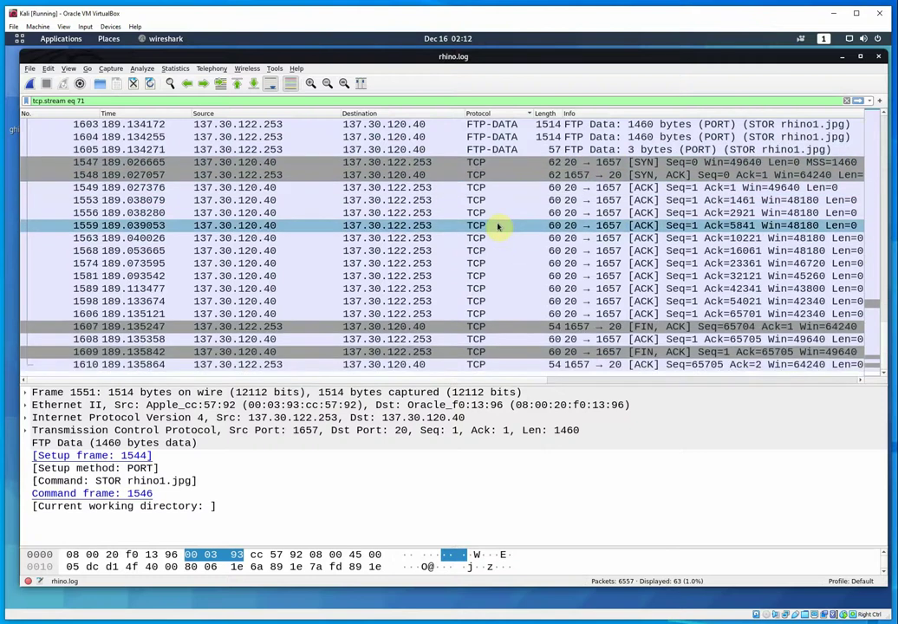
scroll(506, 223, "up", 10)
scroll(512, 224, "down", 4)
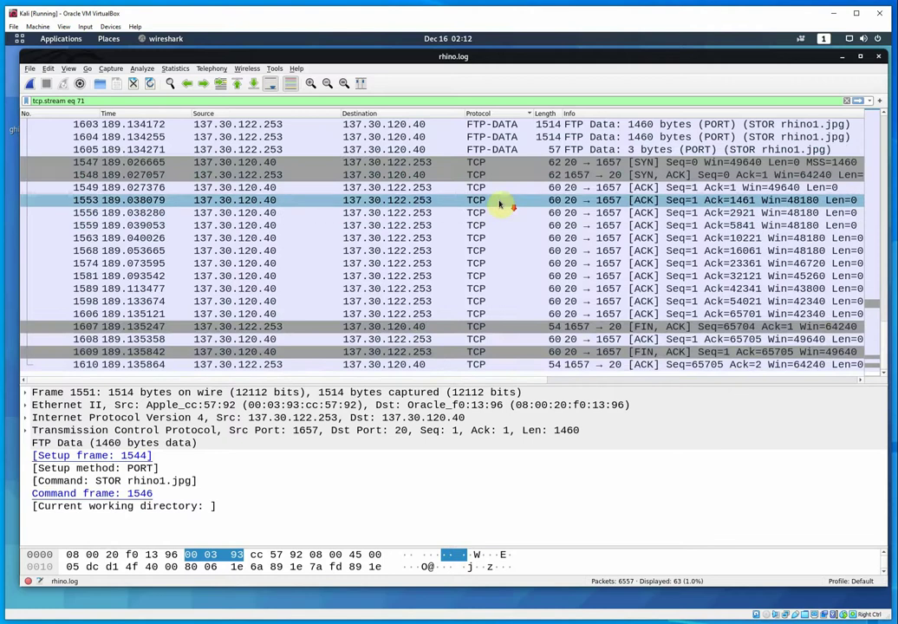
scroll(520, 247, "up", 1)
scroll(520, 249, "up", 13)
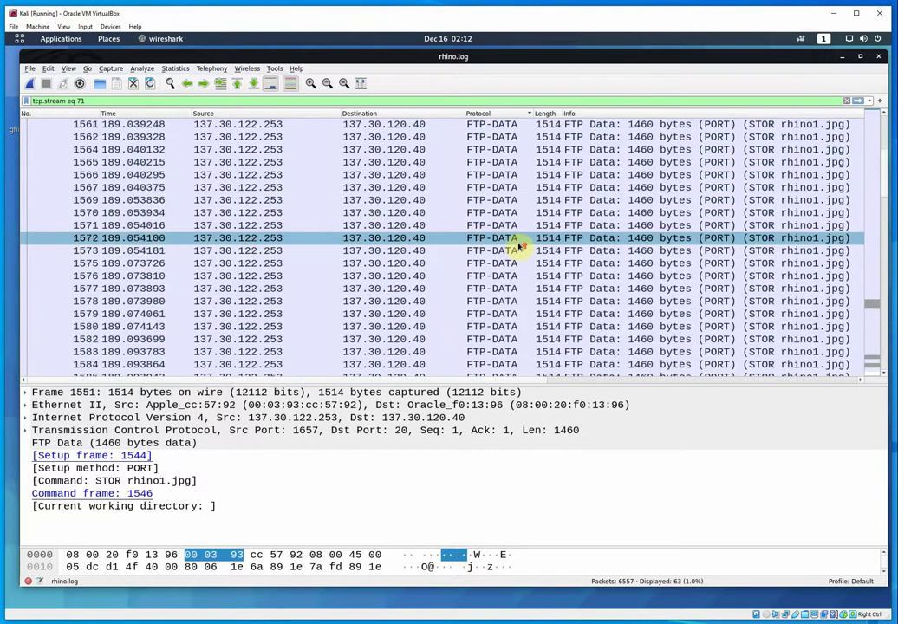
scroll(524, 245, "down", 6)
scroll(524, 243, "down", 9)
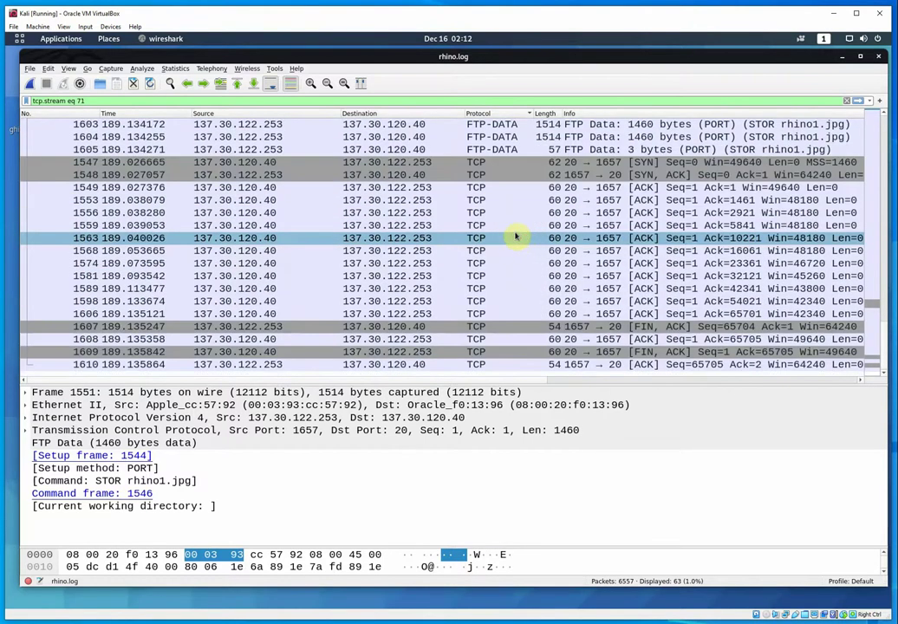
left_click(846, 100)
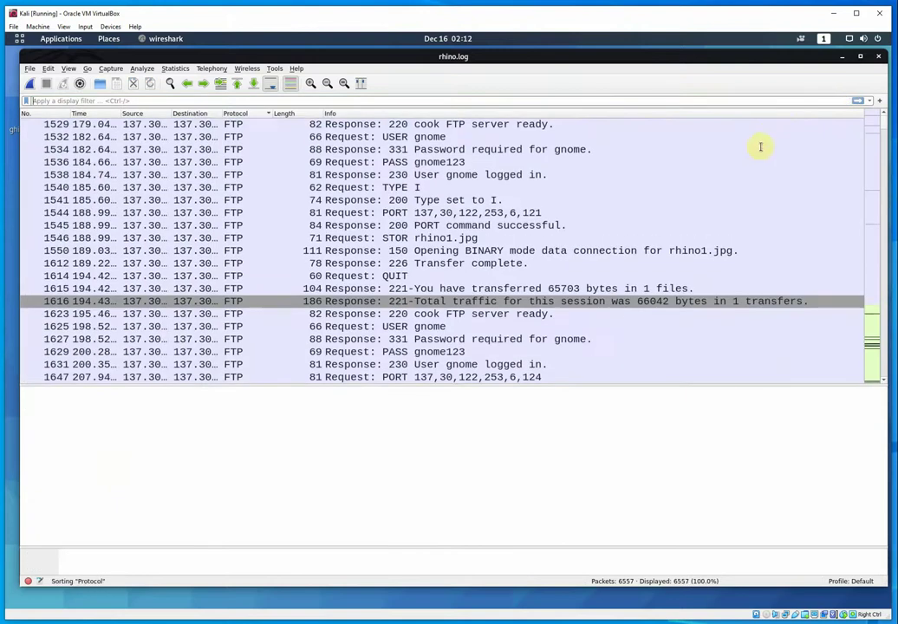
- Select frame 1654, the first rhino3.jpg FTP-DATA packet, and bring up its actions
scroll(762, 146, "down", 10)
scroll(738, 195, "up", 2)
scroll(540, 173, "down", 9)
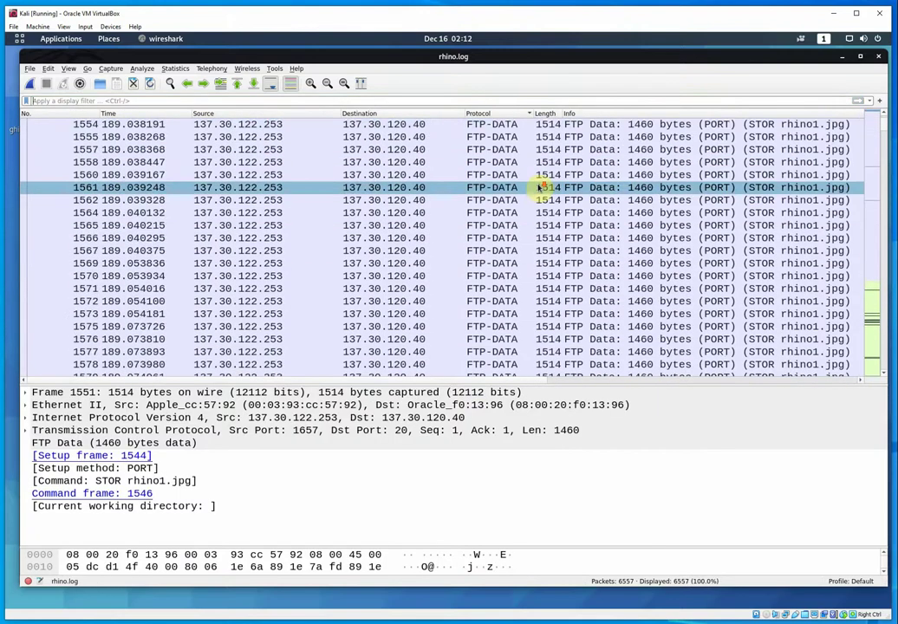
scroll(539, 189, "down", 12)
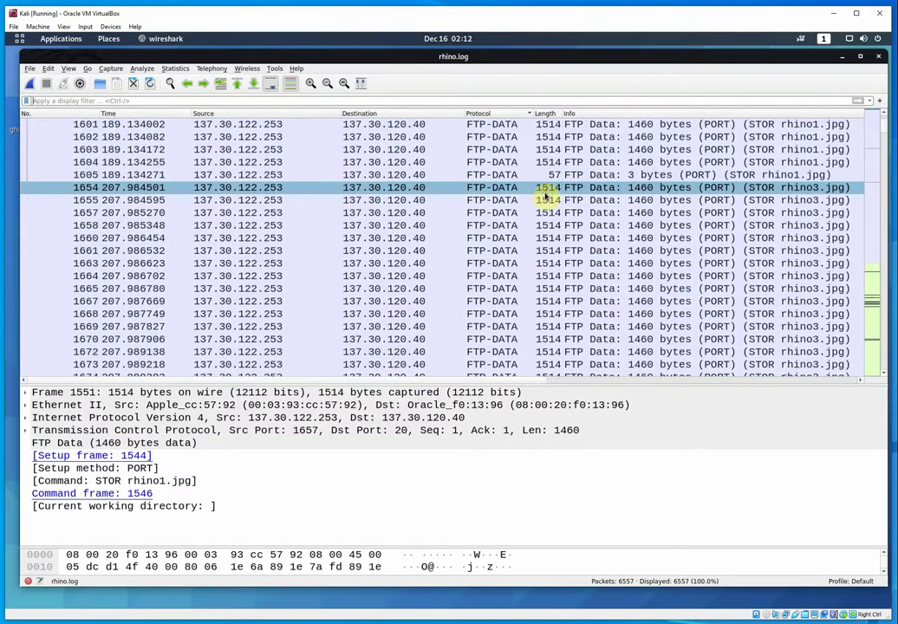
left_click(603, 189)
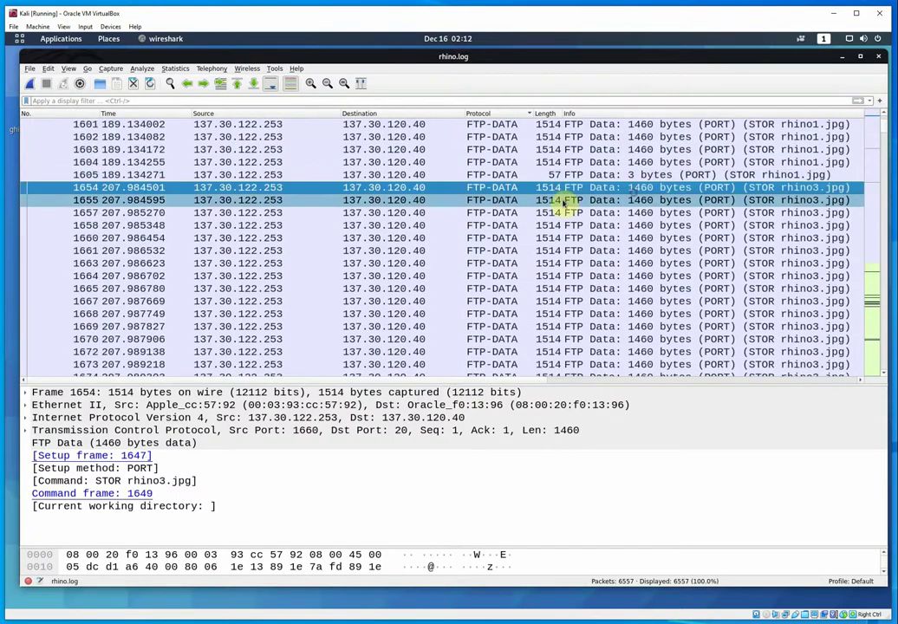
right_click(438, 191)
- Follow TCP stream 79 of the rhino3.jpg upload and show it as Raw data
mouse_move(504, 314)
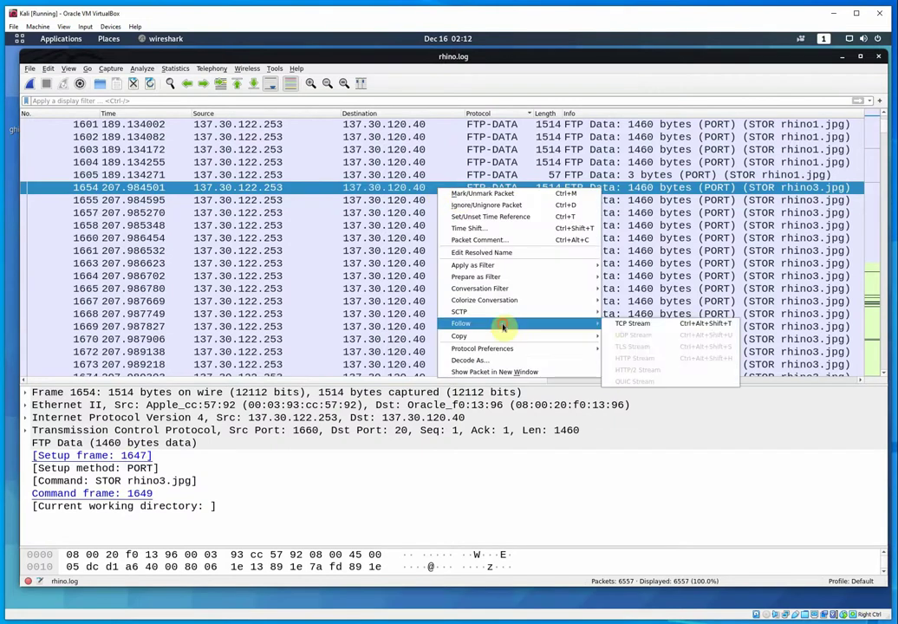
left_click(637, 324)
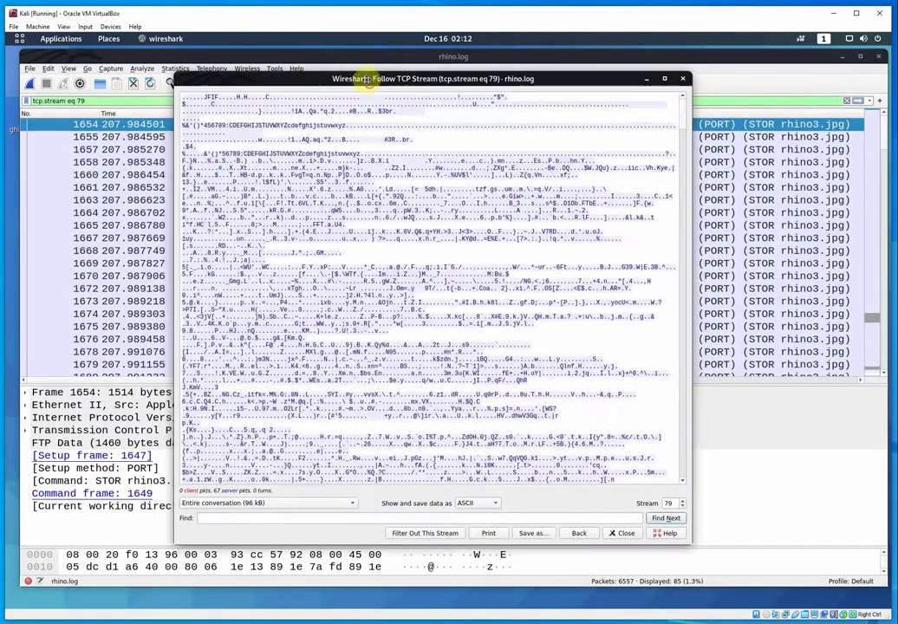
left_click_drag(368, 80, 365, 78)
left_click(486, 502)
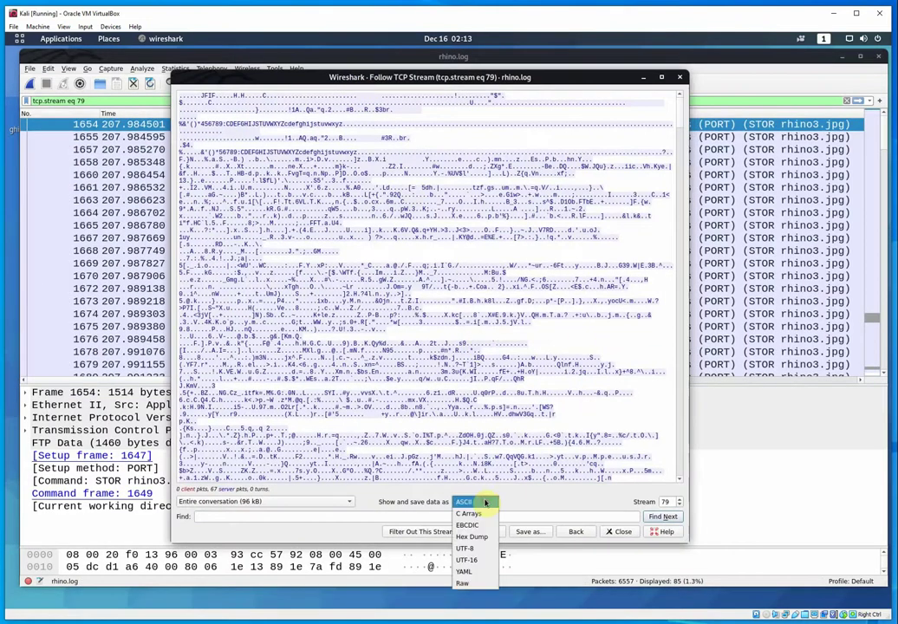
left_click(474, 583)
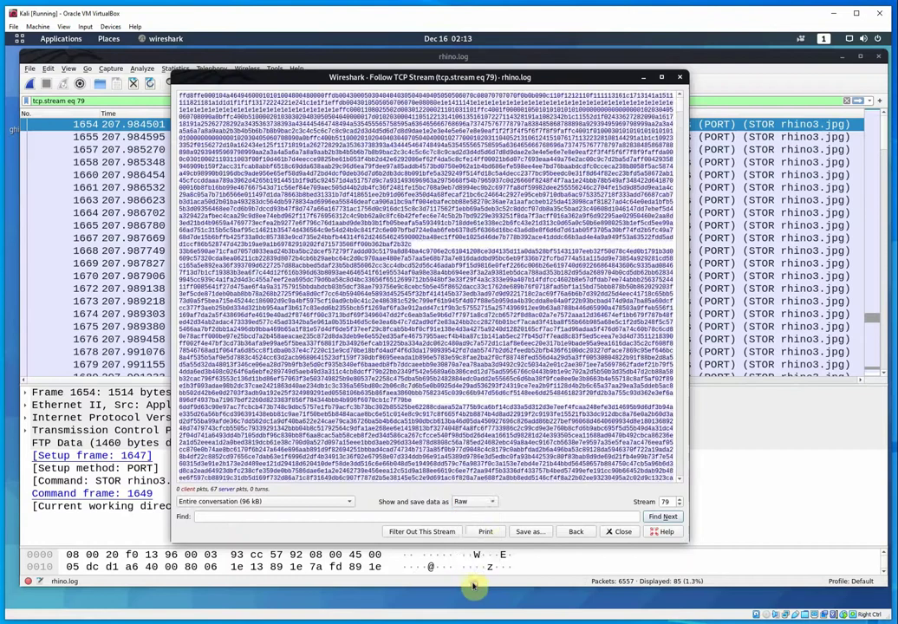
- Save the raw stream as rhino3.jpg in Documents and close the stream window
left_click(529, 531)
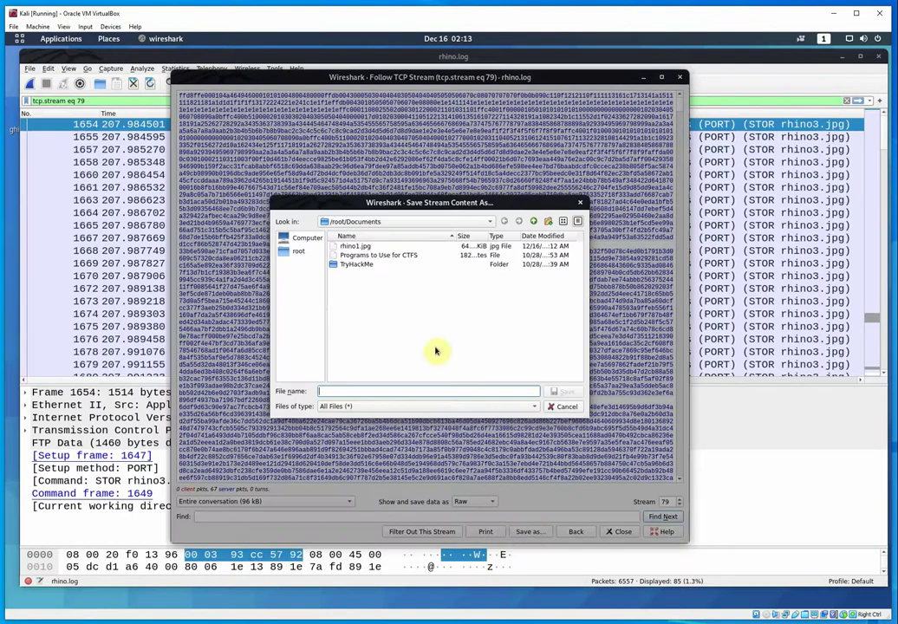
left_click(346, 391)
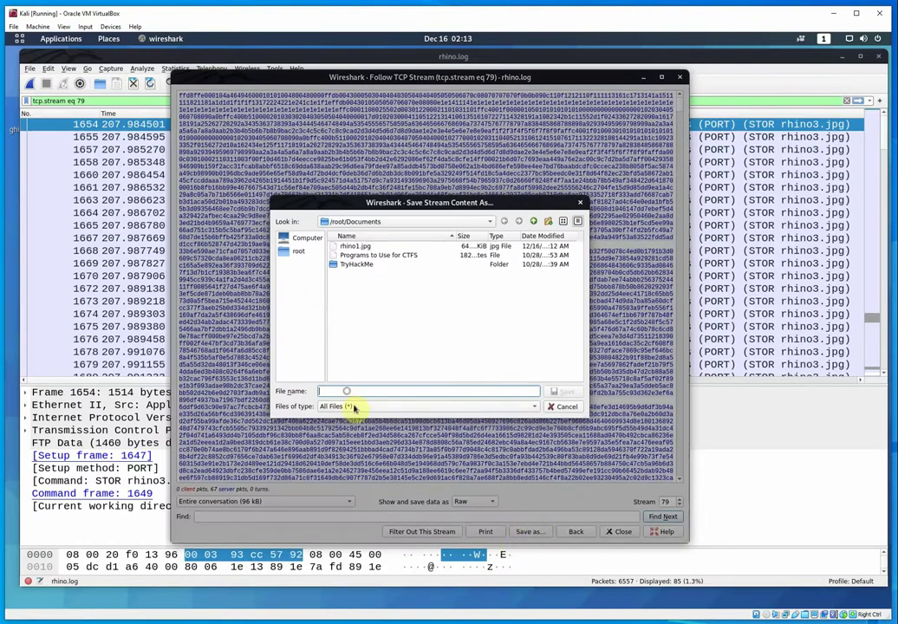
type("rhino")
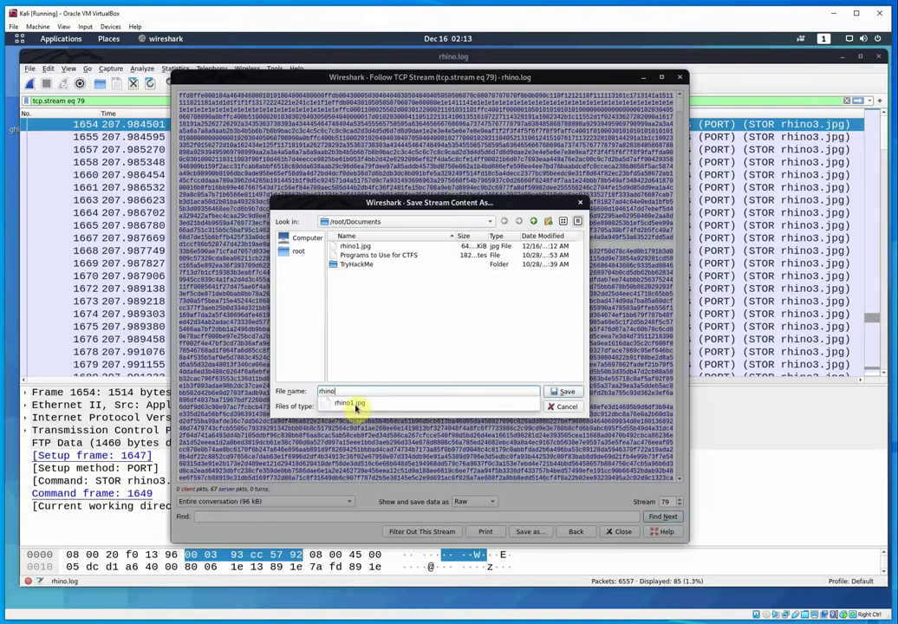
type("3.jp")
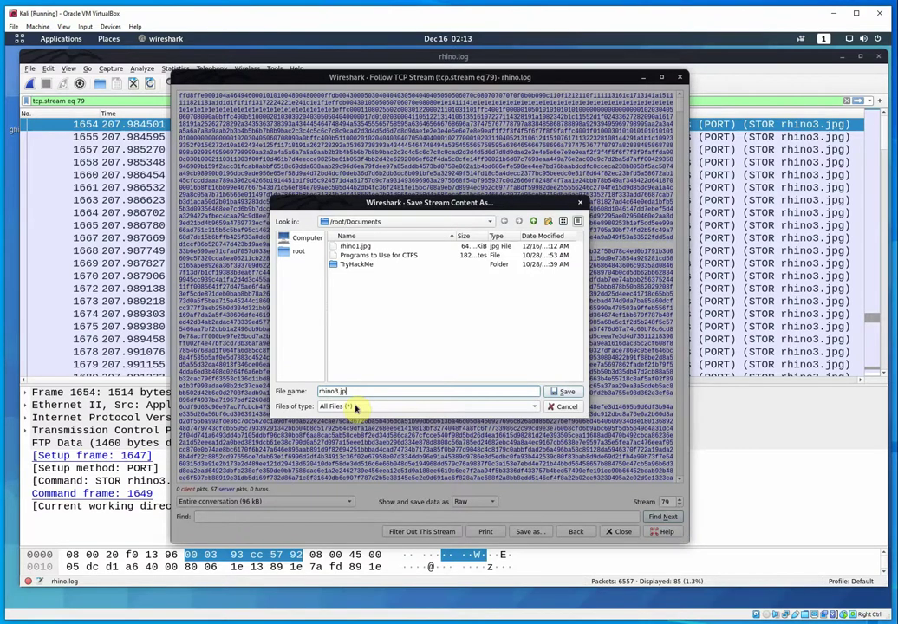
type("g")
key("Return")
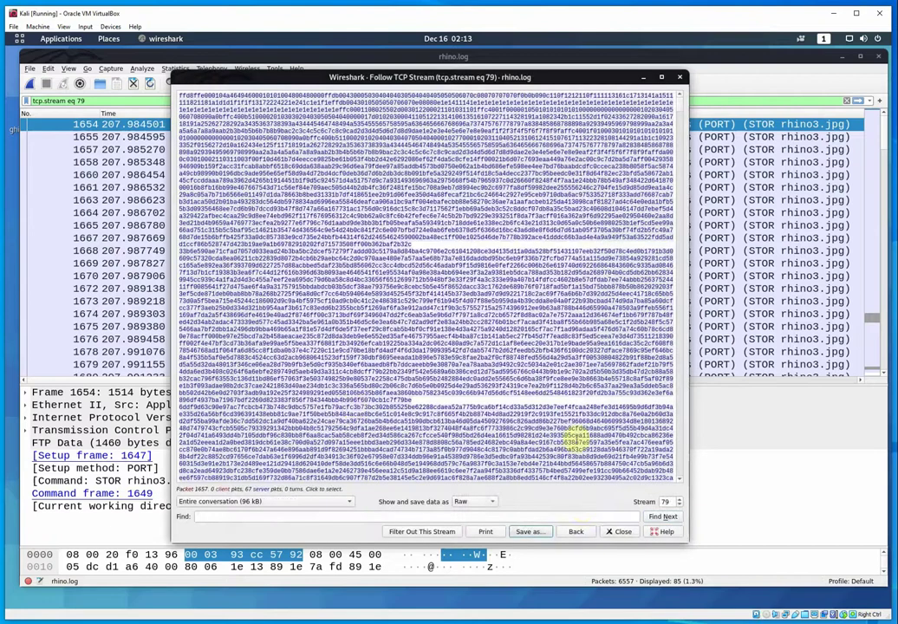
left_click(616, 532)
- View rhino3.jpg from Documents beside the rhino1 photo, then return to Wireshark
left_click(842, 56)
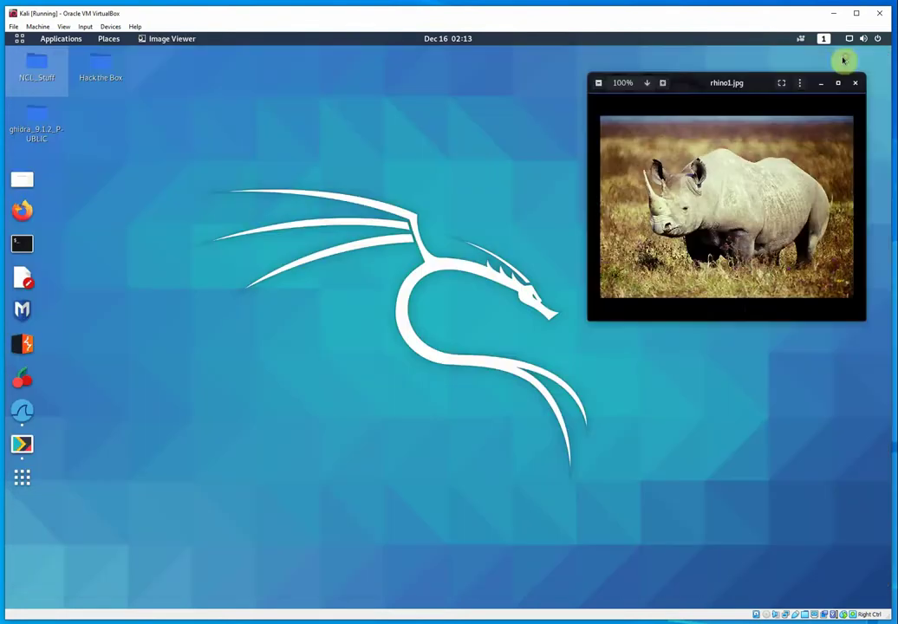
left_click(22, 180)
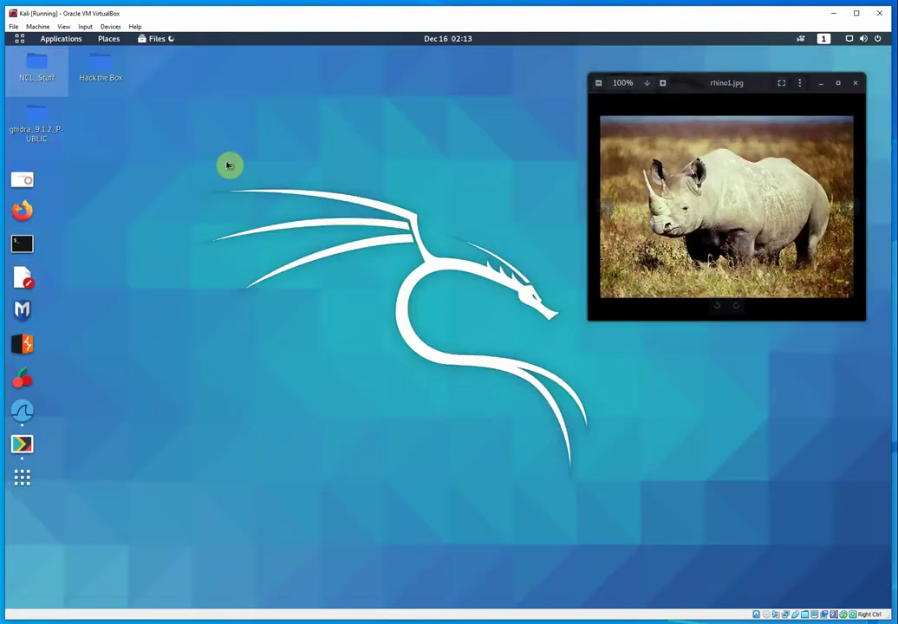
left_click(79, 196)
double_click(184, 255)
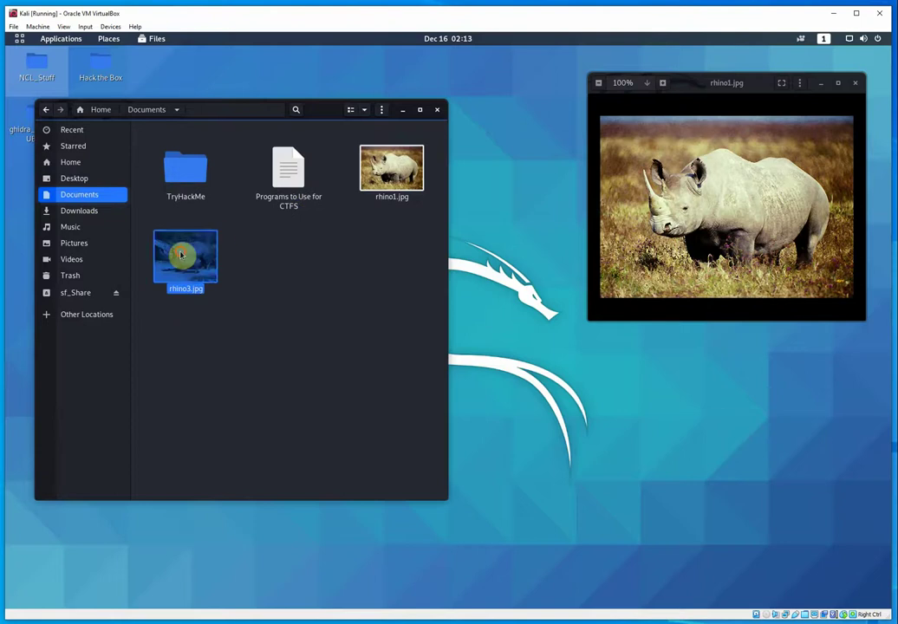
left_click_drag(502, 152, 689, 84)
left_click(440, 112)
left_click_drag(585, 82, 254, 72)
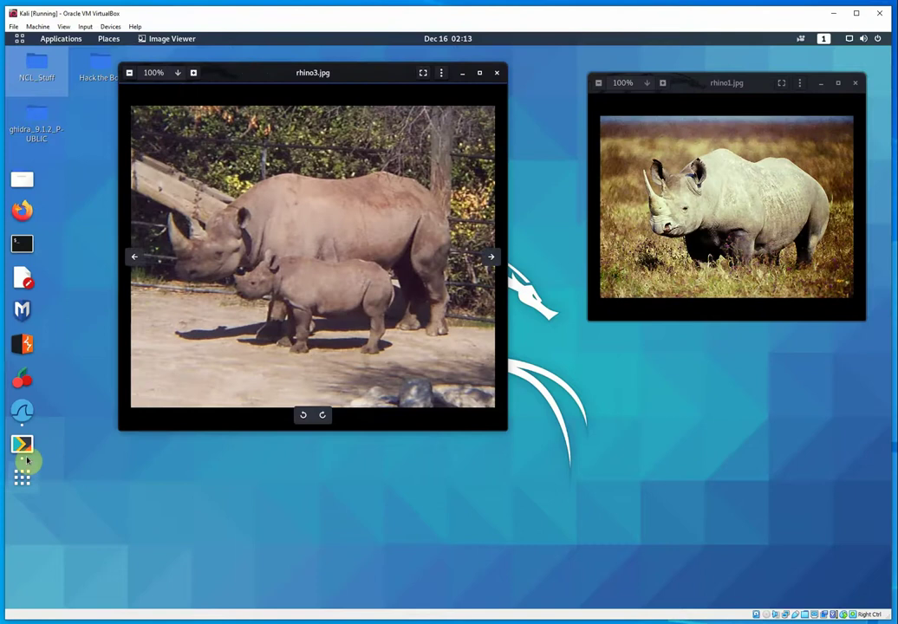
left_click(22, 410)
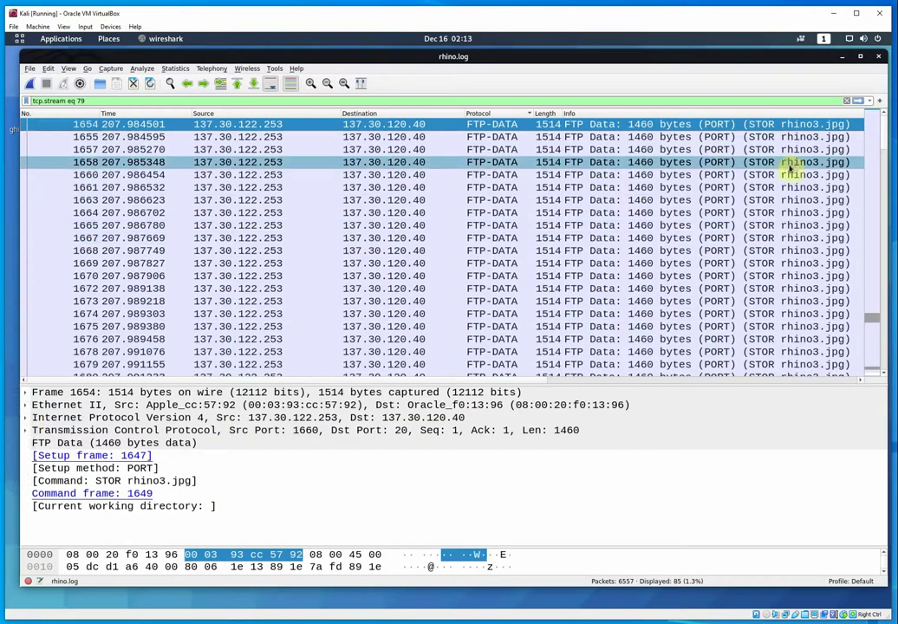
- Clear the display filter and scroll to the contraband.zip FTP-DATA packet
left_click(849, 98)
scroll(657, 186, "down", 20)
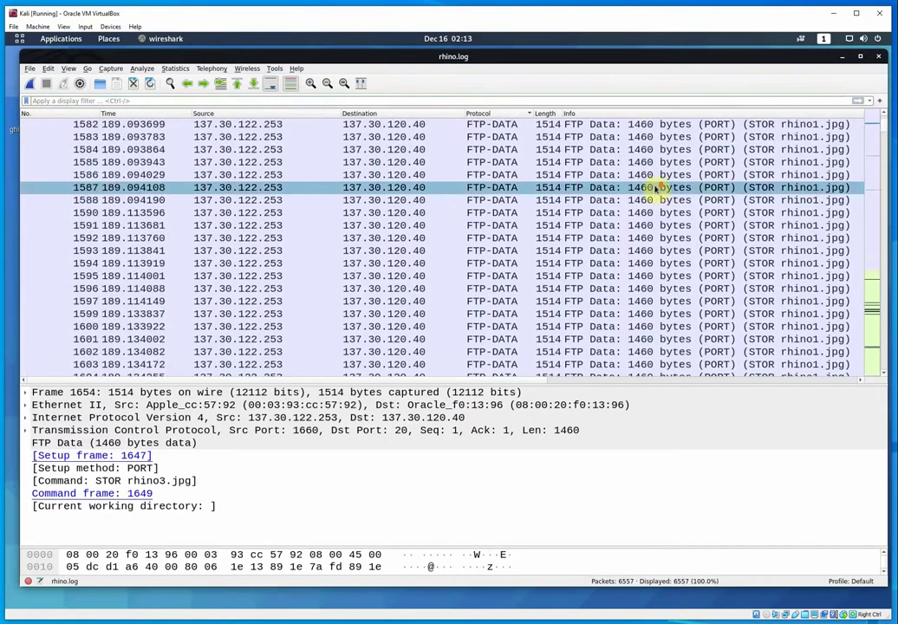
scroll(657, 188, "down", 20)
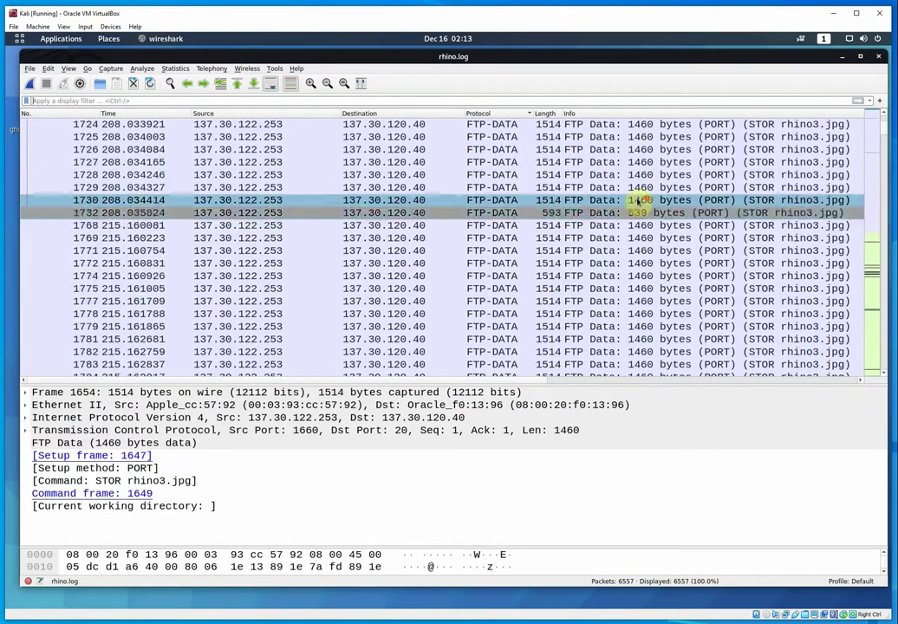
scroll(627, 216, "down", 15)
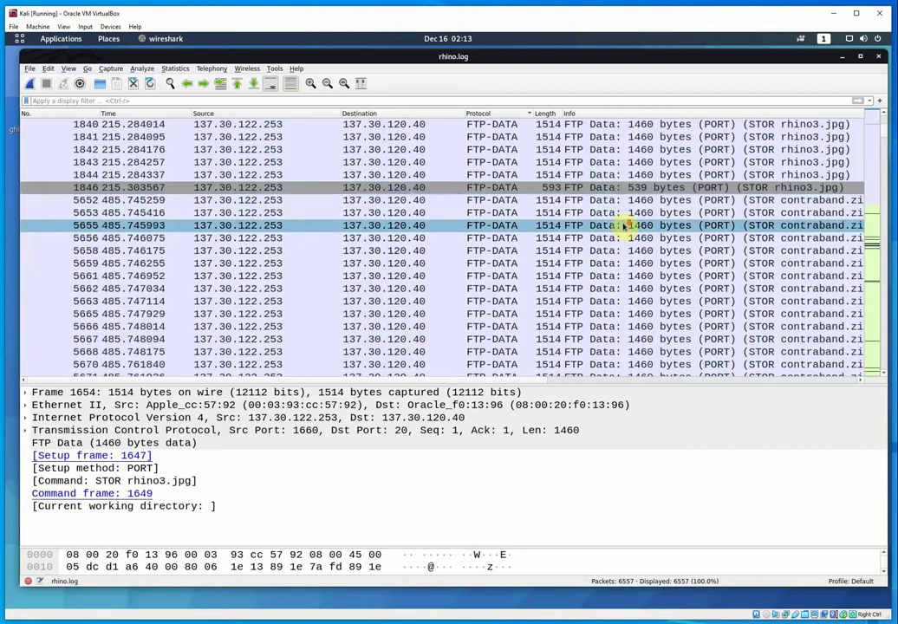
scroll(643, 187, "up", 1)
left_click_drag(588, 217, 539, 171)
- Follow TCP stream 307 of the contraband.zip upload and show it as Raw data
right_click(540, 171)
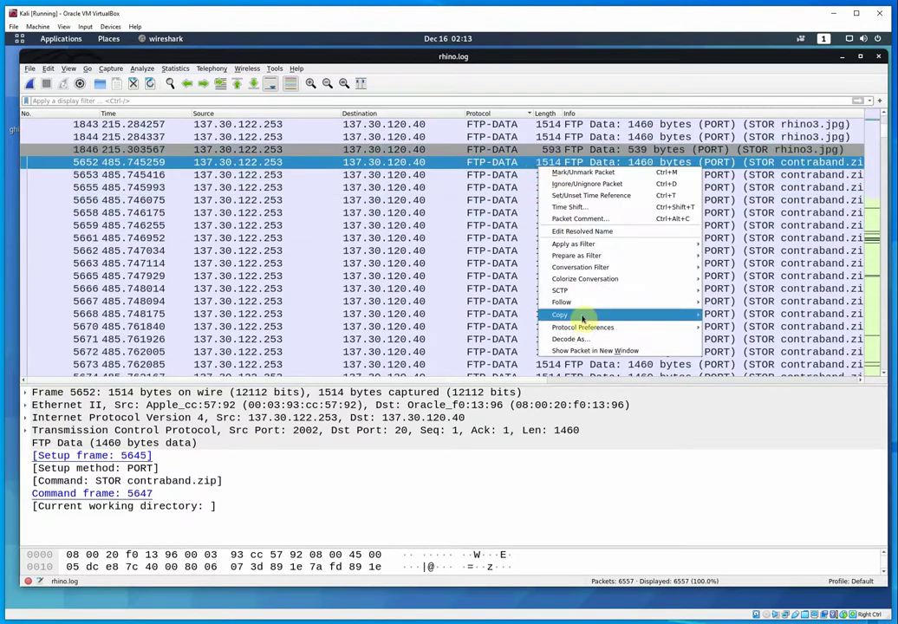
mouse_move(581, 304)
left_click(720, 302)
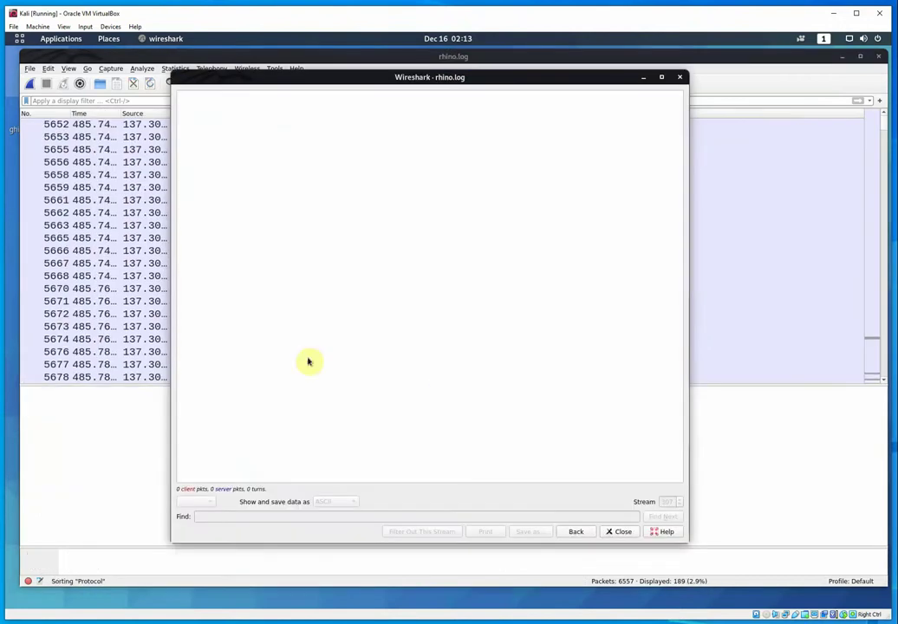
left_click(474, 504)
left_click(482, 578)
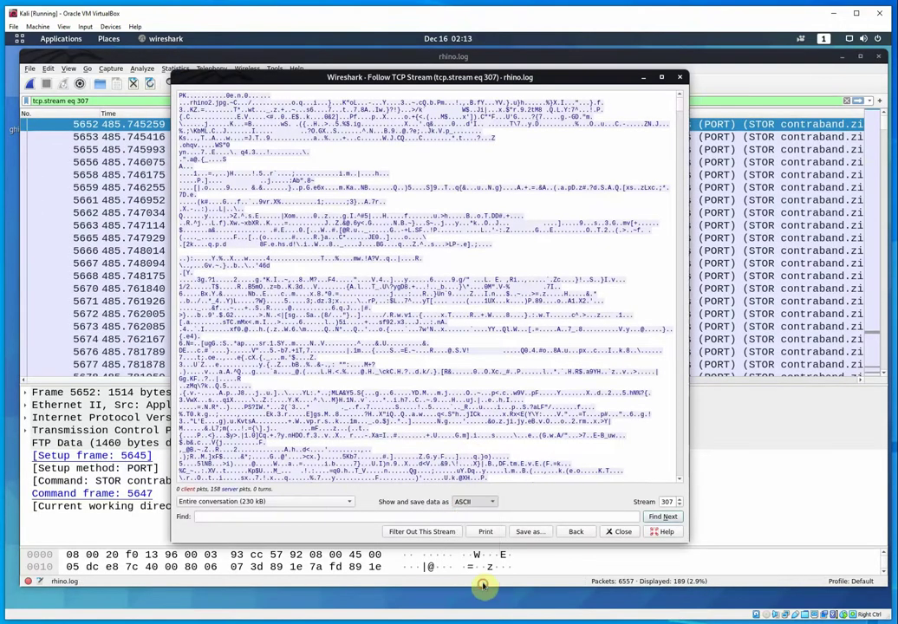
- Save the raw stream as contraband.zip in Documents and close the stream window
left_click(537, 534)
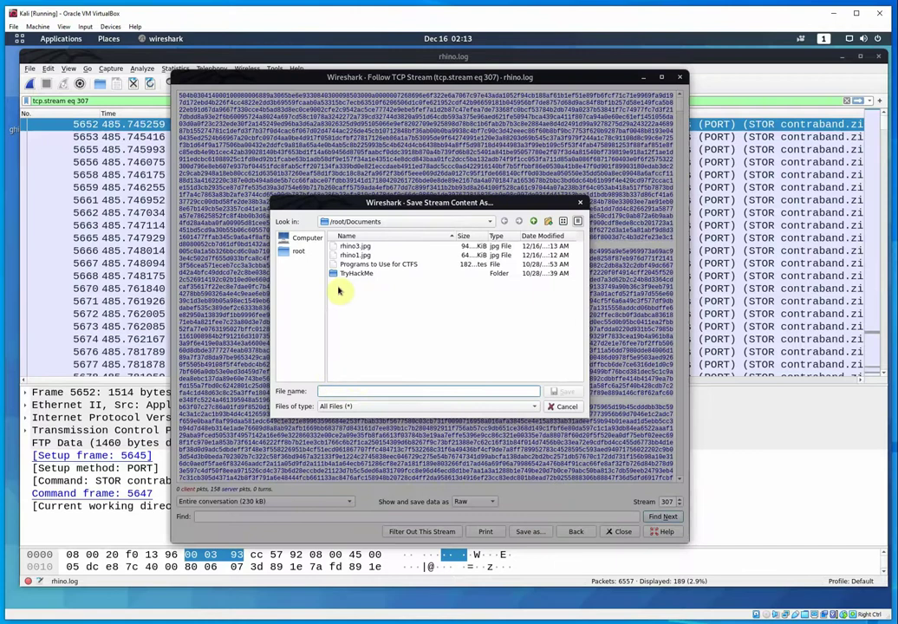
type("contraband.zi")
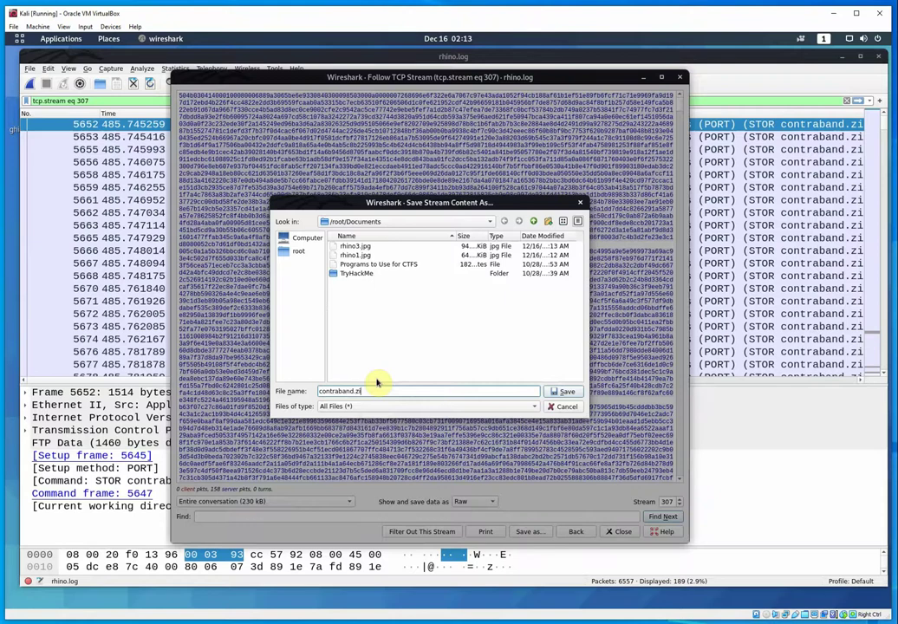
key("Return")
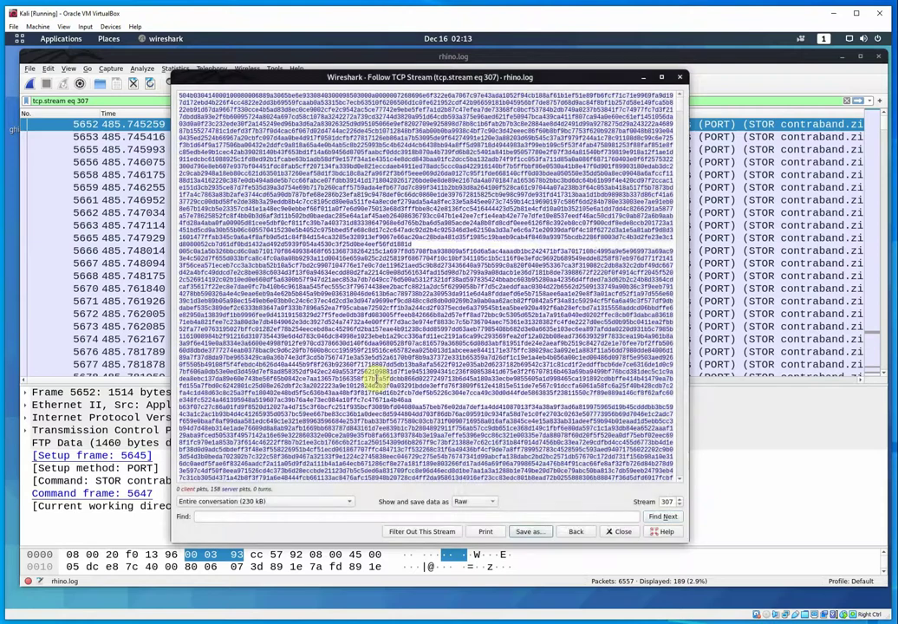
left_click(619, 532)
- Close Wireshark and open contraband.zip from Documents in Archive Manager
left_click(878, 56)
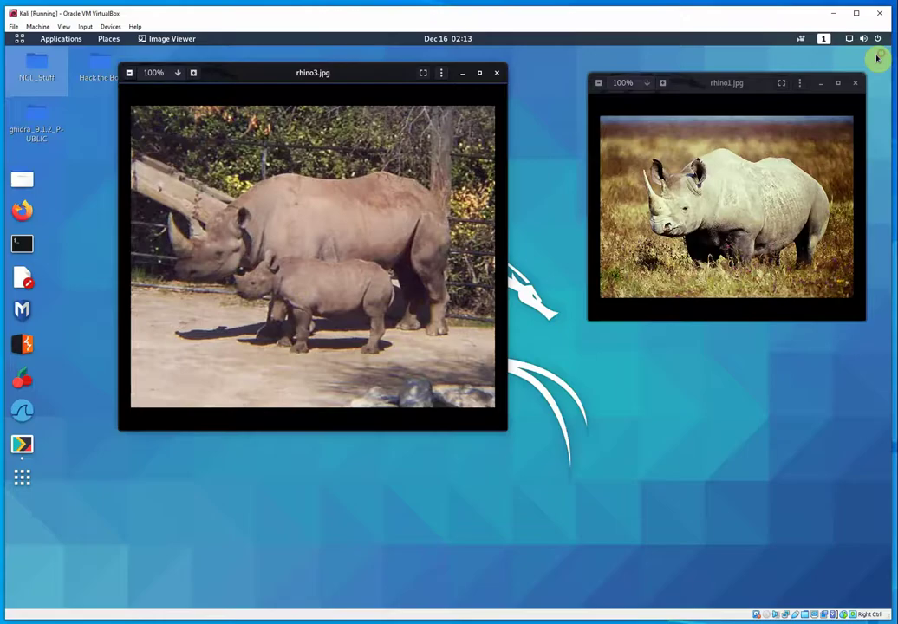
left_click(22, 179)
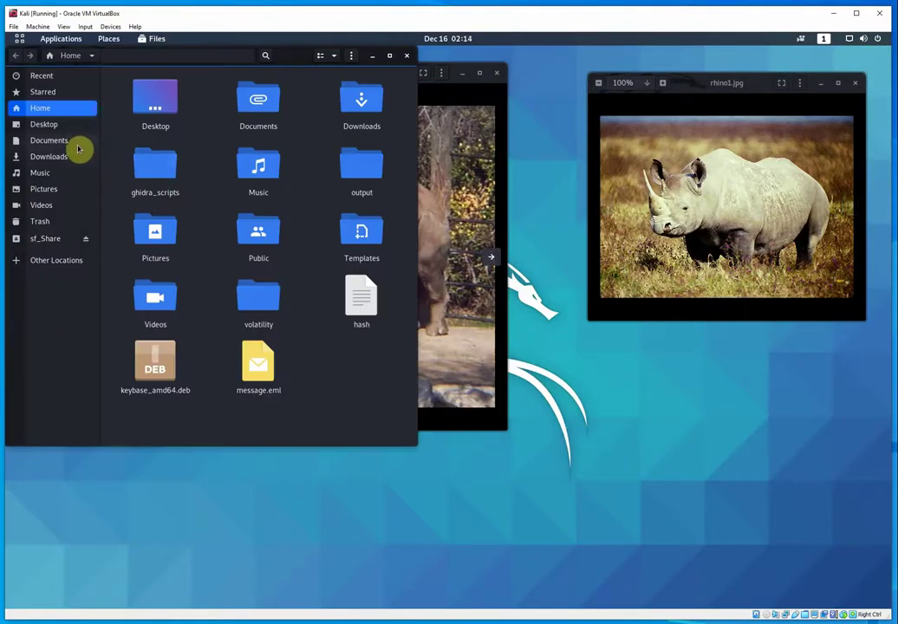
left_click(50, 140)
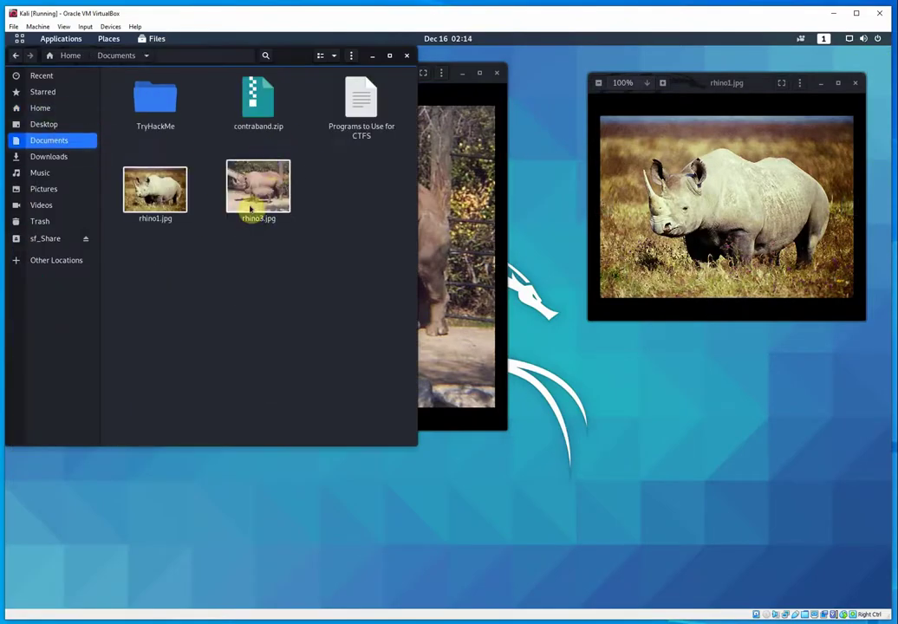
double_click(257, 98)
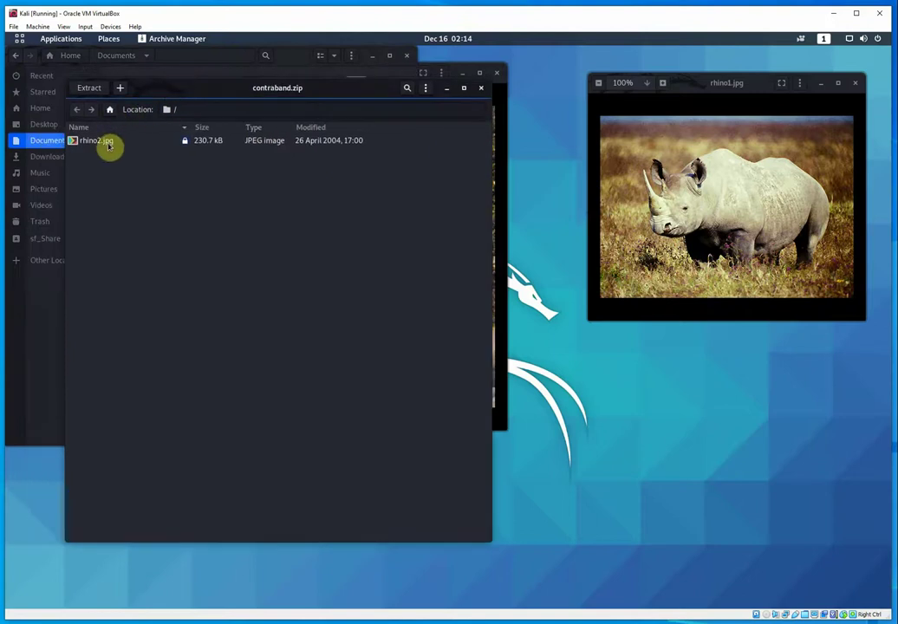
- Try opening rhino2.jpg, hit its password prompt, cancel, and close Archive Manager and Files
left_click(102, 145)
double_click(102, 145)
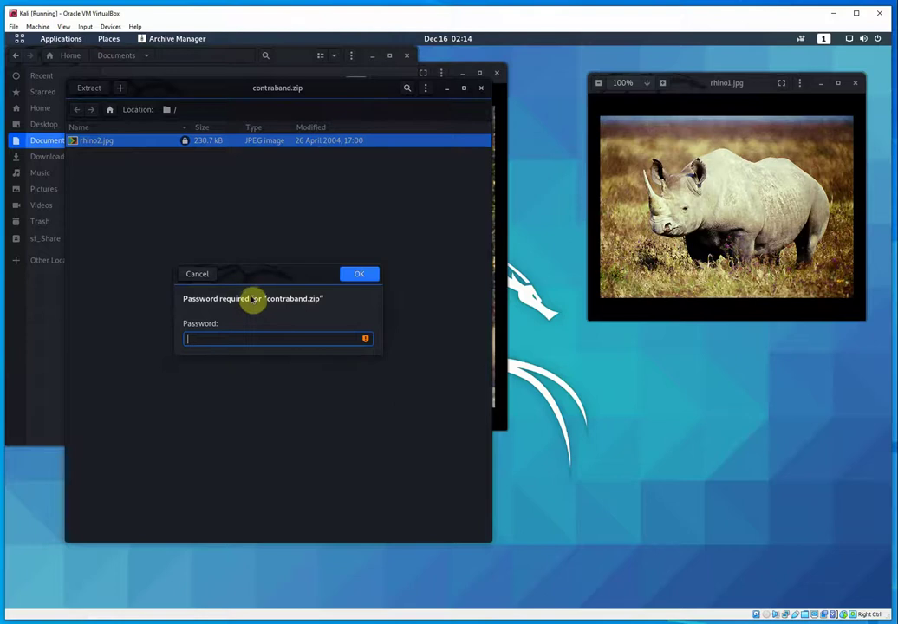
left_click(360, 276)
left_click(194, 274)
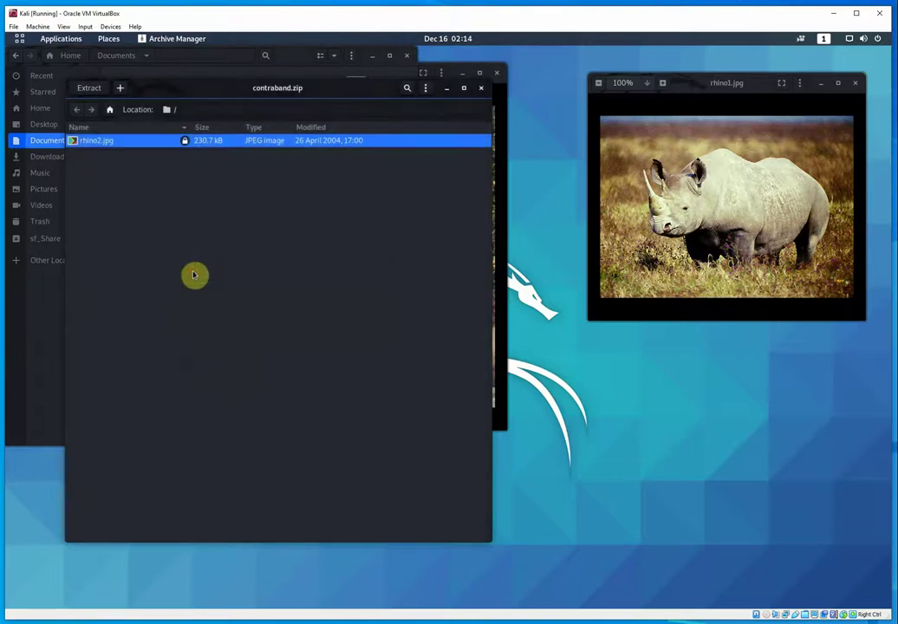
left_click(481, 88)
left_click(406, 55)
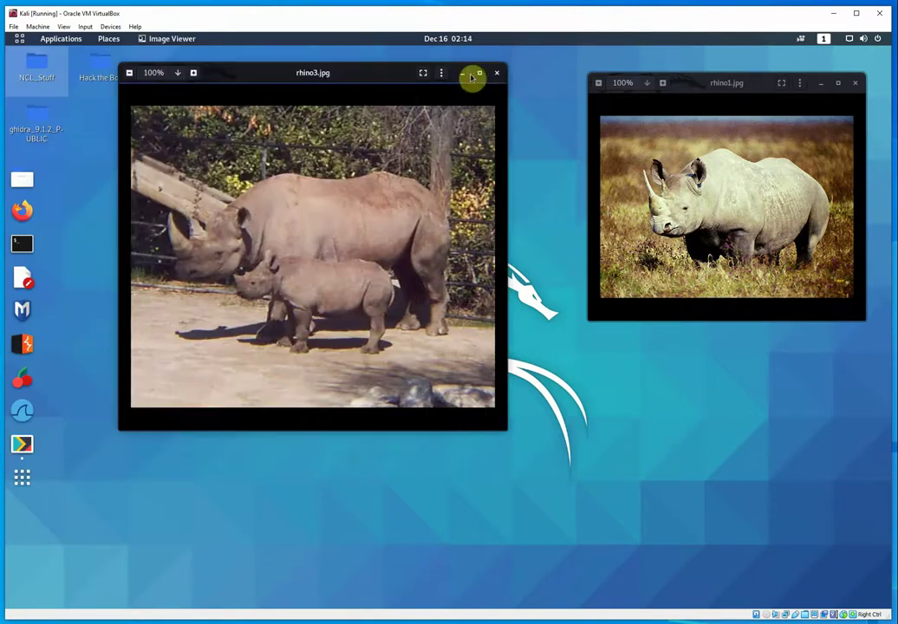
- Close the rhino3.jpg and rhino1.jpg image windows and launch a Terminal from the dock
left_click(499, 77)
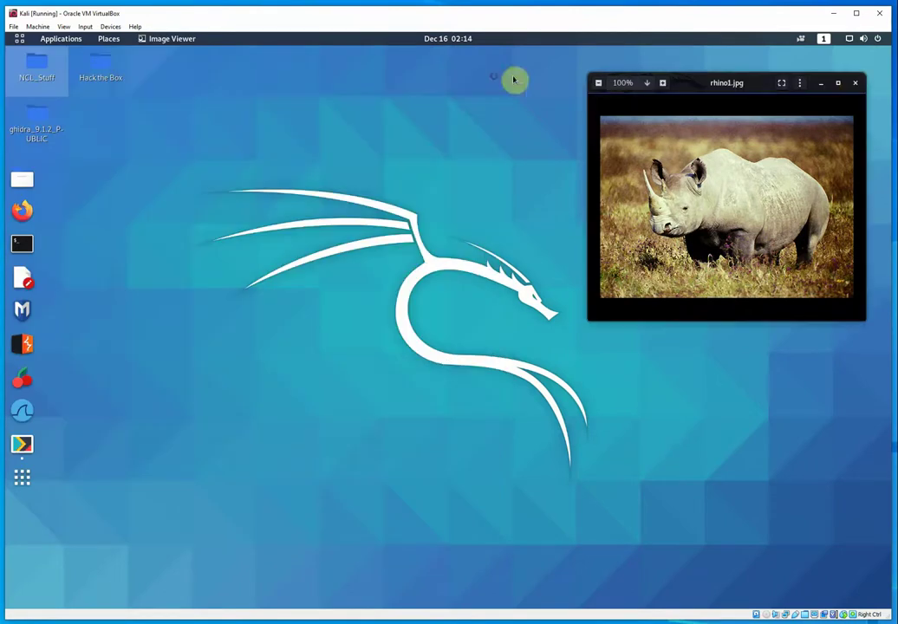
left_click(853, 84)
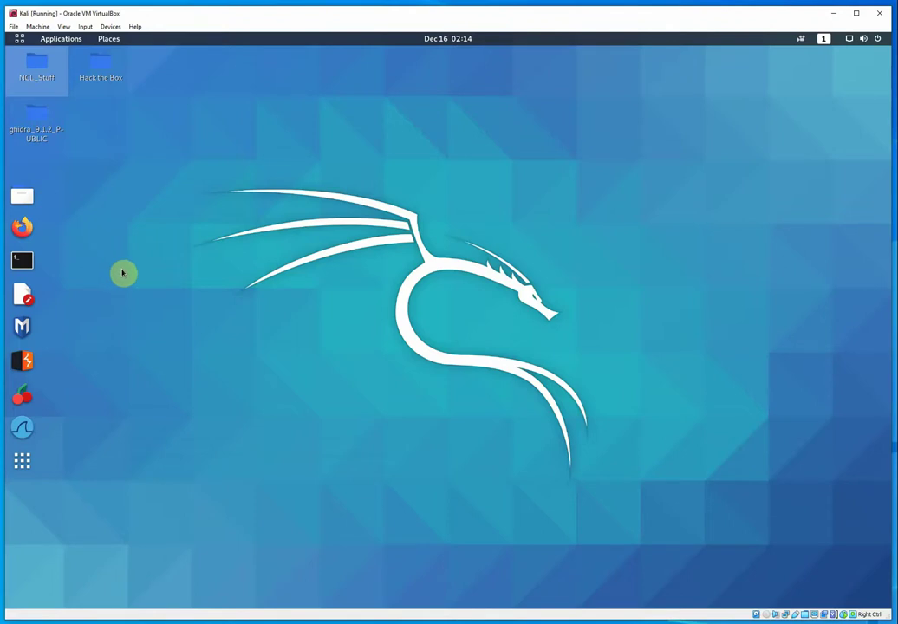
left_click(27, 261)
- Centre and enlarge the Terminal window, then begin typing the fcrackzip command at the root prompt
left_click_drag(224, 89, 281, 141)
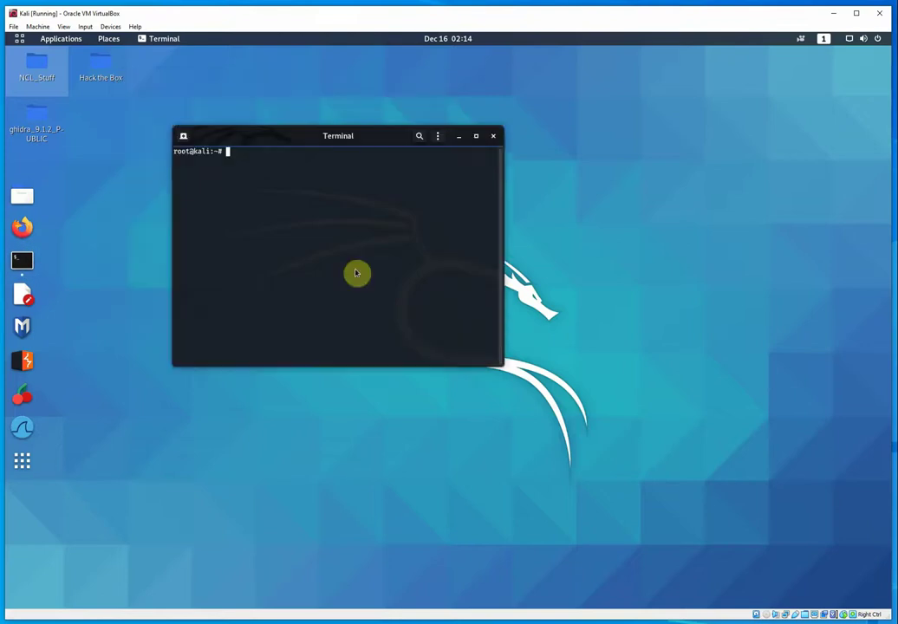
left_click_drag(494, 362, 568, 438)
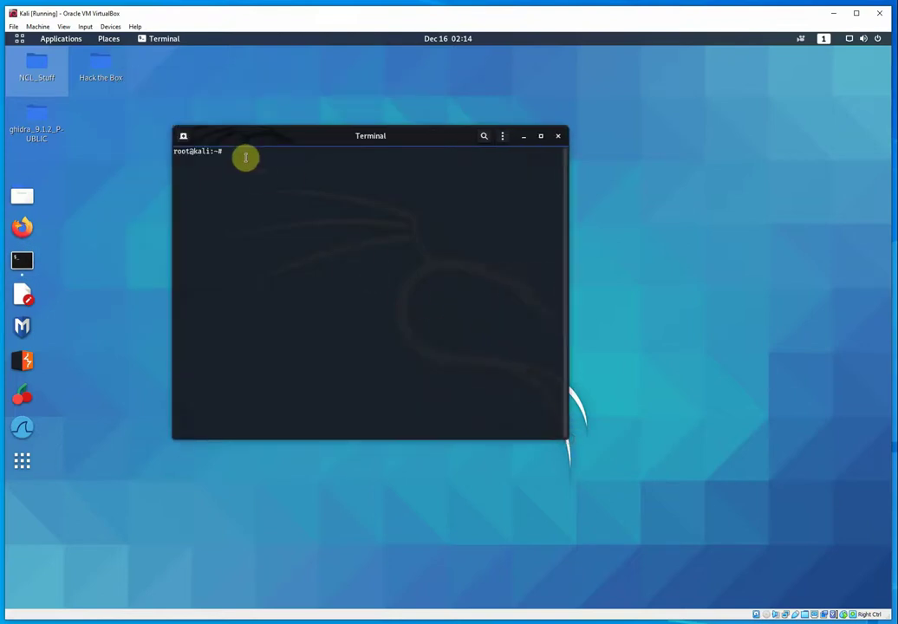
left_click_drag(241, 141, 306, 185)
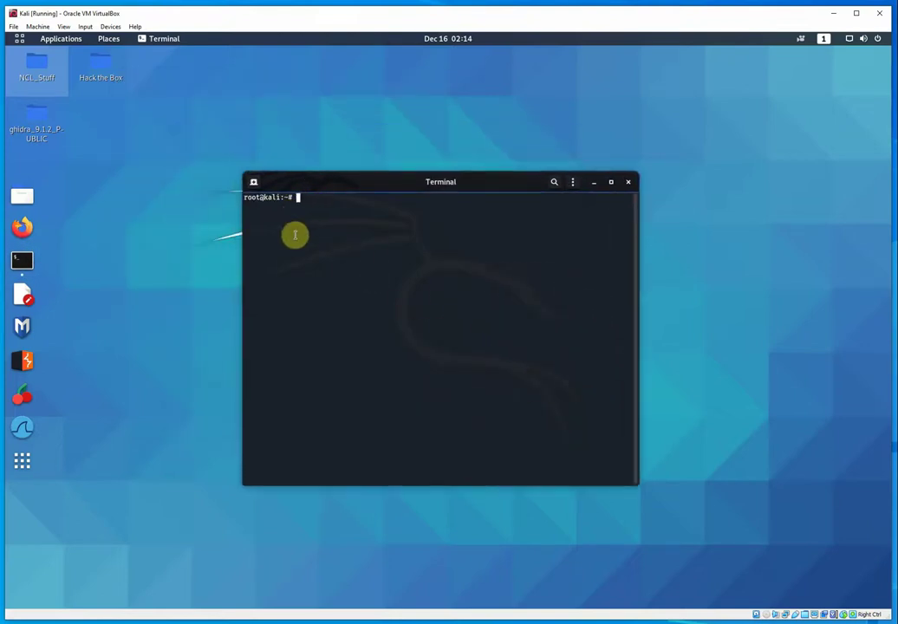
type("fr")
type("cra")
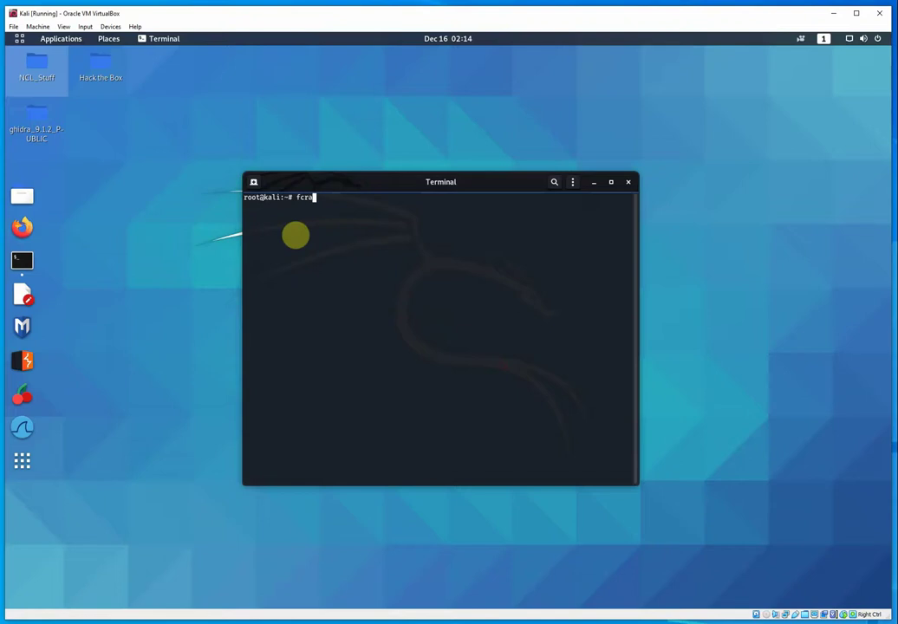
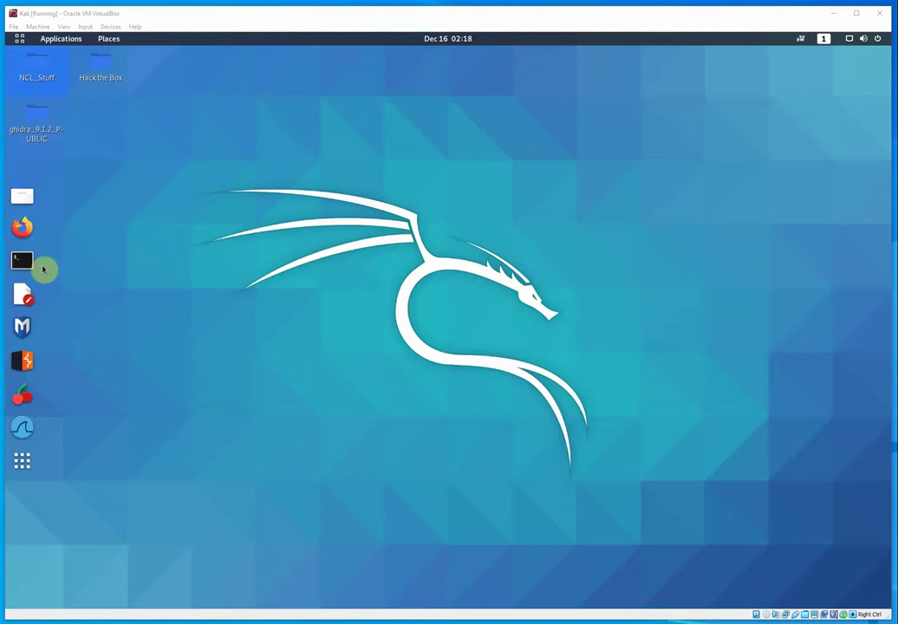
- Launch a Terminal from the left dock and move its window toward the desktop centre
left_click(22, 260)
left_click_drag(226, 83, 305, 109)
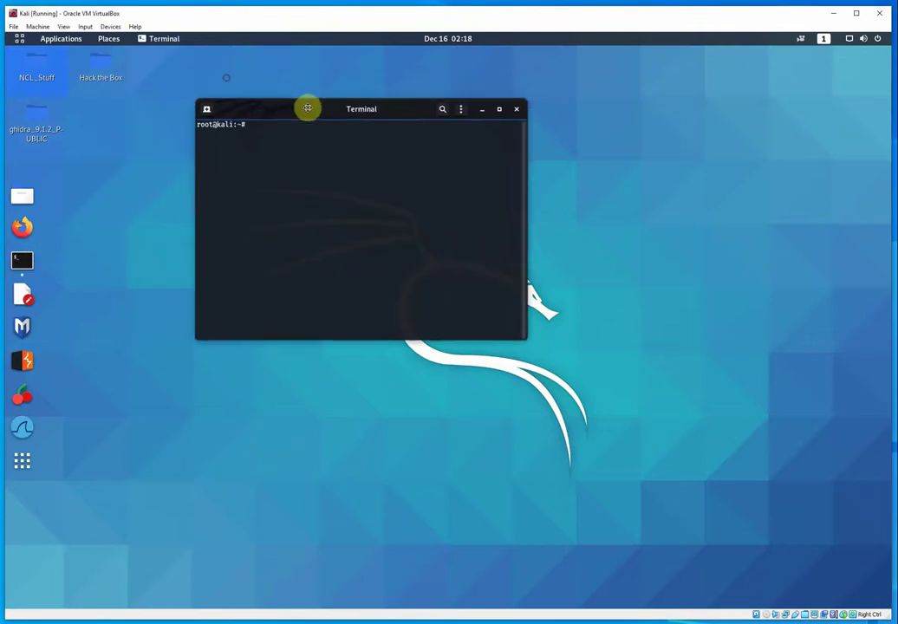
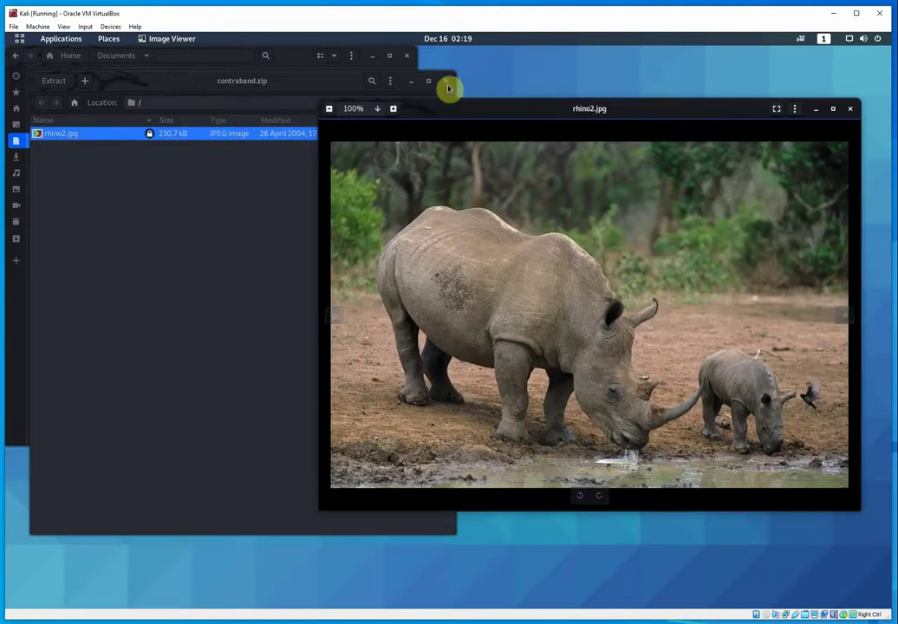
- Bring the contraband.zip archive window forward and close it, leaving only Image Viewer
left_click(280, 90)
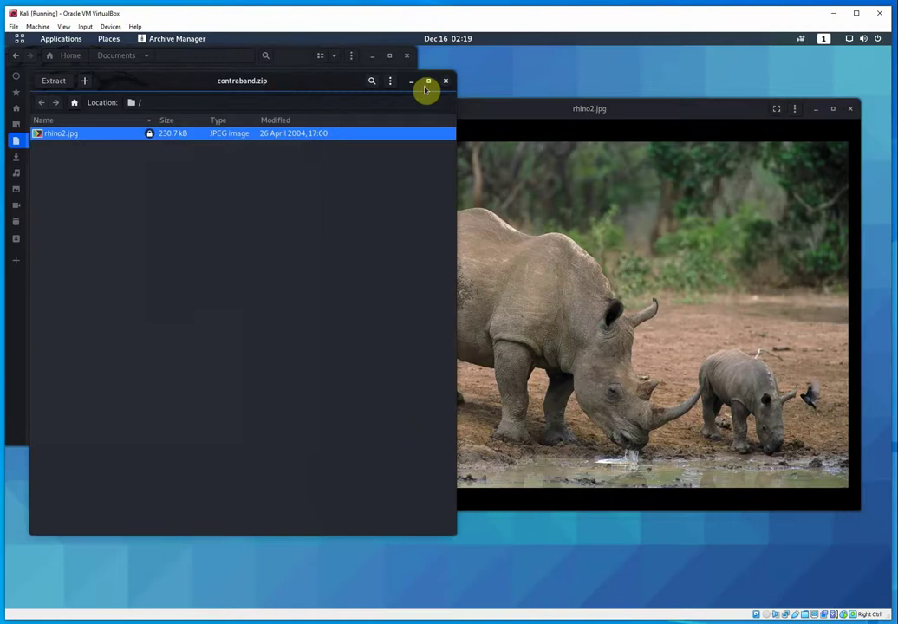
left_click(445, 83)
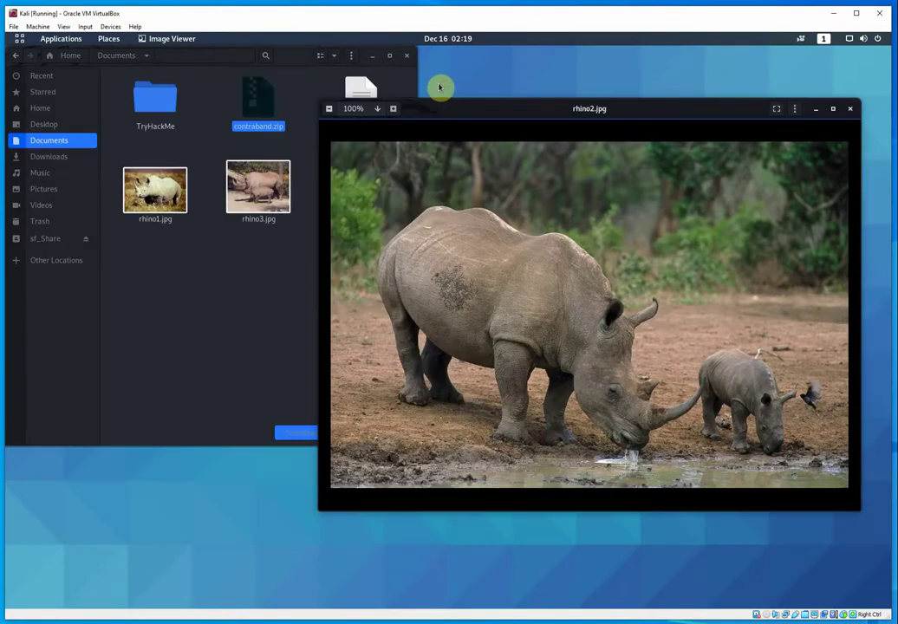
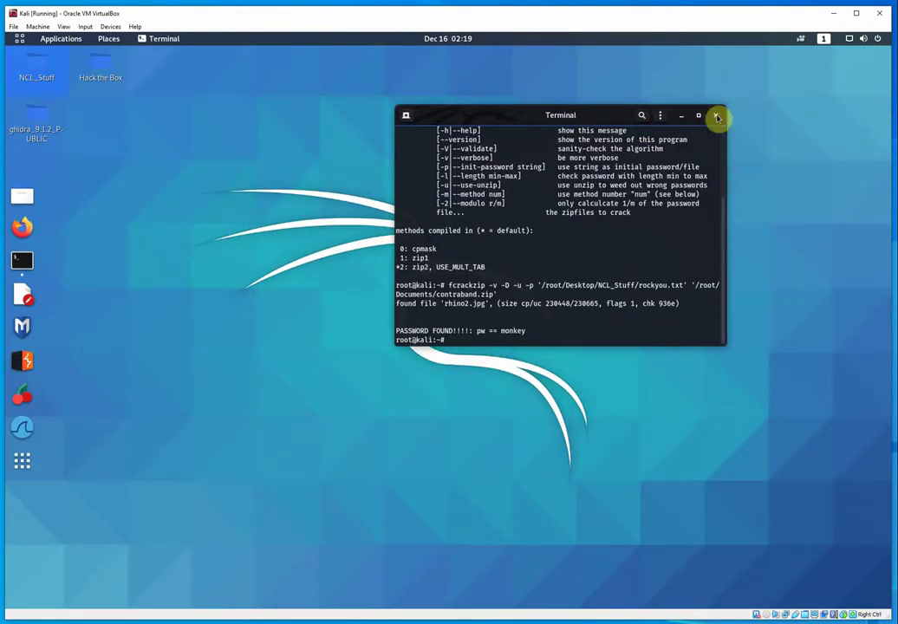
- Close the terminal and open contraband.zip from the Documents folder in Files
left_click(717, 118)
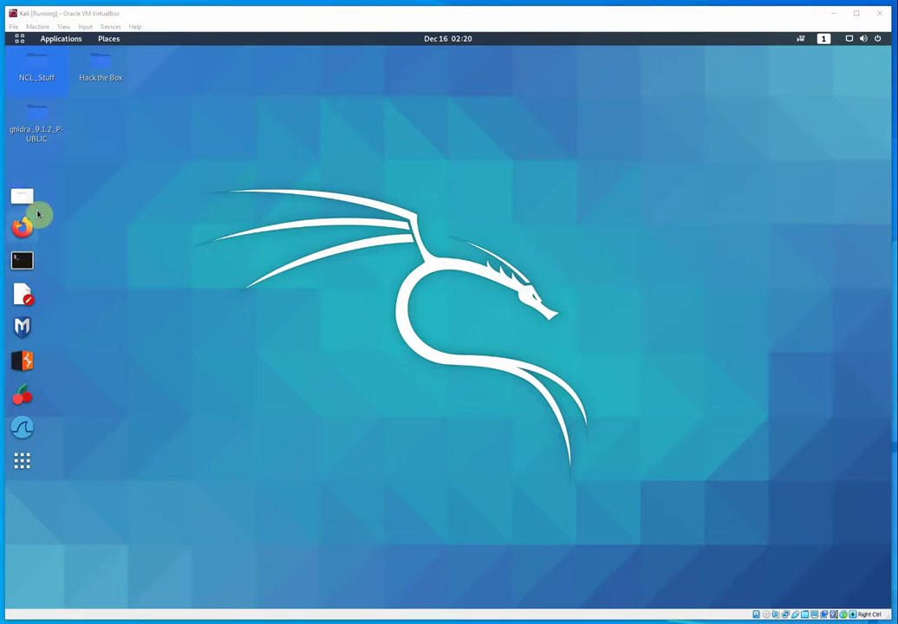
left_click(21, 196)
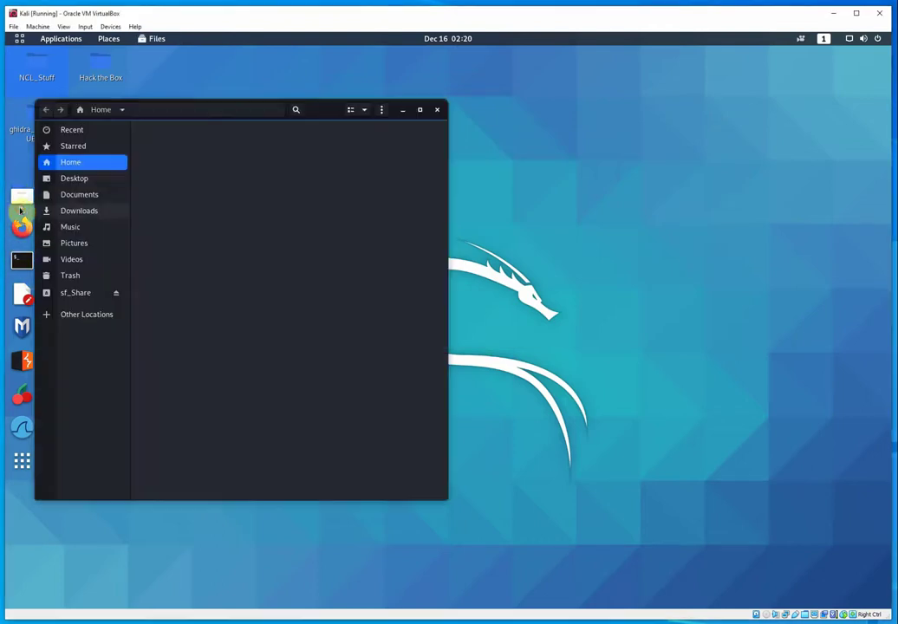
left_click(80, 196)
double_click(287, 152)
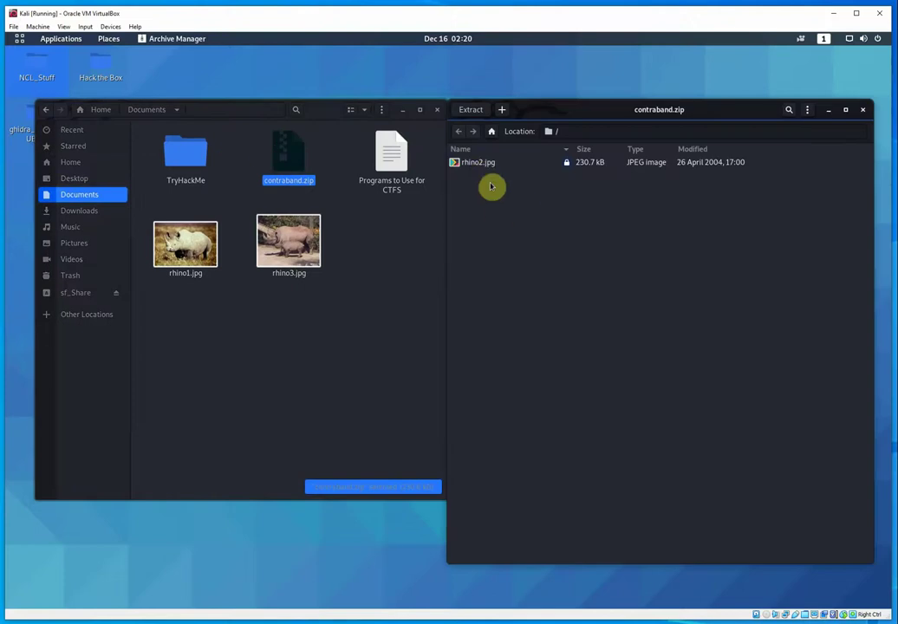
- Extract rhino2.jpg from contraband.zip into Documents, confirming the cracked password
left_click(473, 164)
left_click_drag(463, 167, 387, 269)
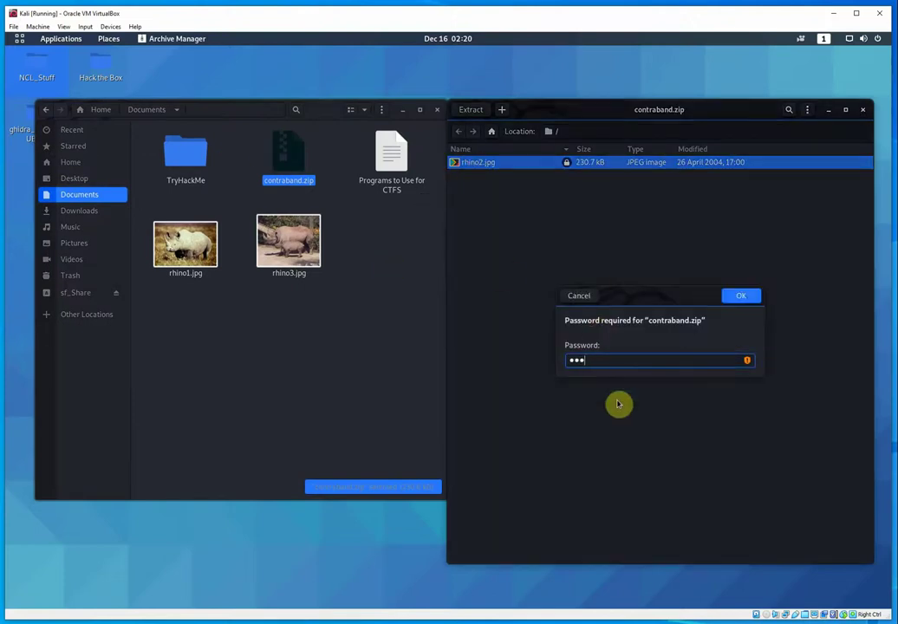
key("Return")
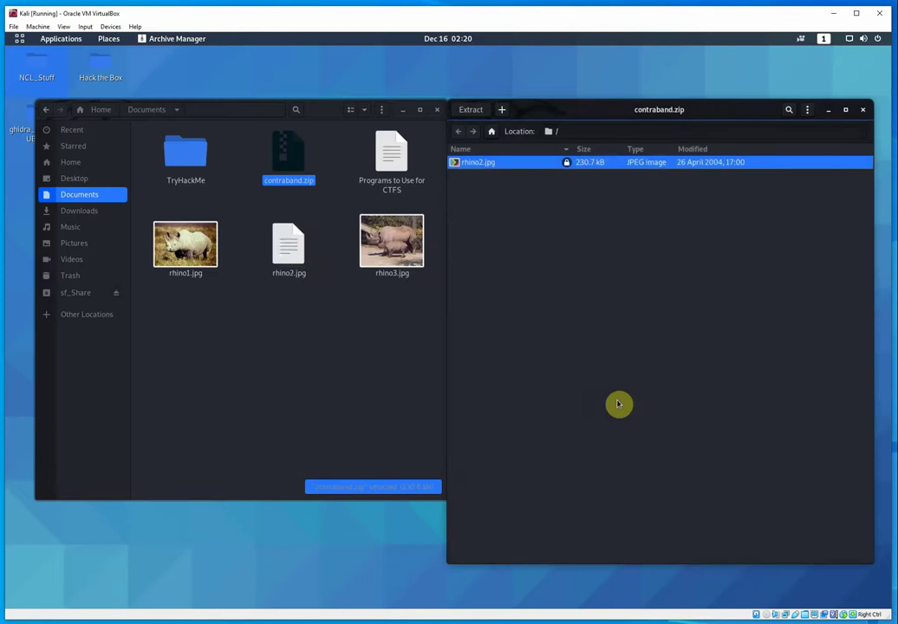
- Select rhino1, rhino2 and rhino3 in Documents, then close the archive and Files windows
left_click(290, 336)
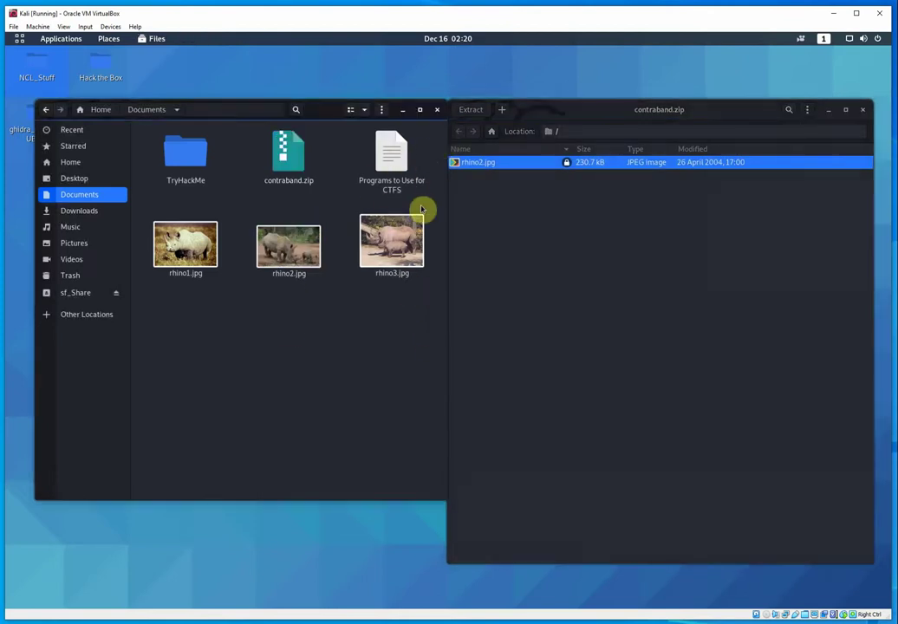
left_click_drag(425, 210, 146, 274)
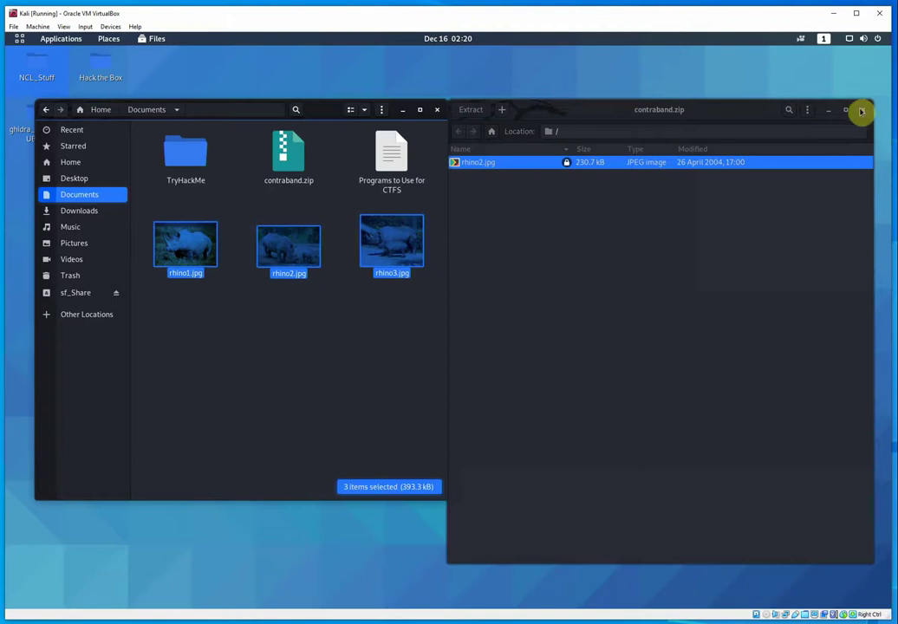
left_click(865, 110)
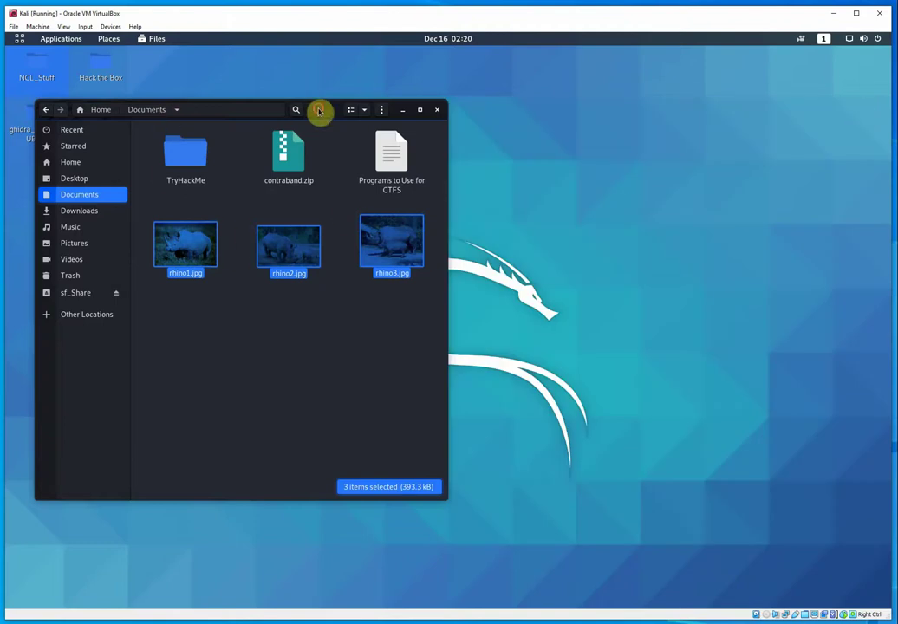
mouse_move(334, 112)
left_mouse_down()
mouse_move(408, 93)
mouse_move(334, 107)
left_mouse_up()
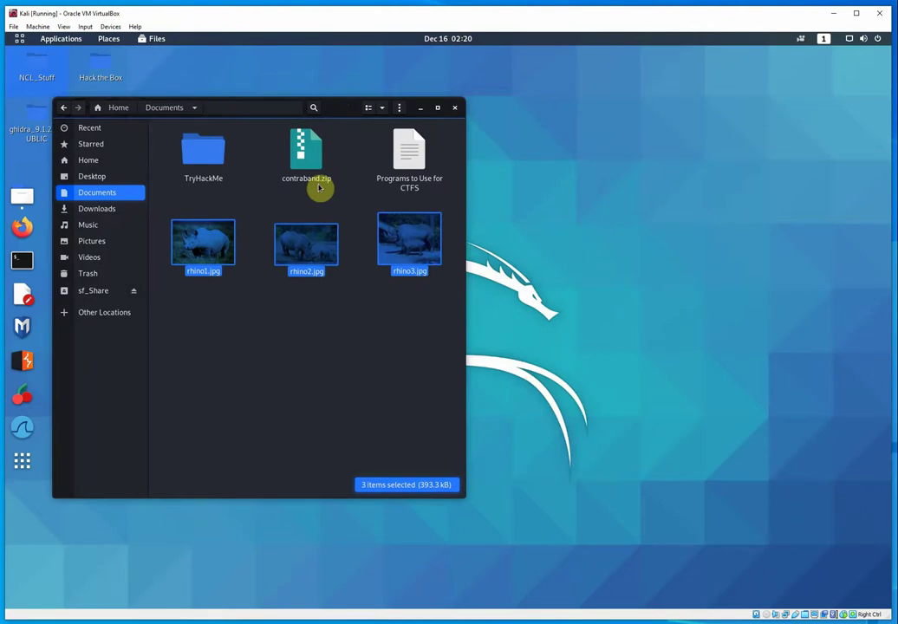
left_click(454, 107)
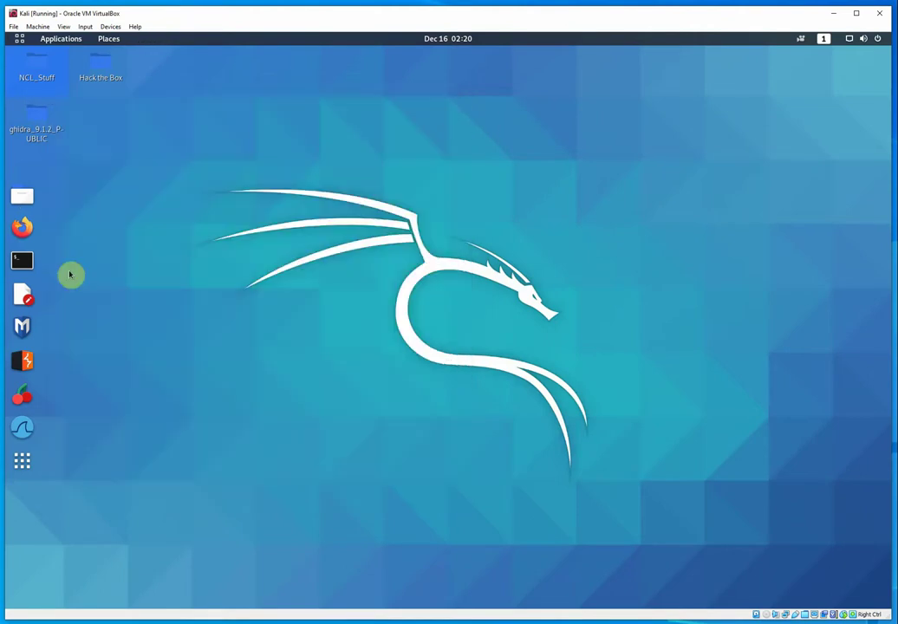
- Launch Wireshark, open the recent rhino2.log capture and sort packets by protocol
left_click(24, 425)
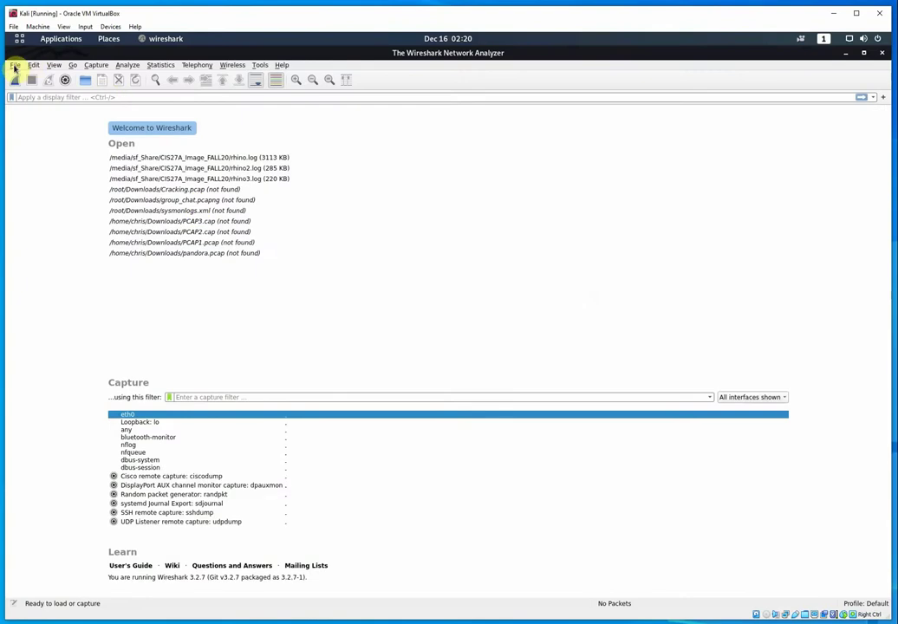
left_click(15, 66)
mouse_move(130, 87)
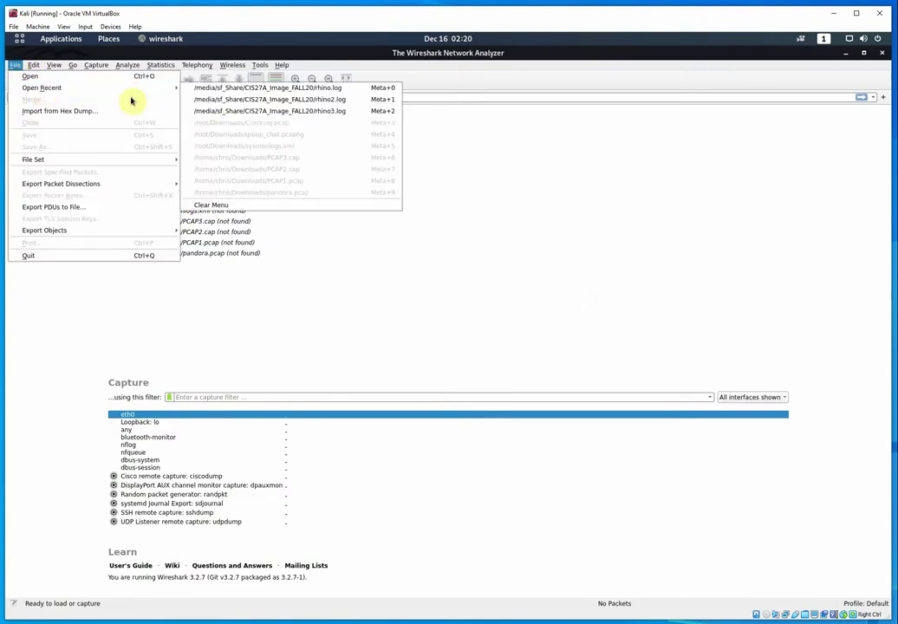
left_click(228, 99)
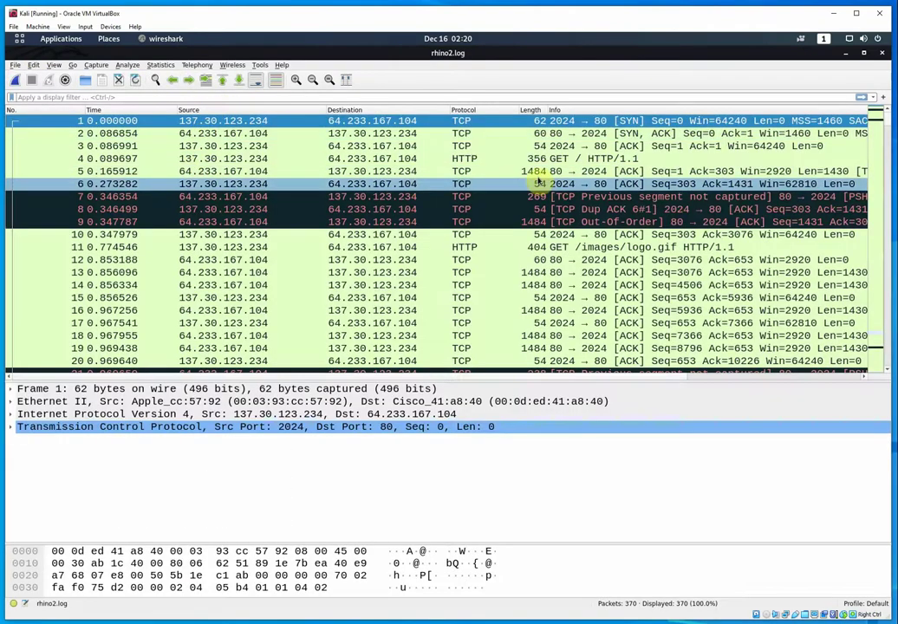
left_click(463, 110)
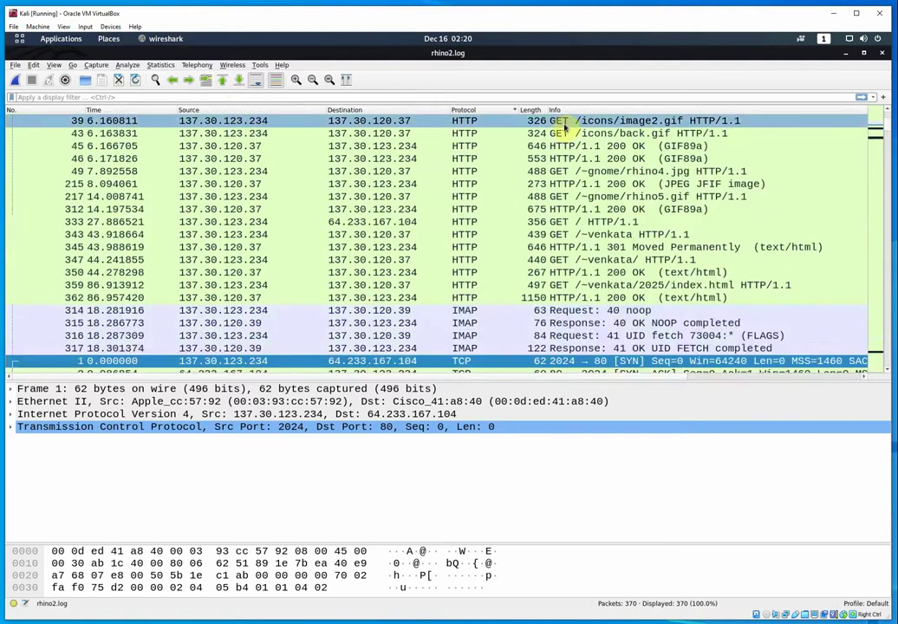
scroll(559, 148, "up", 3)
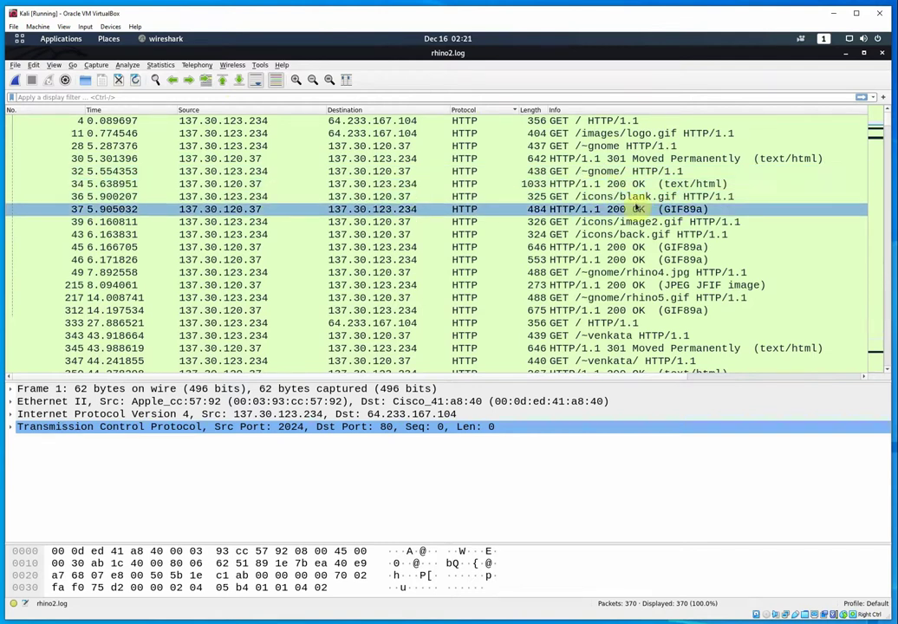
- Inspect the rhino4.jpg GET with its JPEG reply and the rhino5.gif GET with its GIF reply
left_click(625, 275)
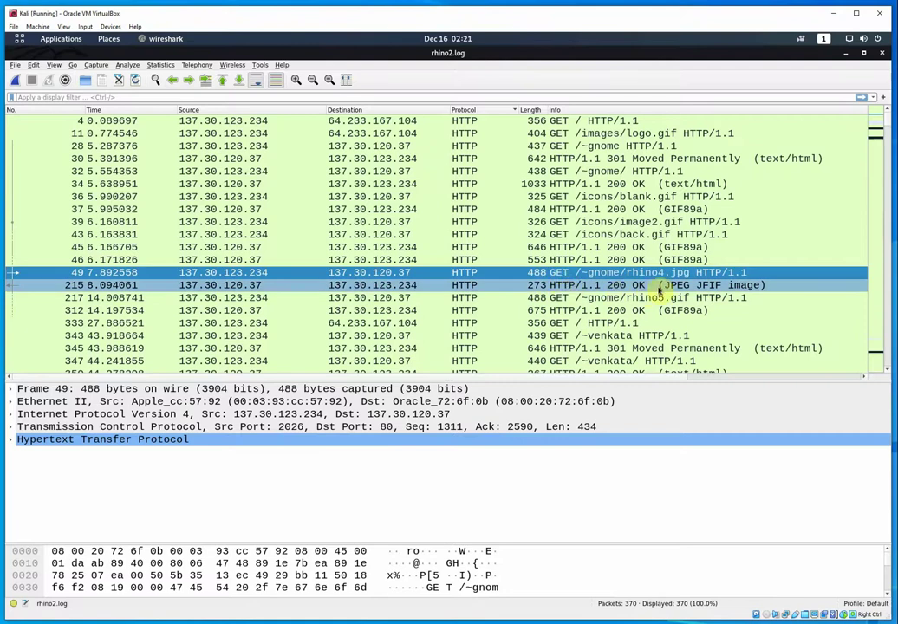
left_click(672, 286)
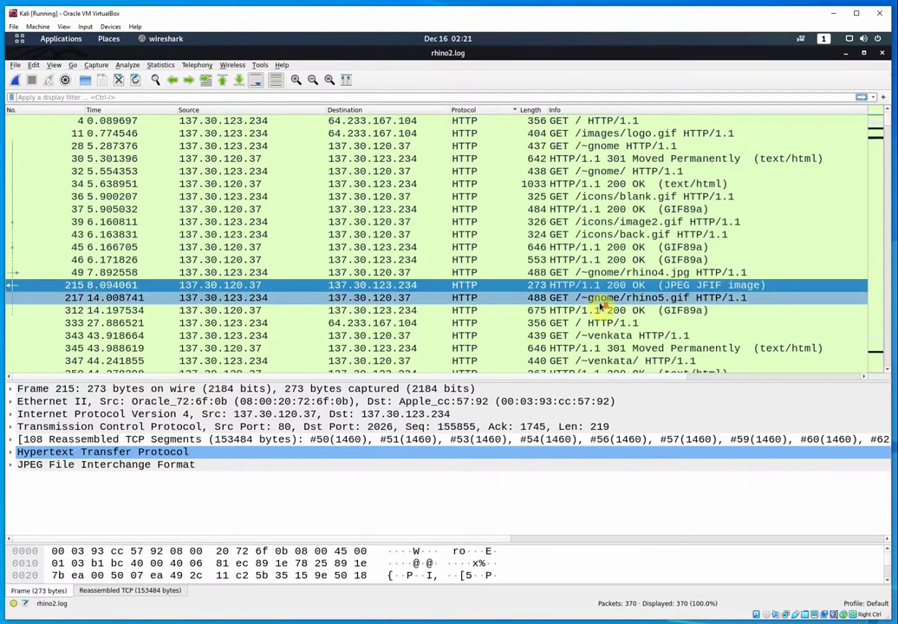
scroll(599, 306, "down", 1)
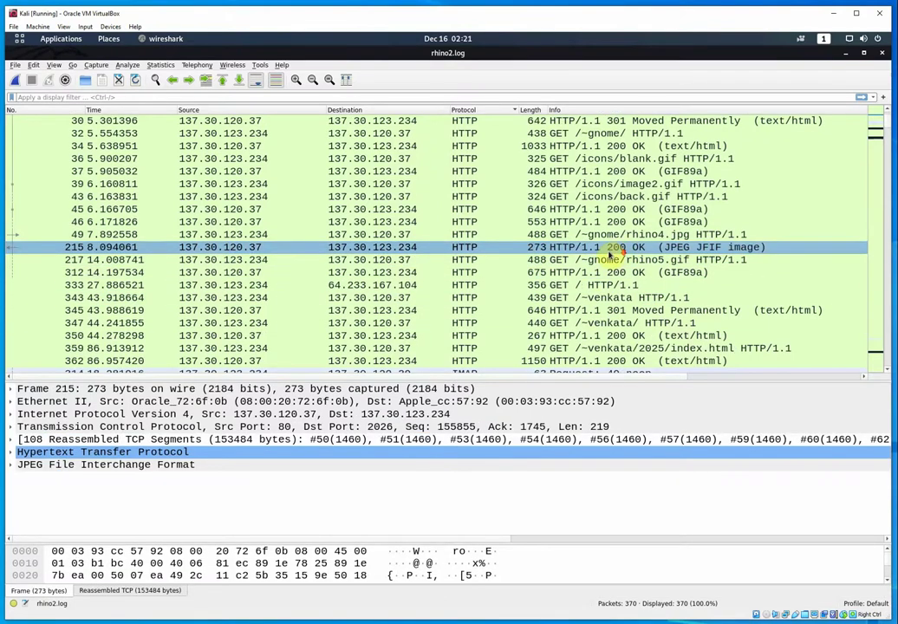
scroll(548, 212, "down", 2)
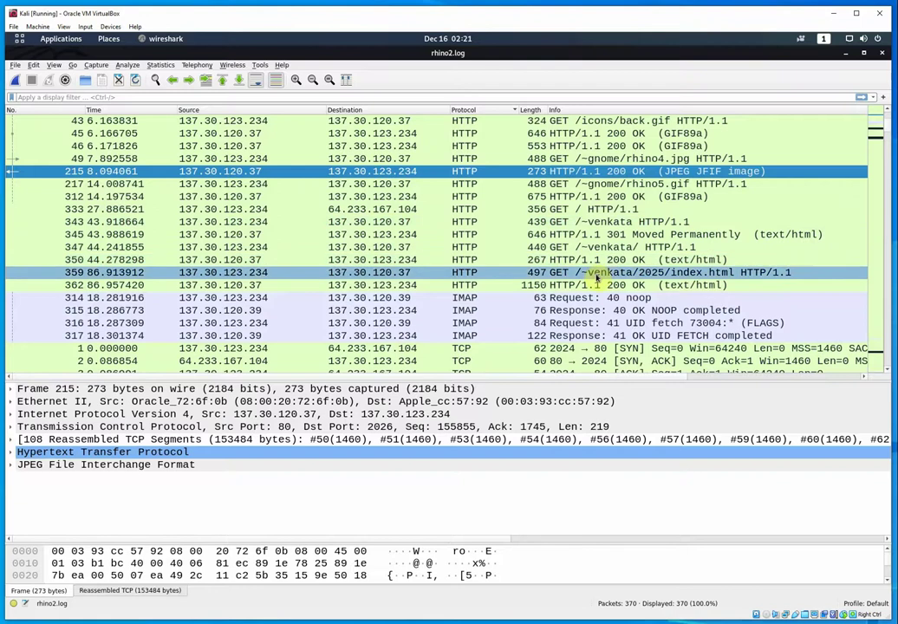
left_click(633, 196)
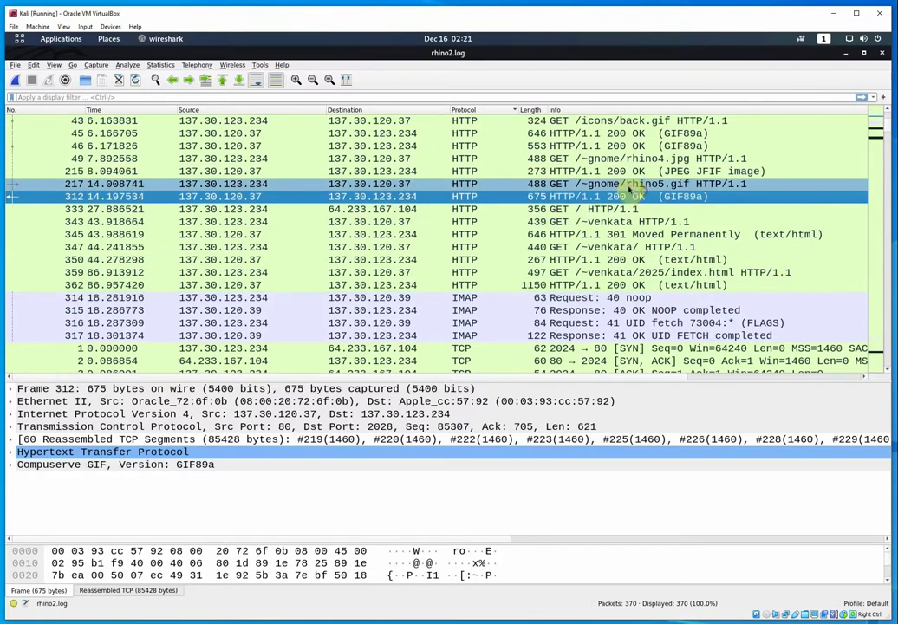
left_click(605, 186)
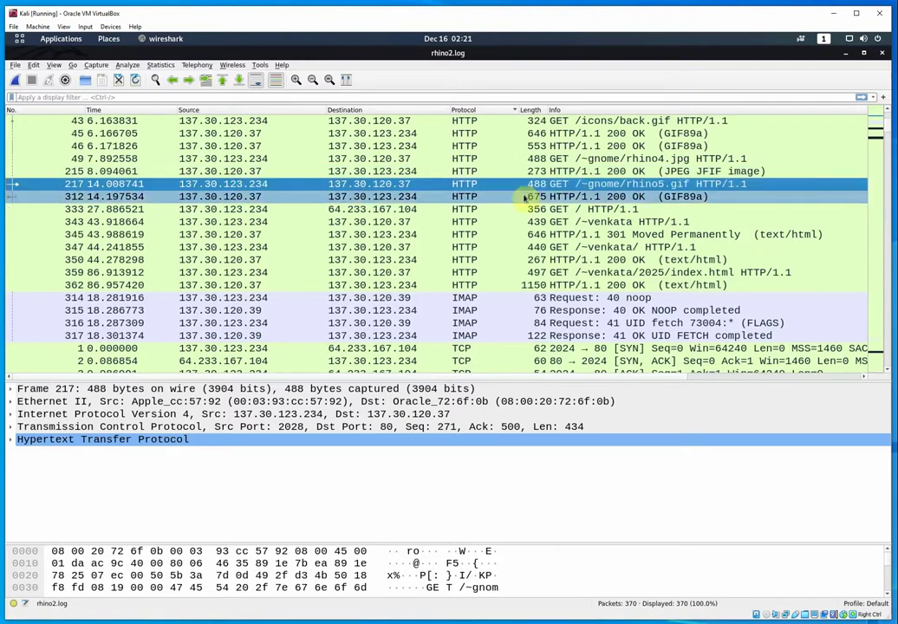
left_click(15, 66)
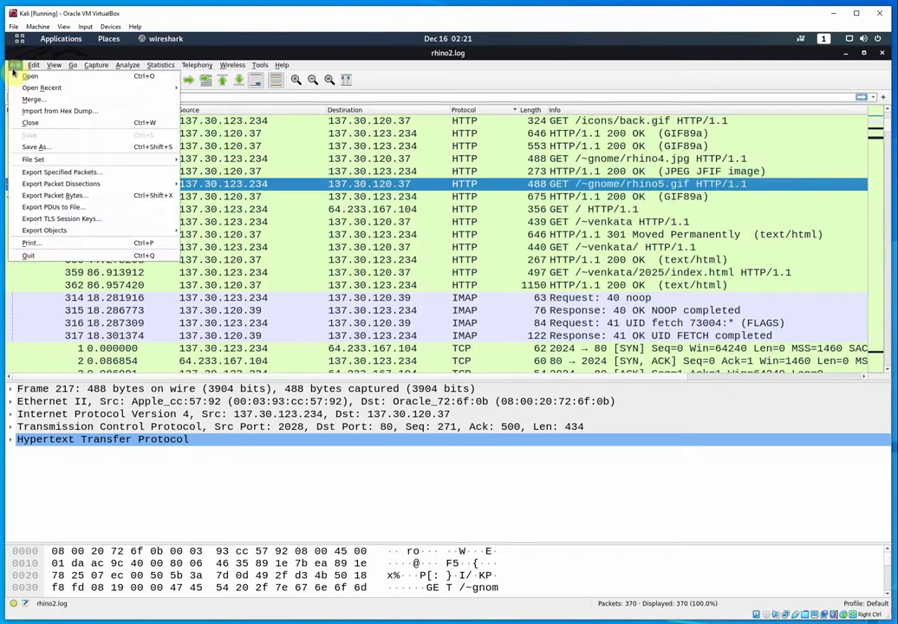
- Export the rhino4.jpg HTTP object from packet 215 into /root/Documents
mouse_move(52, 229)
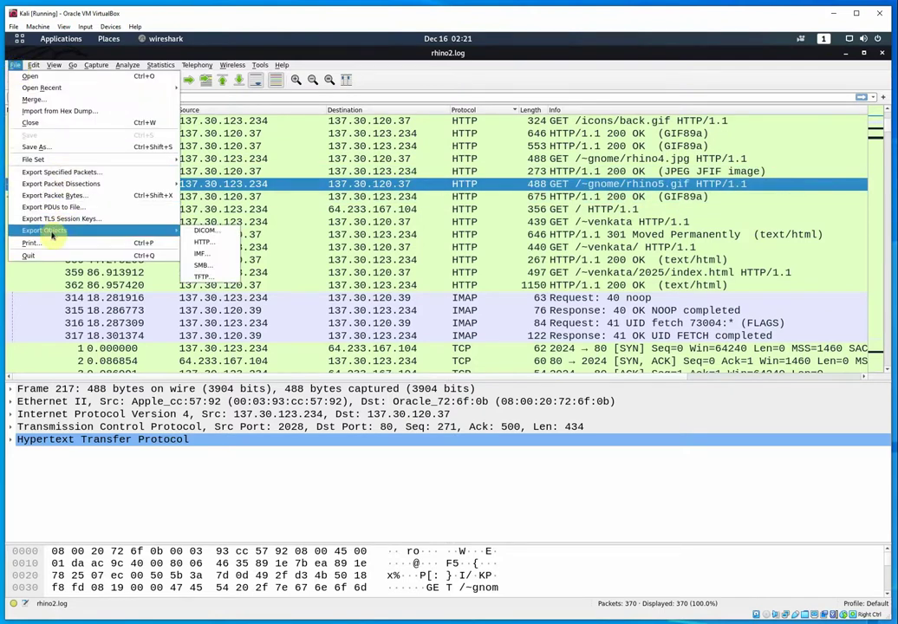
left_click(202, 245)
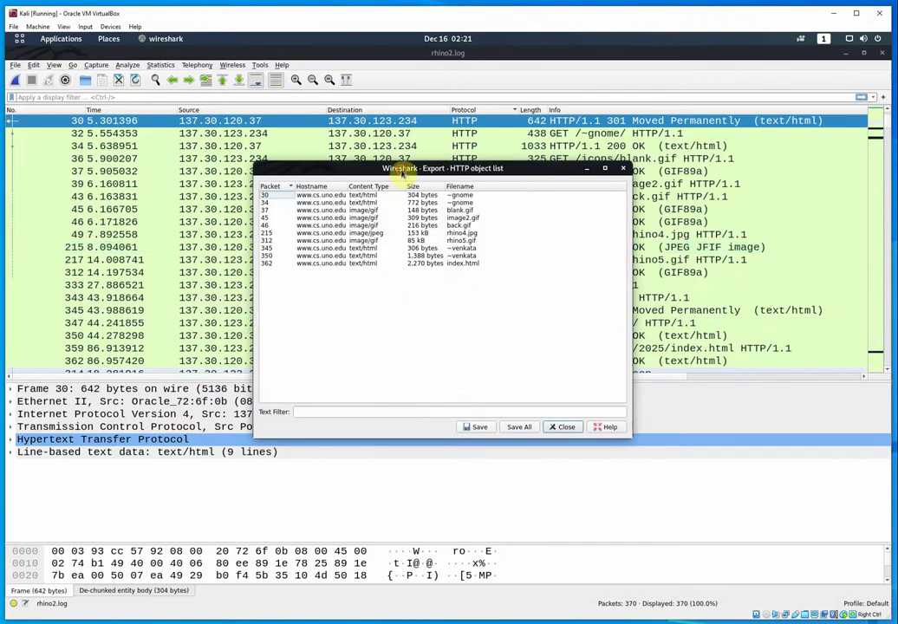
left_click_drag(401, 173, 405, 170)
left_click(349, 230)
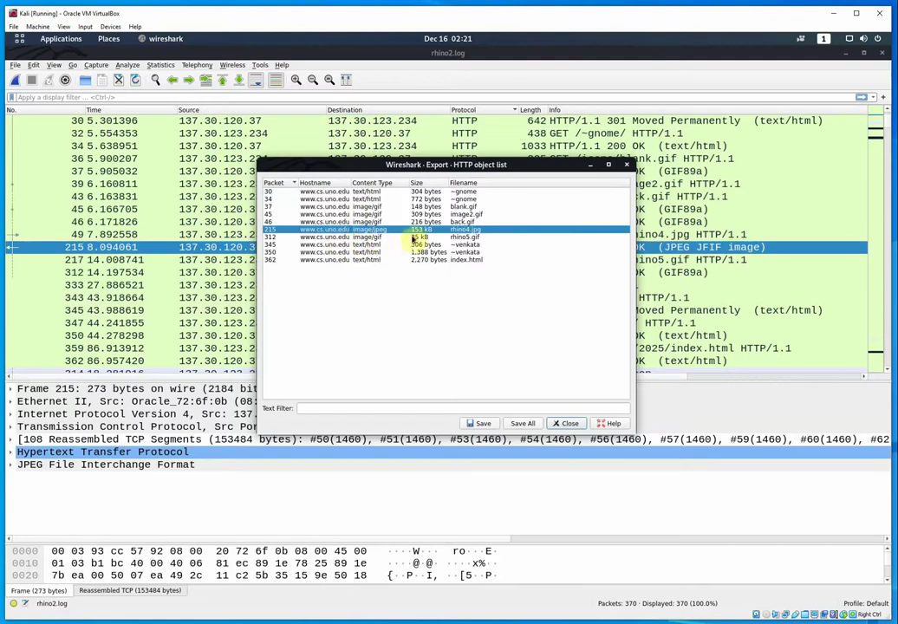
left_click(447, 237)
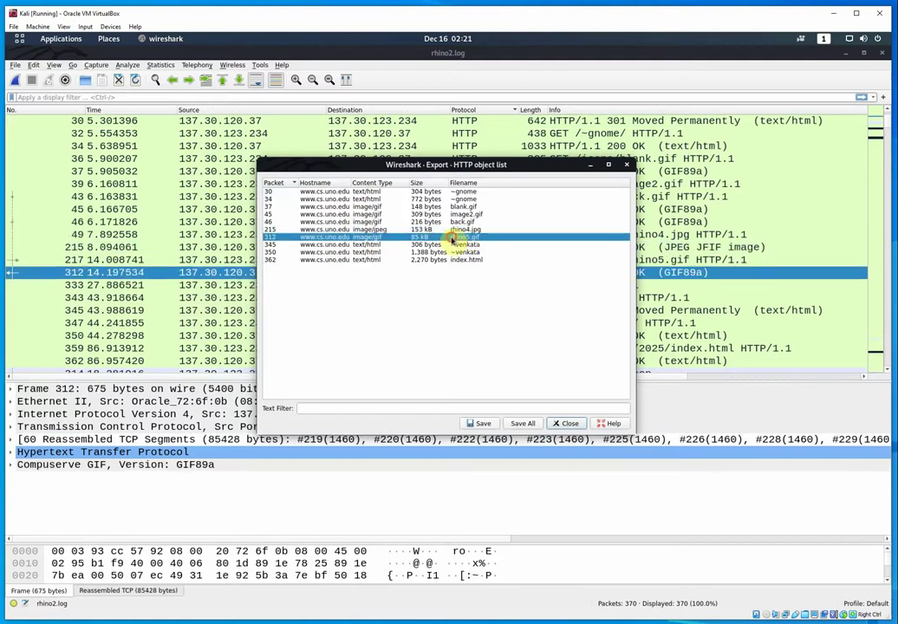
left_click(446, 230)
left_click(482, 425)
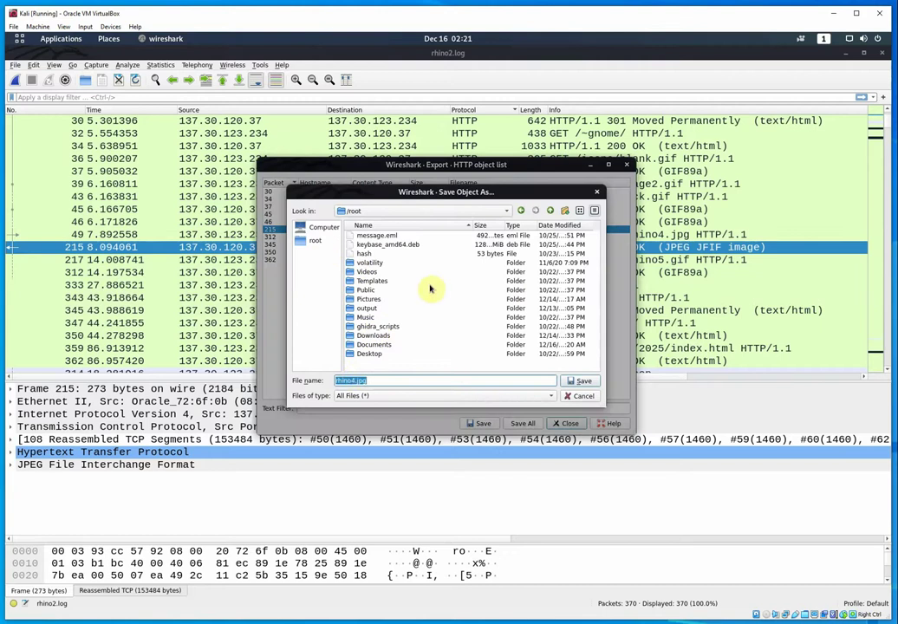
double_click(376, 336)
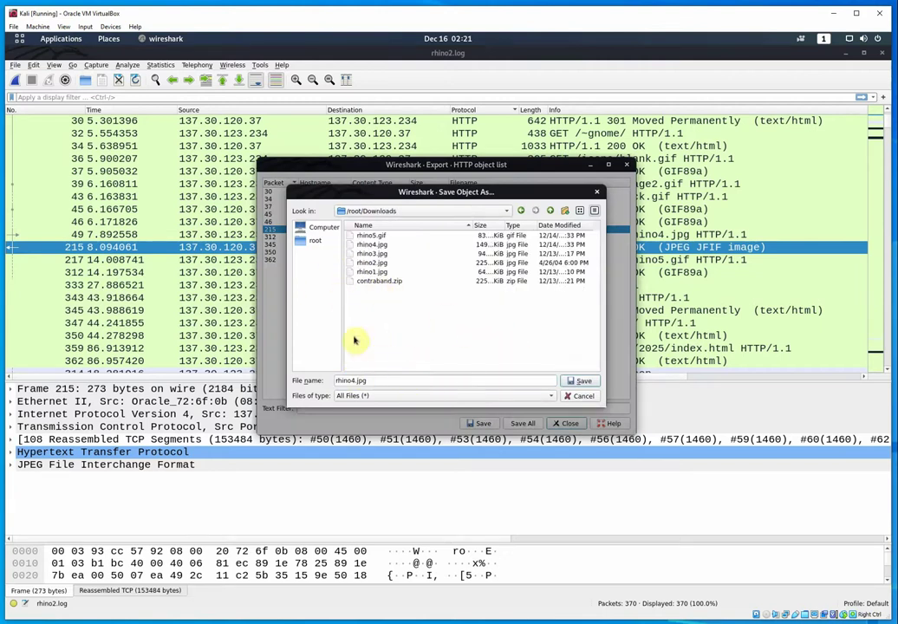
left_click(506, 211)
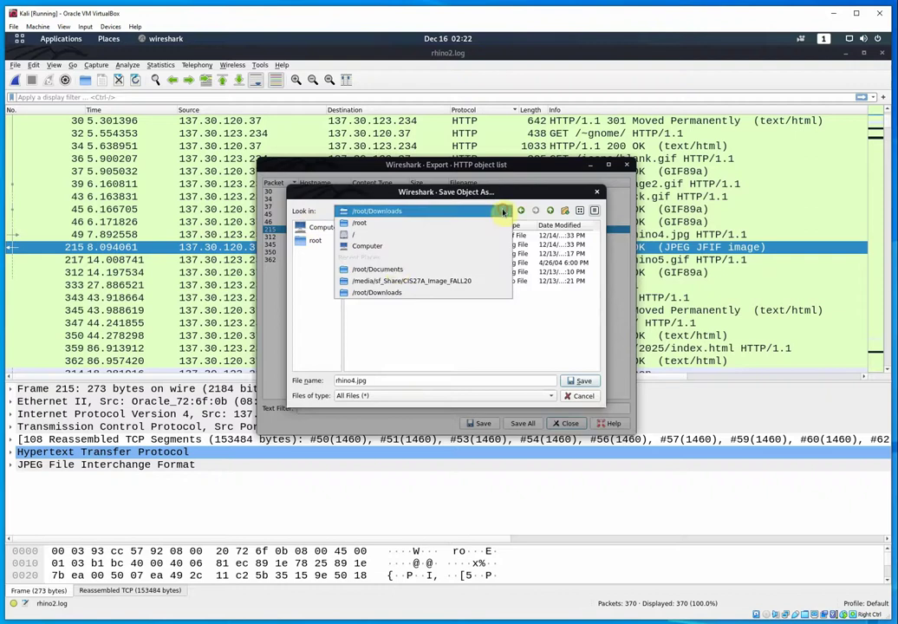
left_click(397, 267)
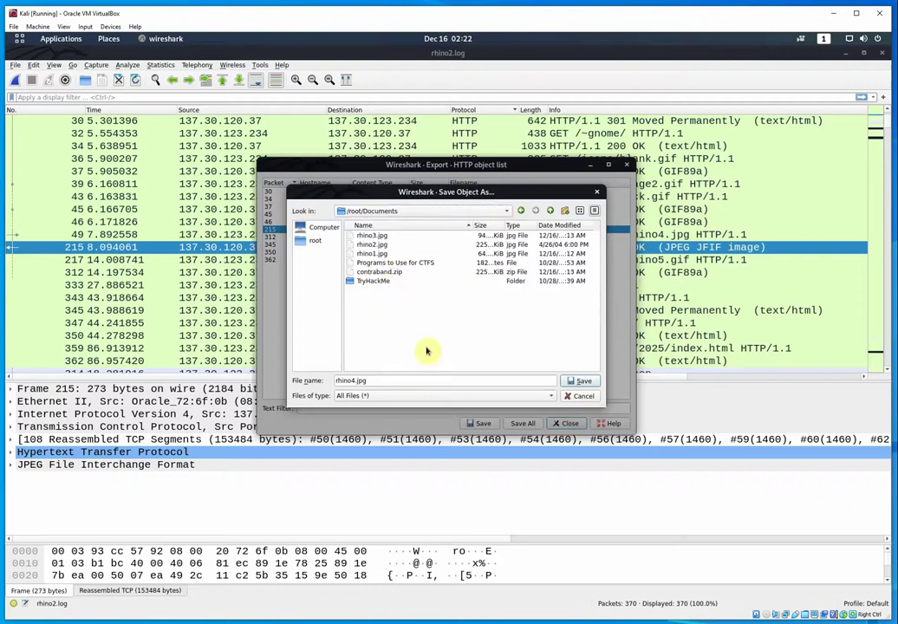
left_click(578, 382)
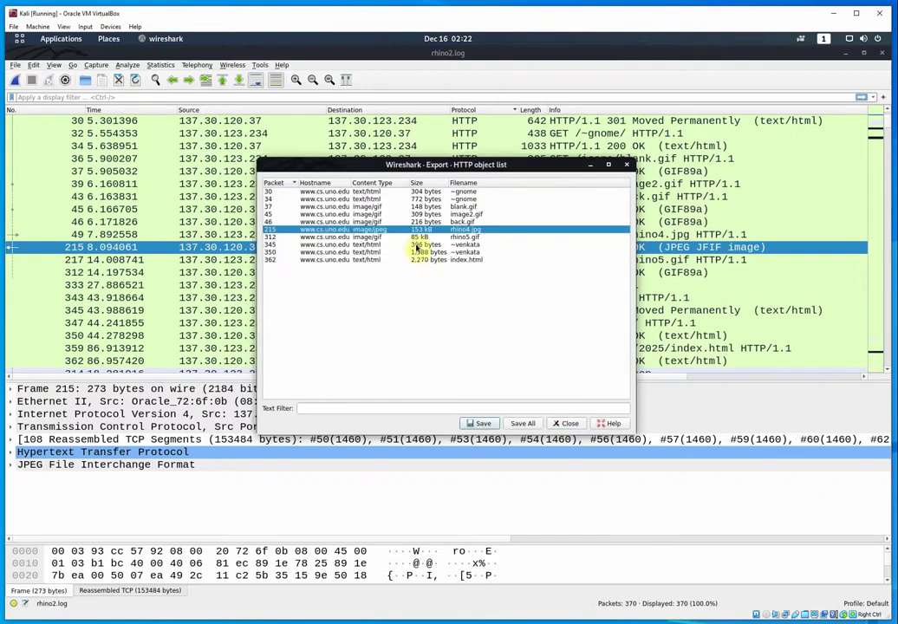
- Save the rhino5.gif HTTP object into /root and close the object list
left_click(422, 237)
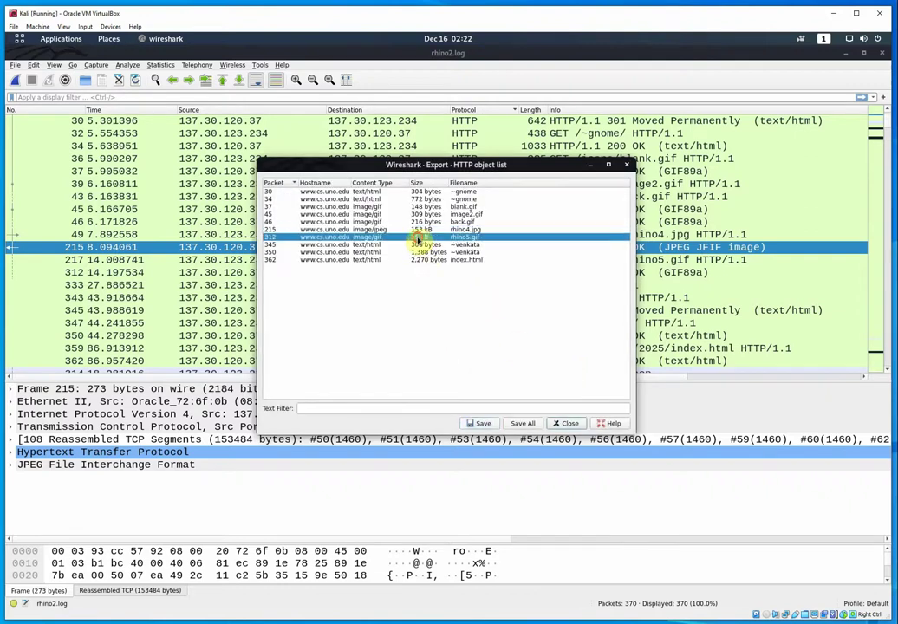
left_click(482, 424)
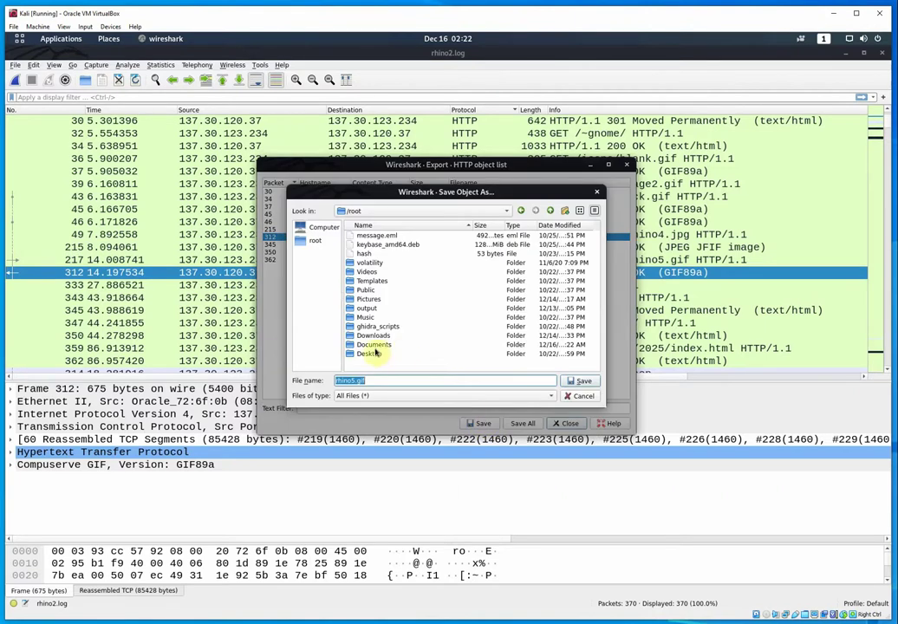
left_click(573, 384)
left_click(565, 426)
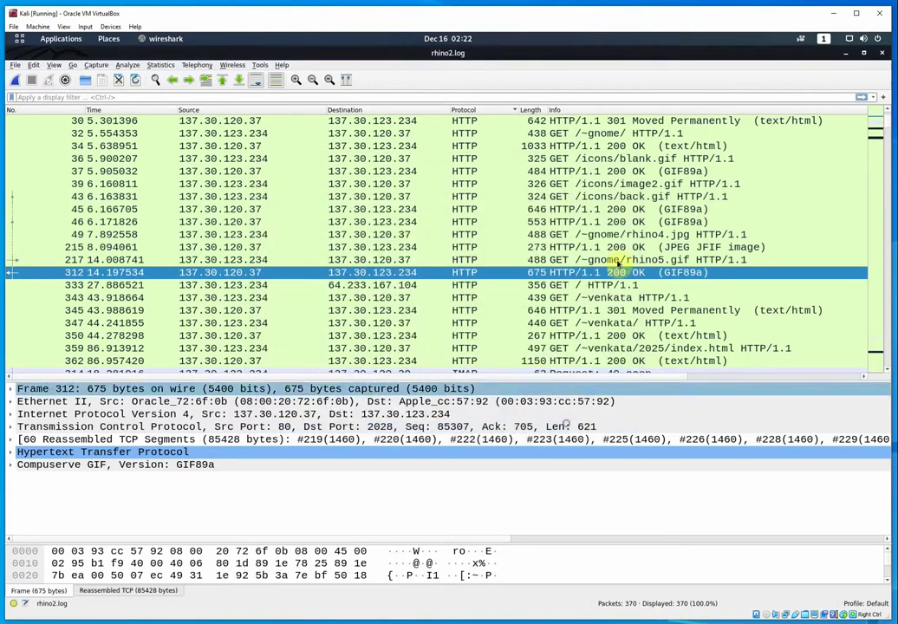
- Close Wireshark, confirm rhino4.jpg sits in Documents beside rhino1–3, then relaunch Wireshark
left_click(882, 55)
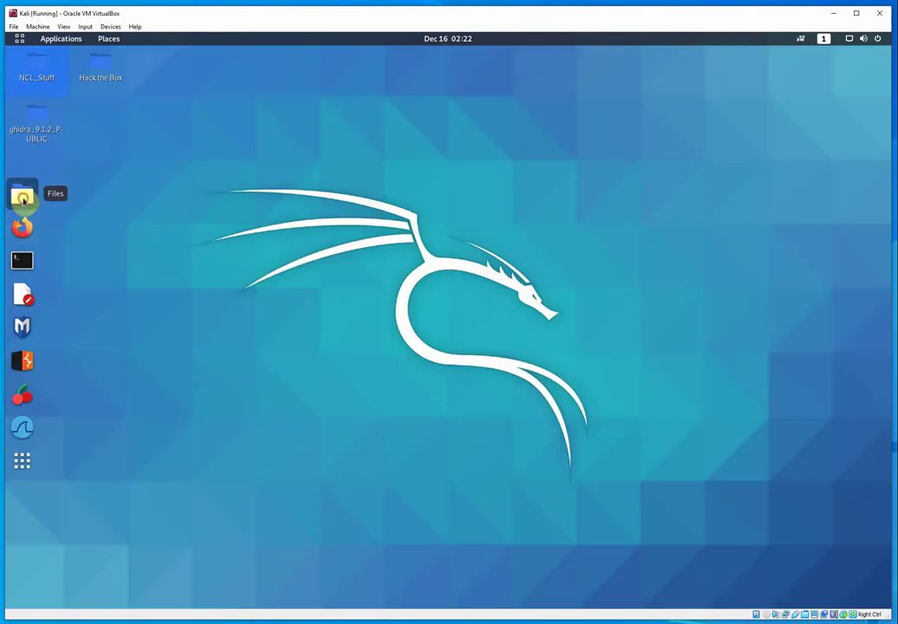
left_click(21, 195)
left_click(86, 194)
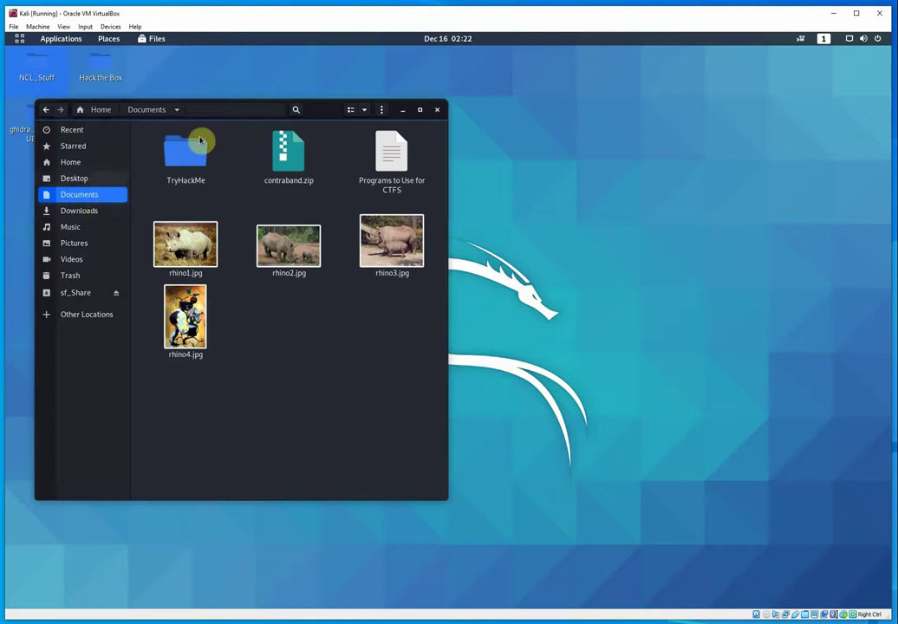
left_click_drag(311, 111, 424, 82)
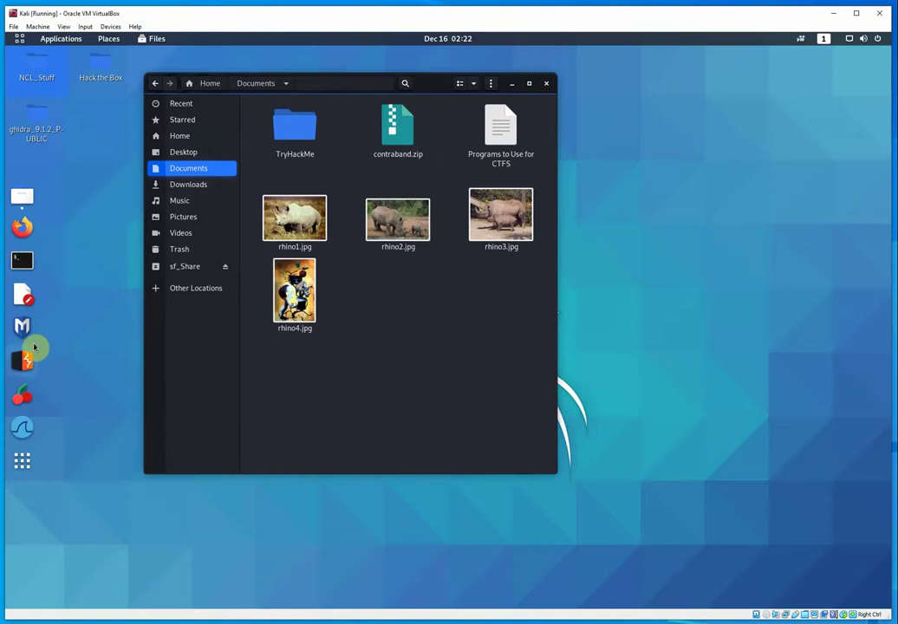
left_click(21, 428)
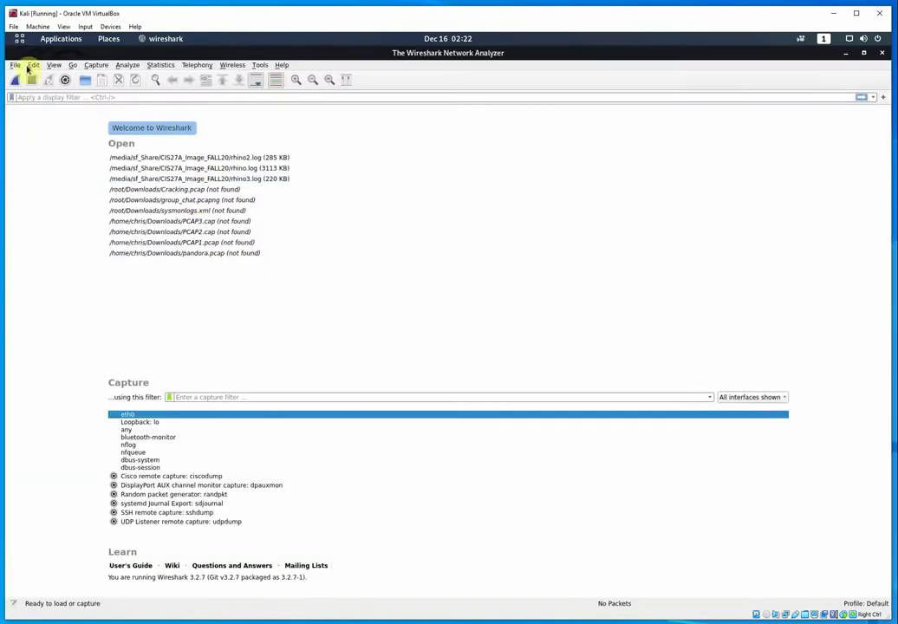
- Reopen the rhino2.log capture from the recent files list
left_click(15, 65)
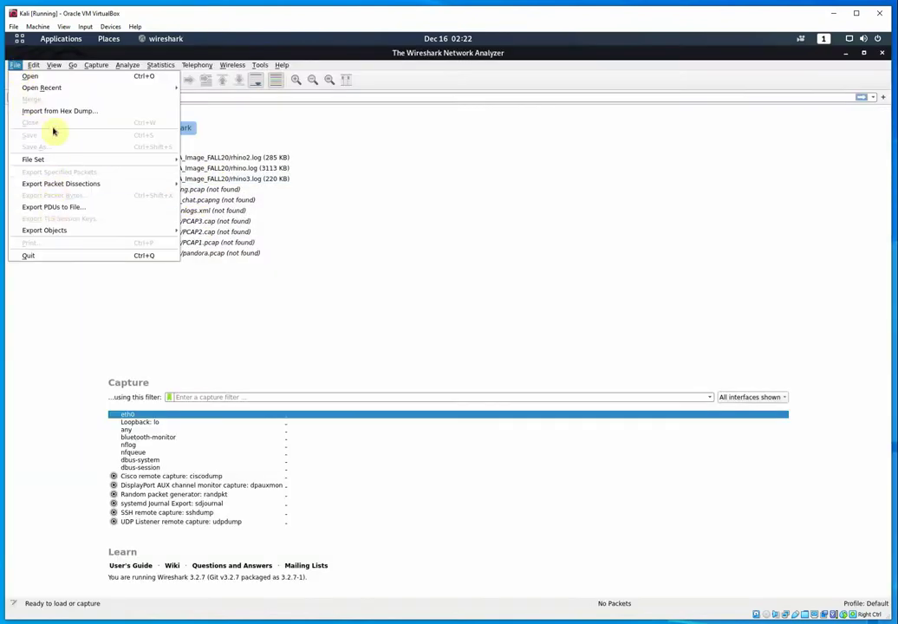
mouse_move(87, 230)
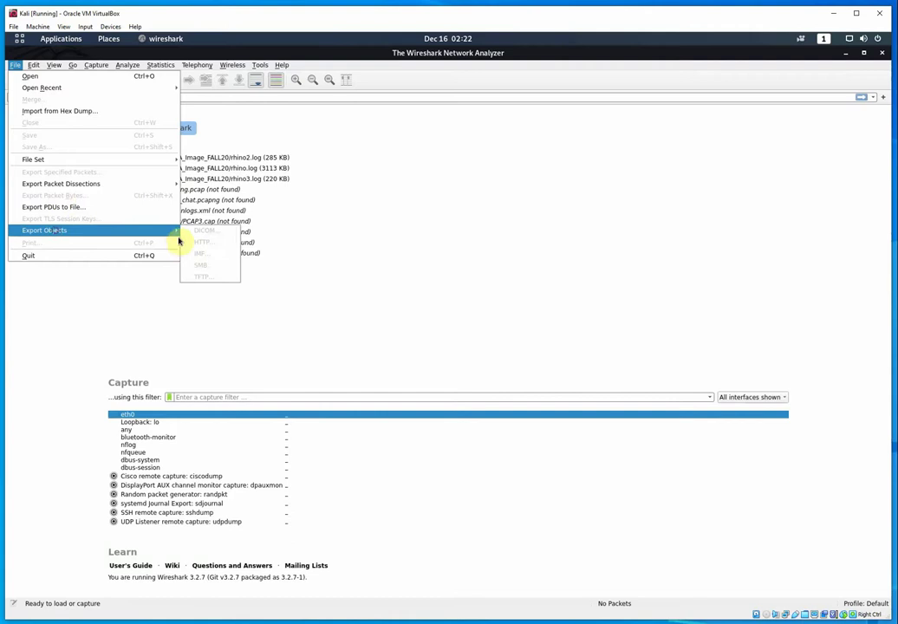
left_click(291, 247)
left_click(16, 65)
mouse_move(42, 87)
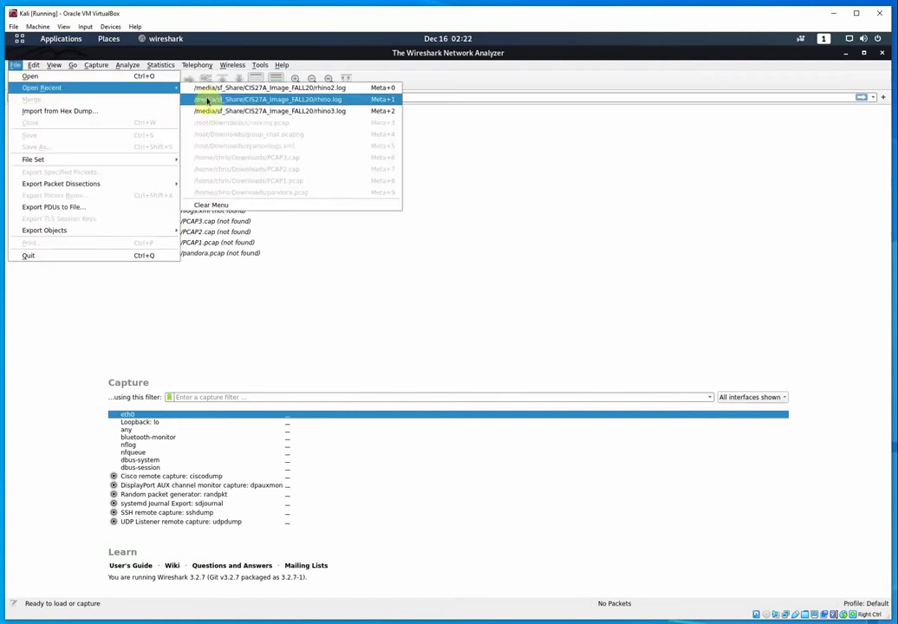
left_click(214, 89)
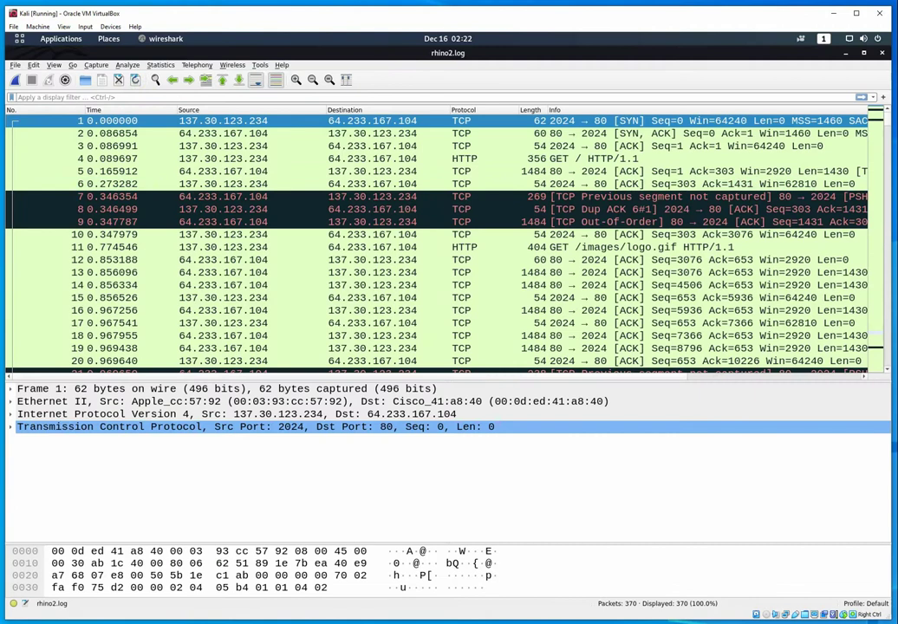
- Export the rhino5.gif HTTP object into /root, then close the object list and Wireshark
left_click(14, 65)
mouse_move(44, 231)
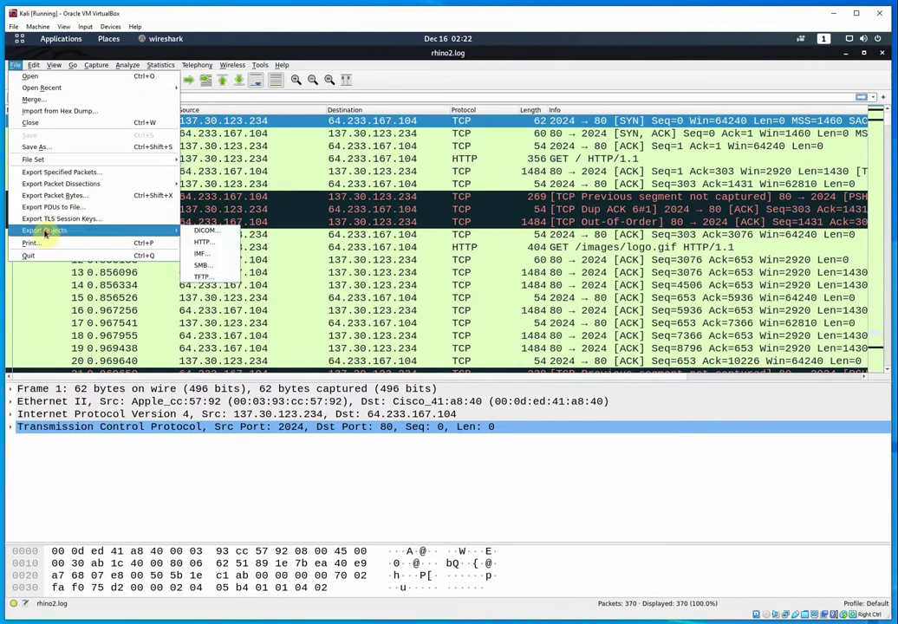
left_click(193, 246)
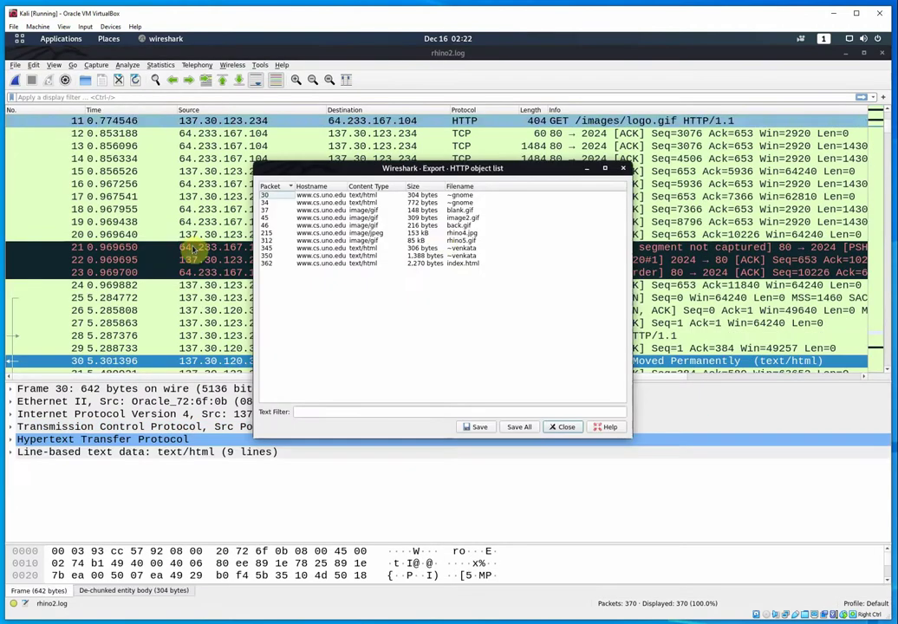
left_click(433, 242)
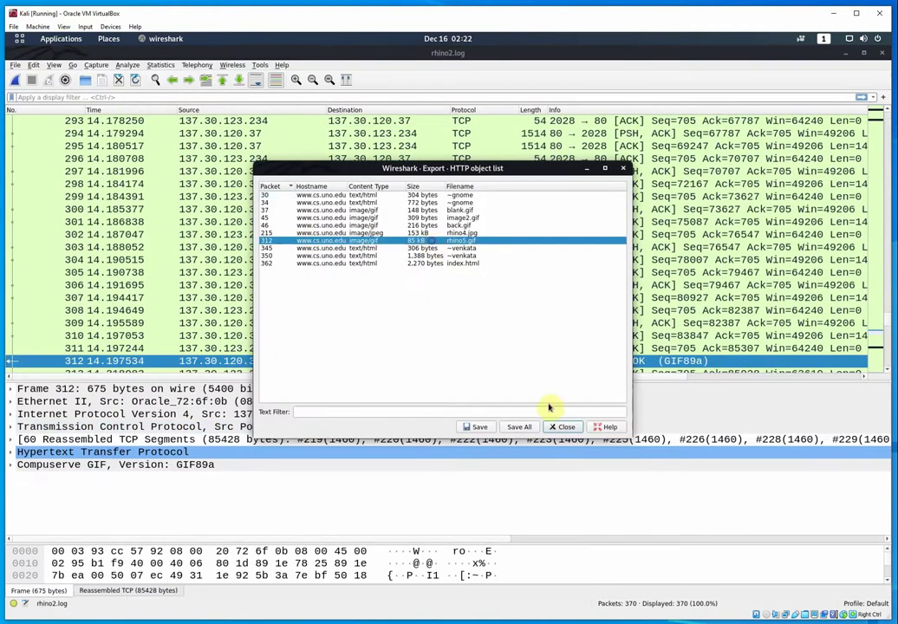
left_click(479, 427)
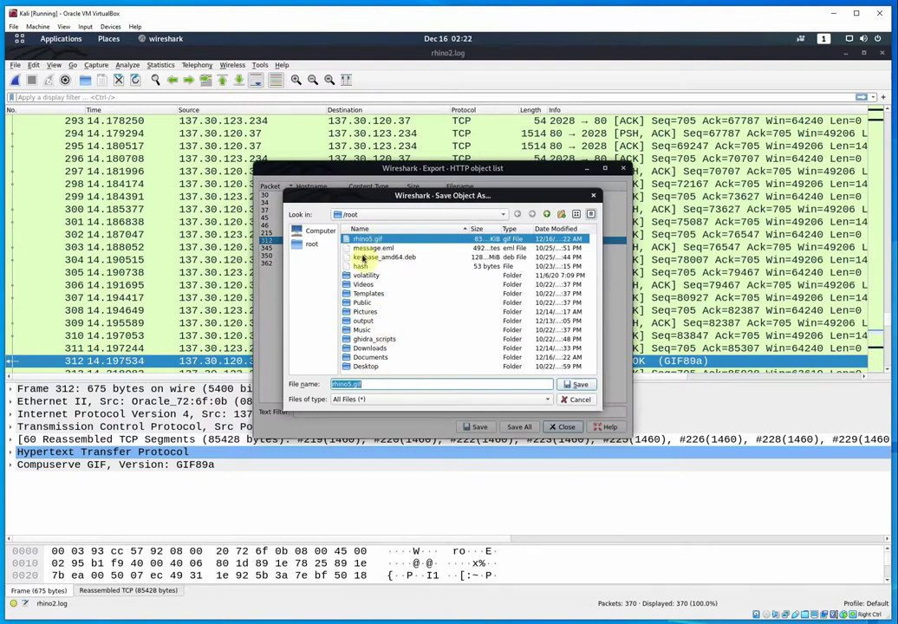
left_click(566, 390)
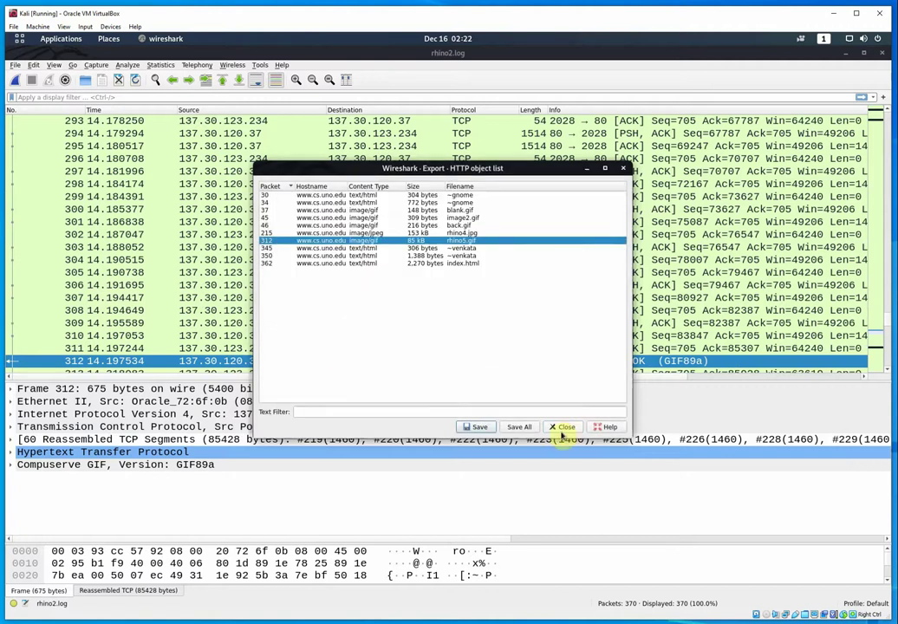
left_click(564, 428)
left_click(883, 55)
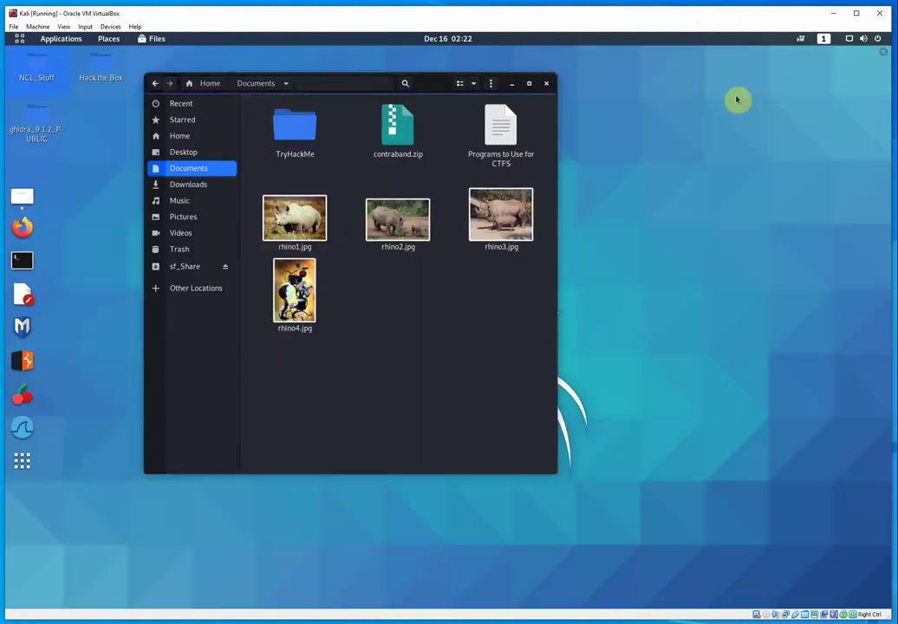
- Move rhino5.gif from the Home folder into Documents and open Documents
left_click(182, 104)
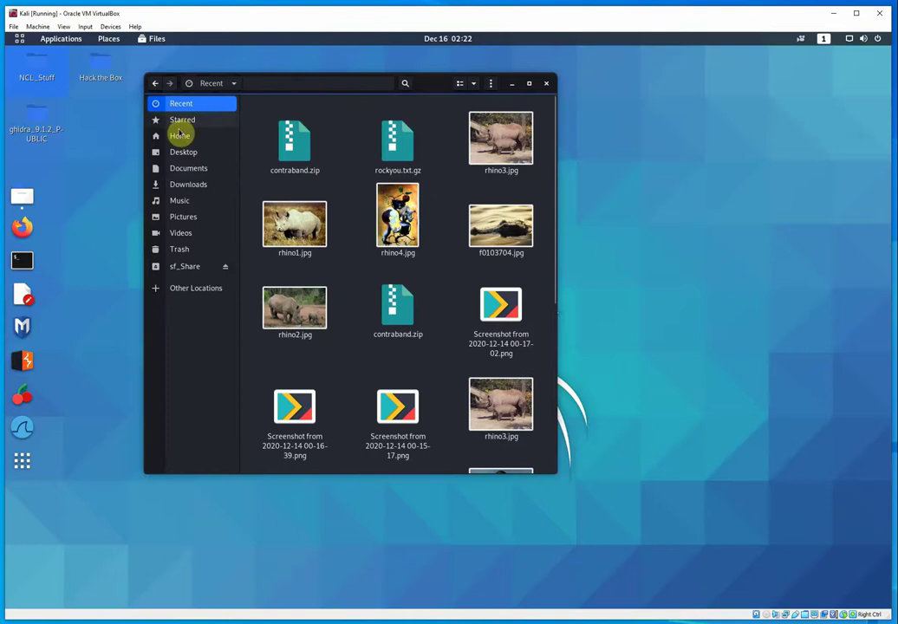
left_click(181, 135)
left_click_drag(501, 410, 391, 143)
double_click(392, 143)
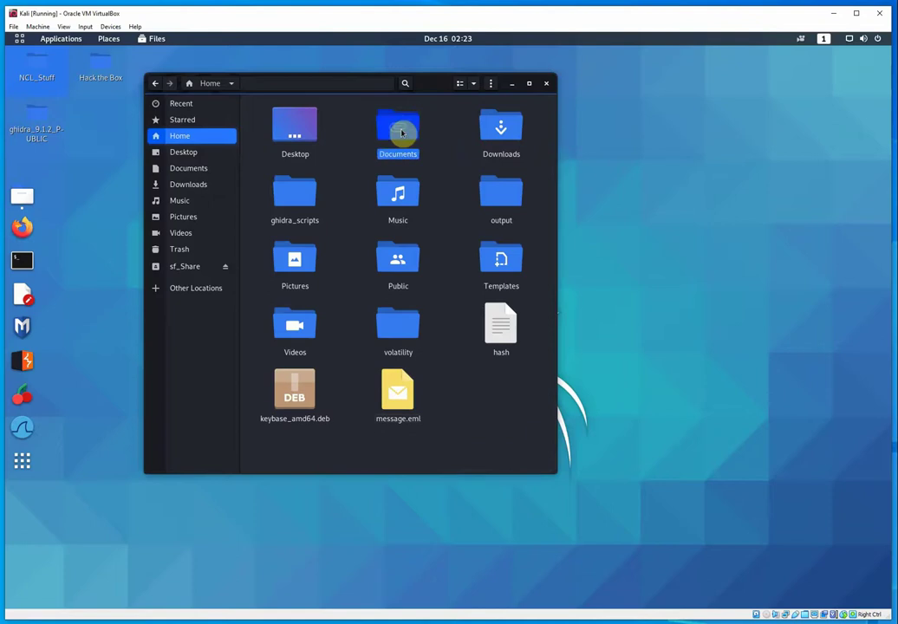
- Review rhino1 through rhino5 together in Documents, then switch to Windows File Explorer
left_click(495, 282)
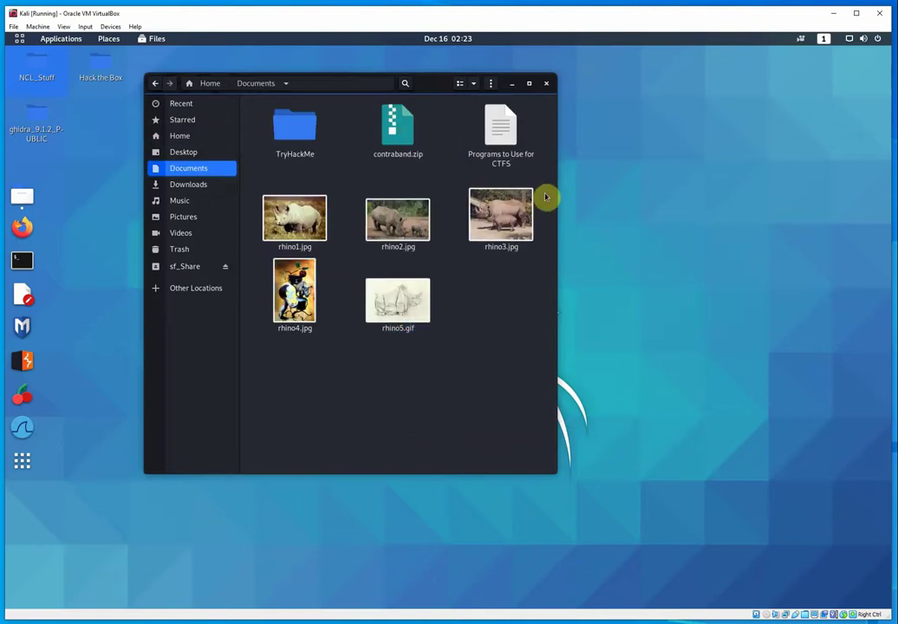
left_click_drag(545, 194, 250, 331)
left_click(485, 341)
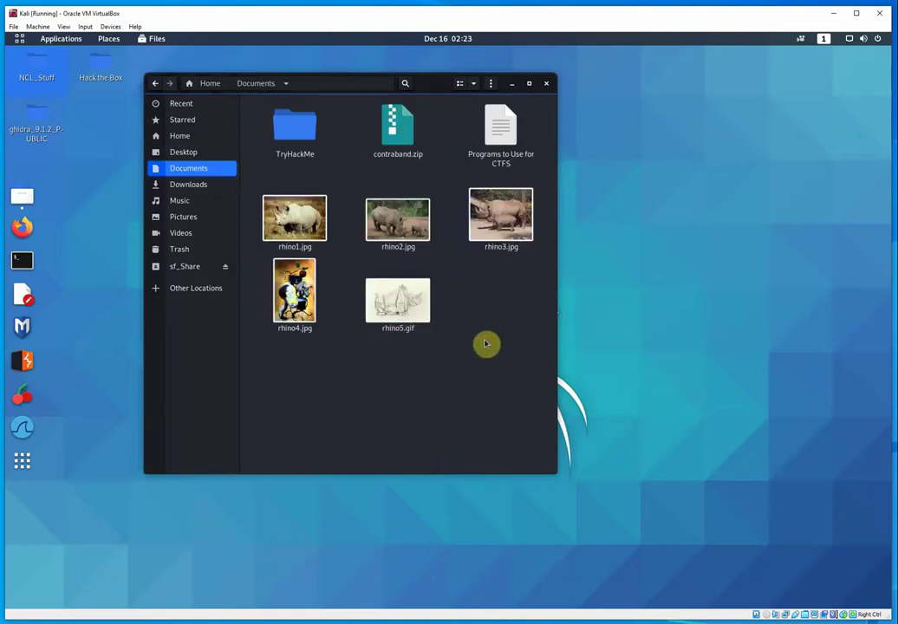
key("alt+Tab")
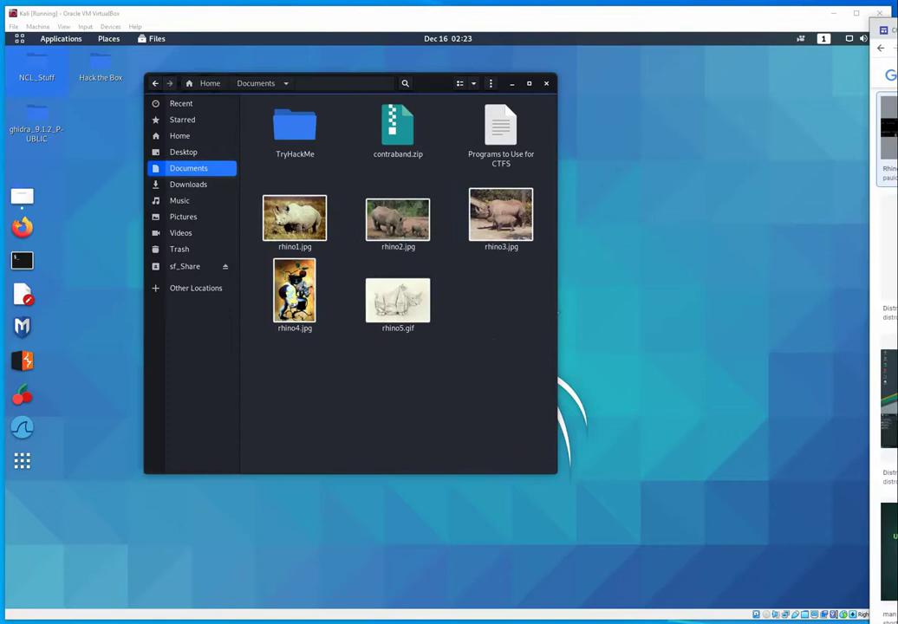
key("alt+Tab")
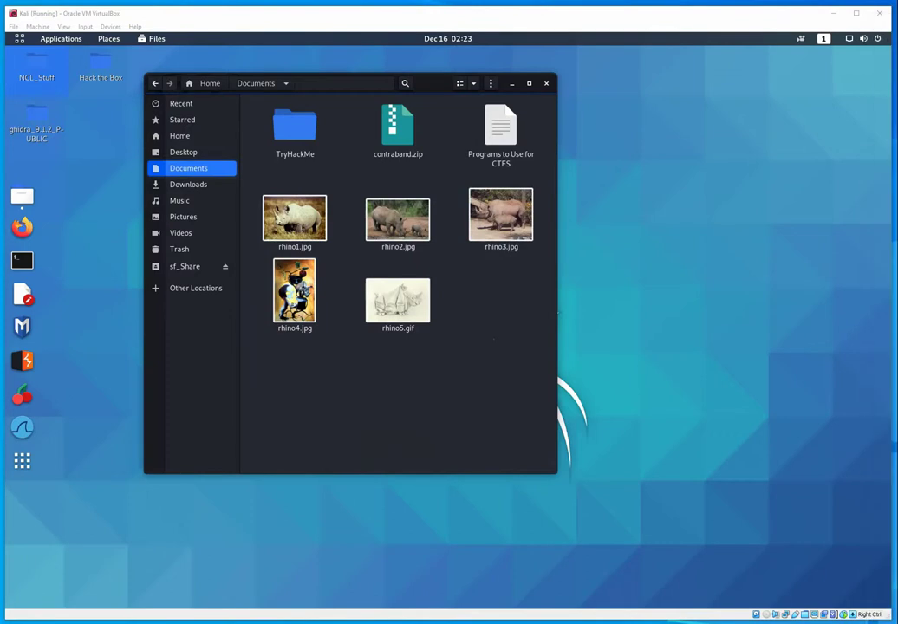
key("alt+Tab")
key("alt+Tab")
key("alt+Tab")
- Navigate Fall 2020 > CIS27A Cyber Forensics > Project > RhinotHunt > Export on the school drive
double_click(363, 267)
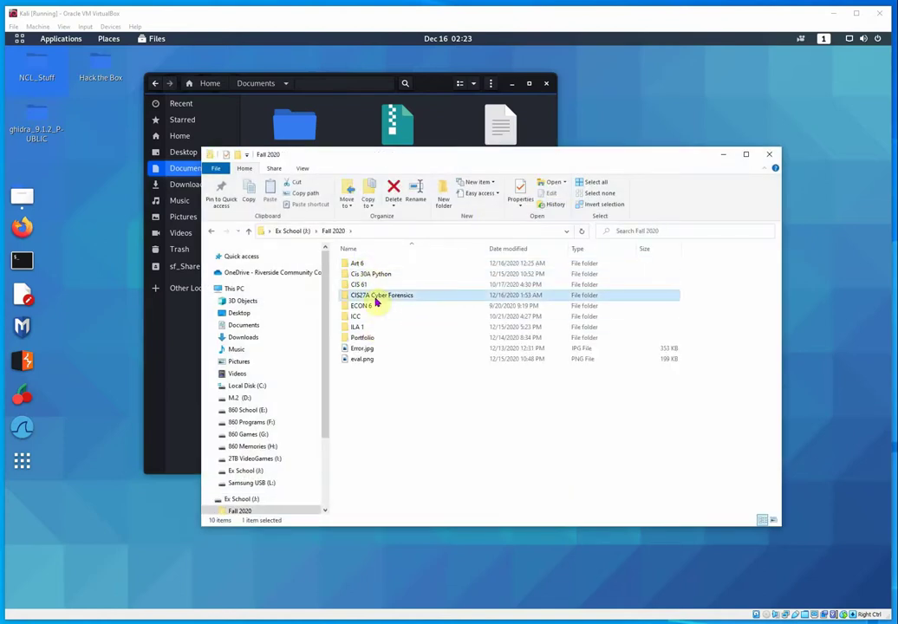
double_click(375, 296)
double_click(358, 263)
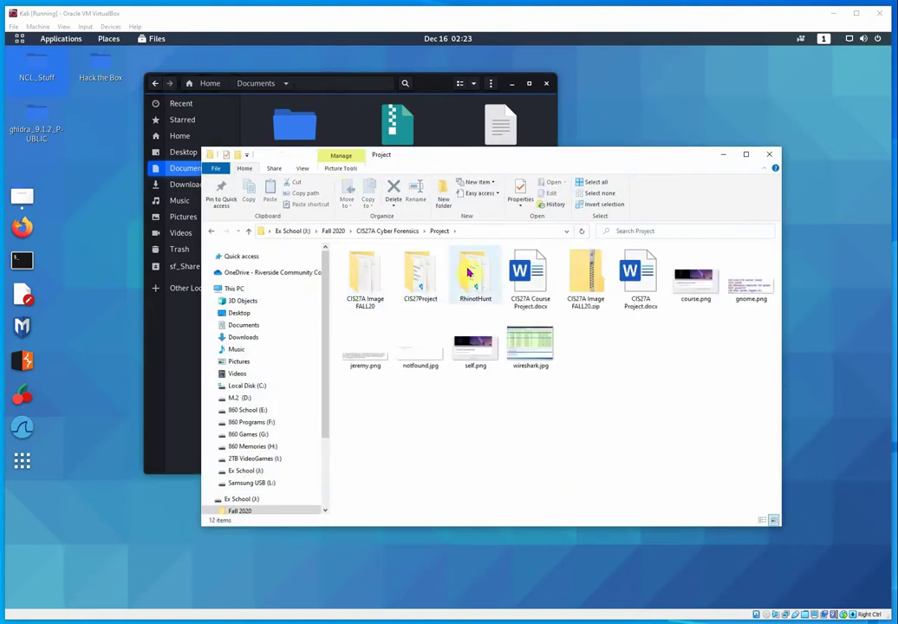
double_click(467, 268)
left_click_drag(501, 158, 642, 342)
double_click(502, 468)
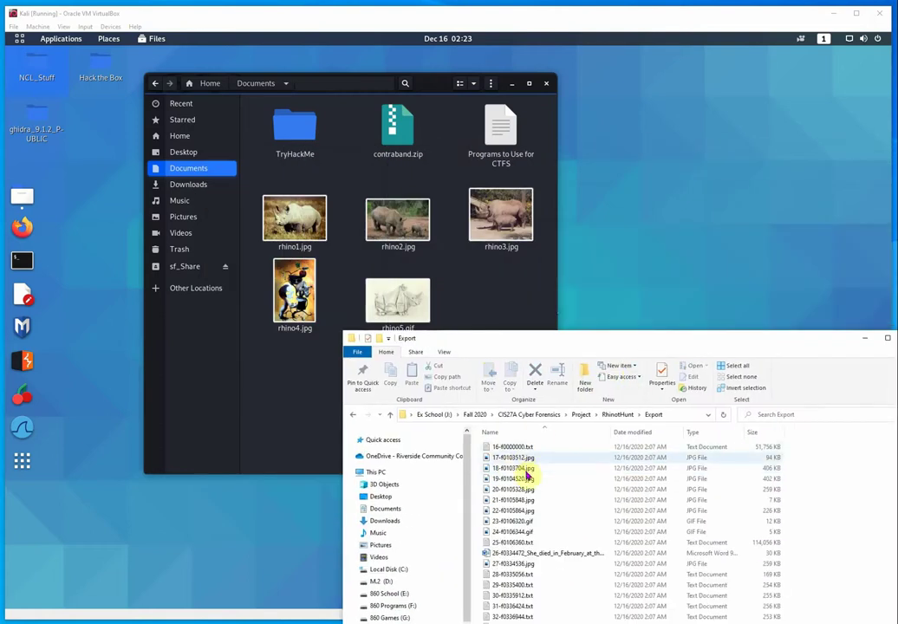
left_click(560, 338)
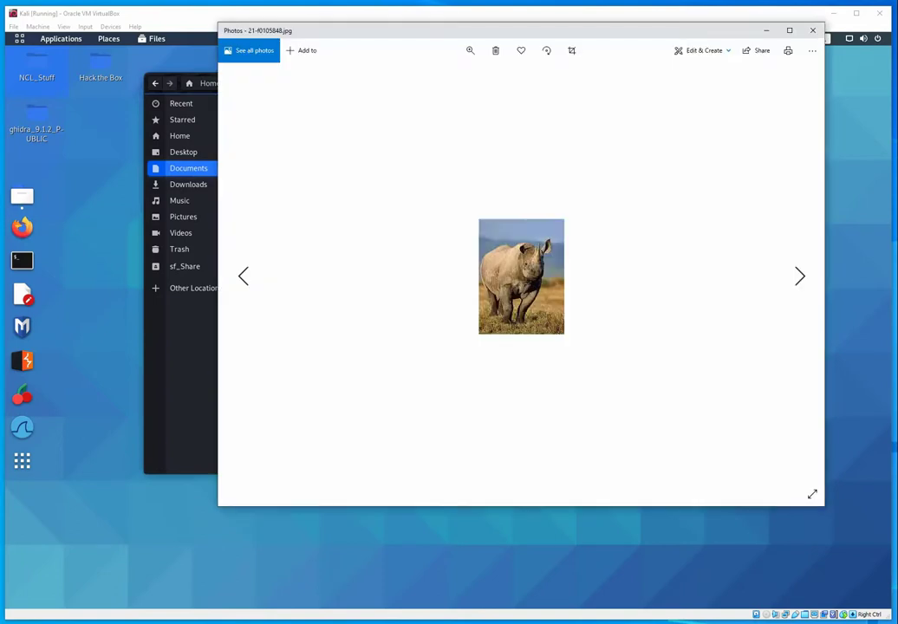
- Browse the carved images from the lone rhino through the rhino with calf to the blue rhino GIF
key("Left")
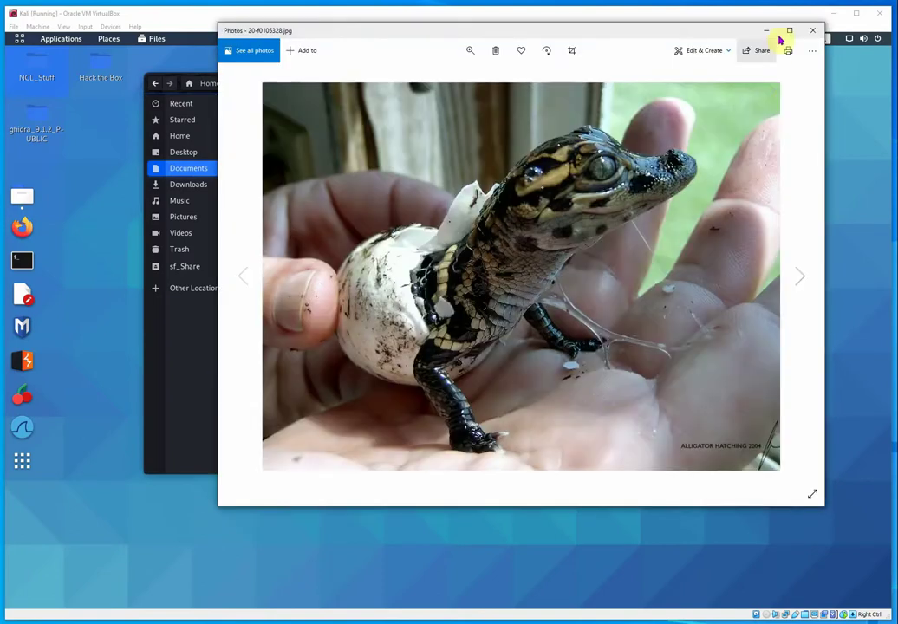
left_click(811, 31)
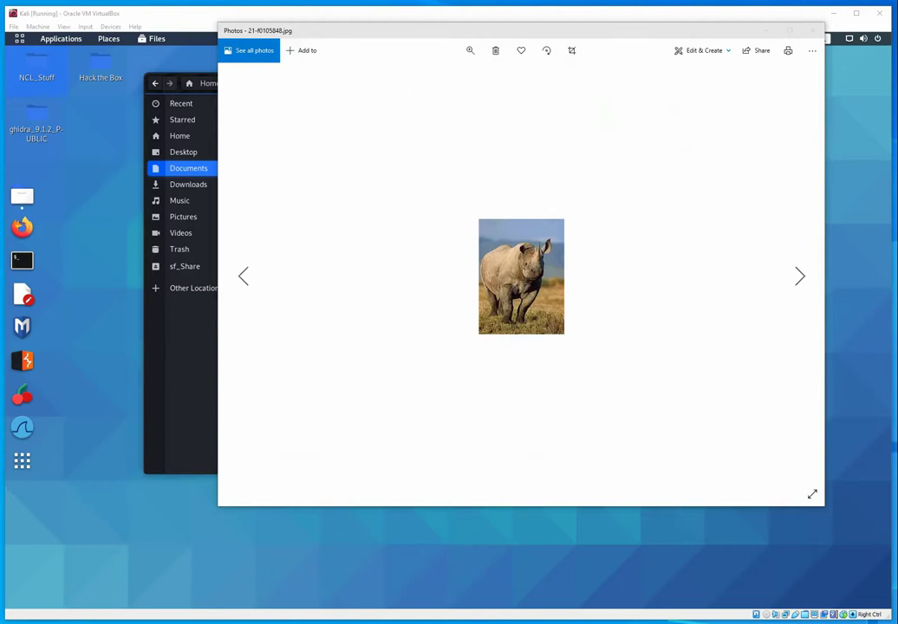
key("Right")
key("Right")
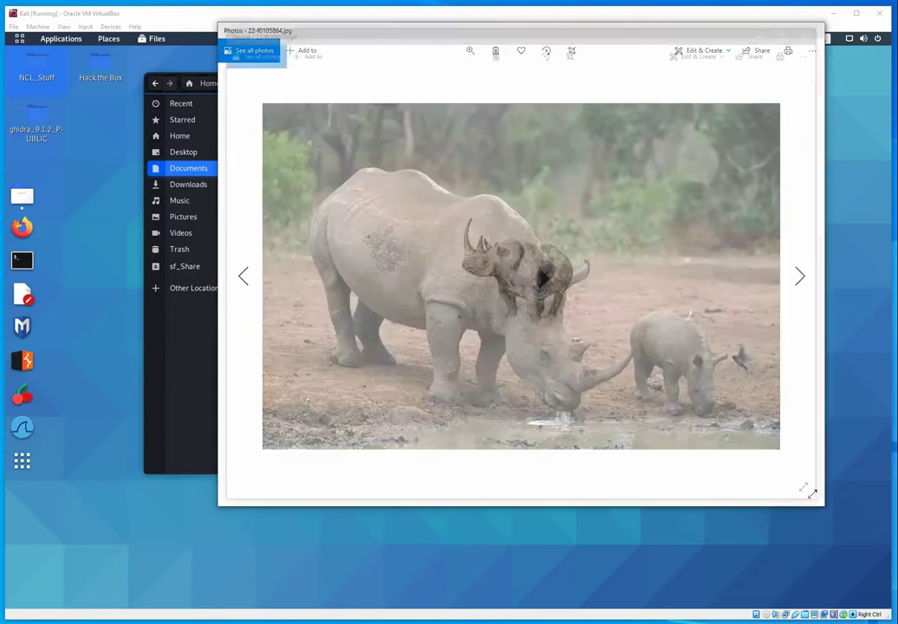
key("Right")
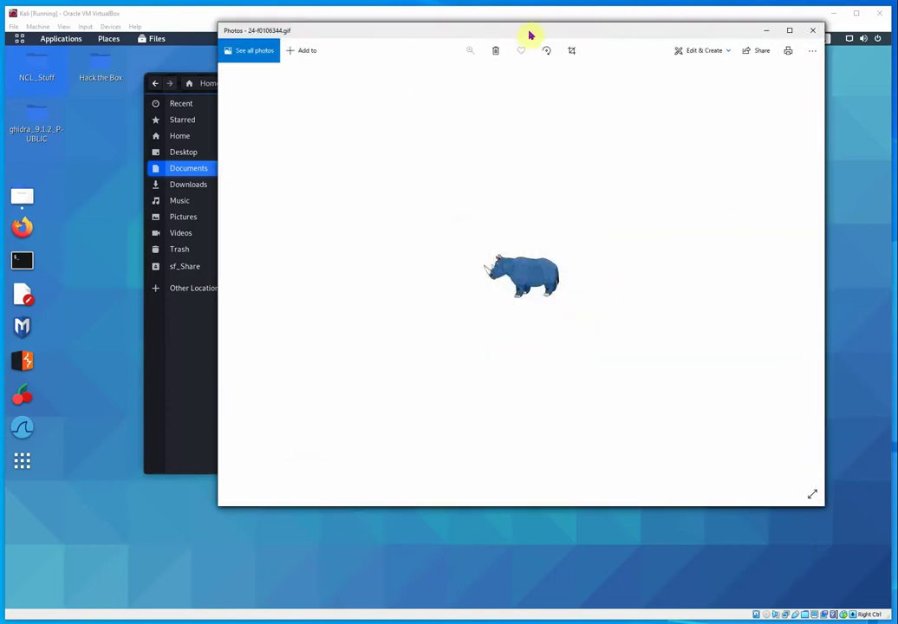
- Shrink and arrange the blue, sketched, calf and lone rhino windows side by side
mouse_move(834, 516)
left_mouse_down()
mouse_move(720, 368)
mouse_move(467, 204)
left_mouse_up()
left_click_drag(323, 41, 93, 58)
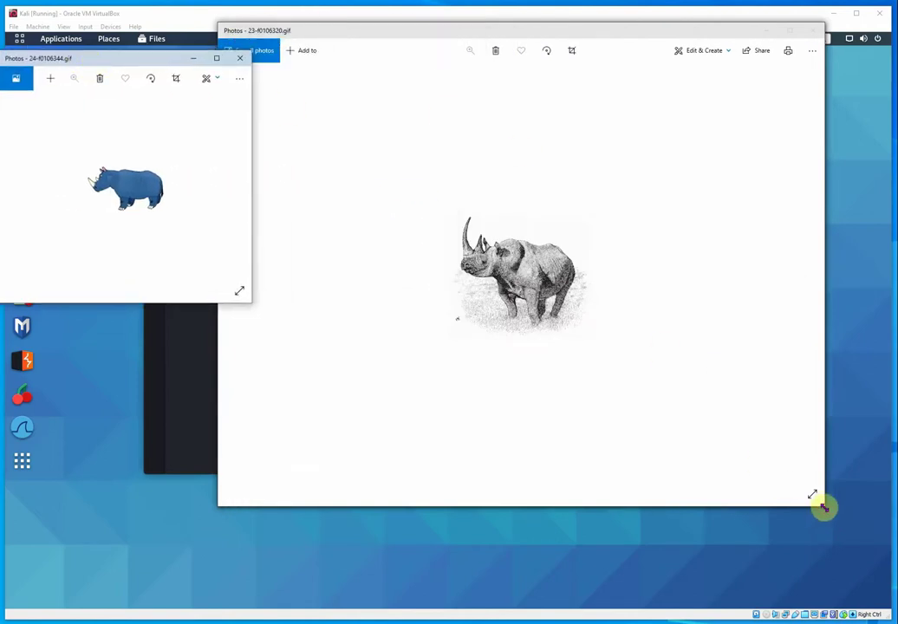
left_click_drag(824, 417, 528, 416)
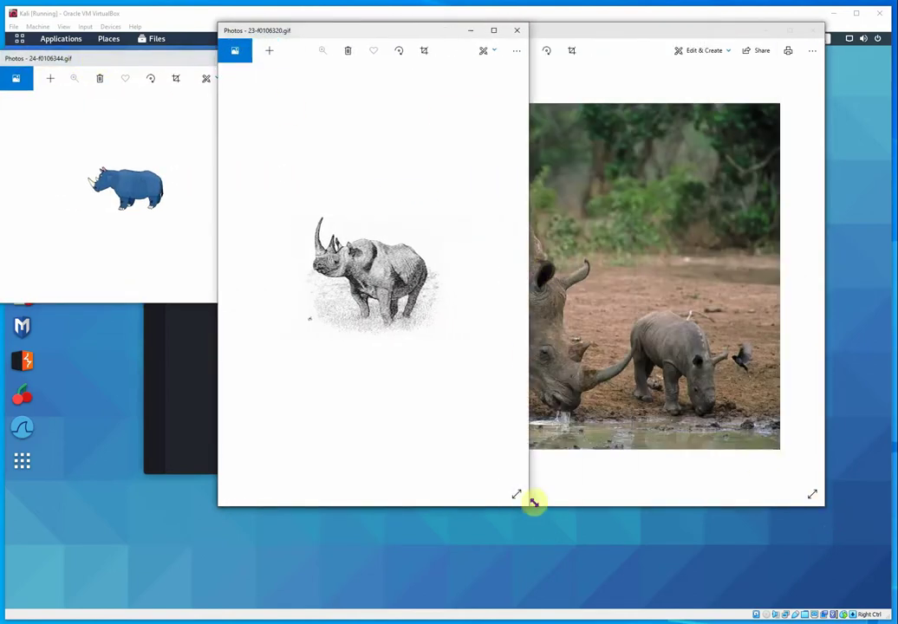
left_click_drag(526, 505, 508, 229)
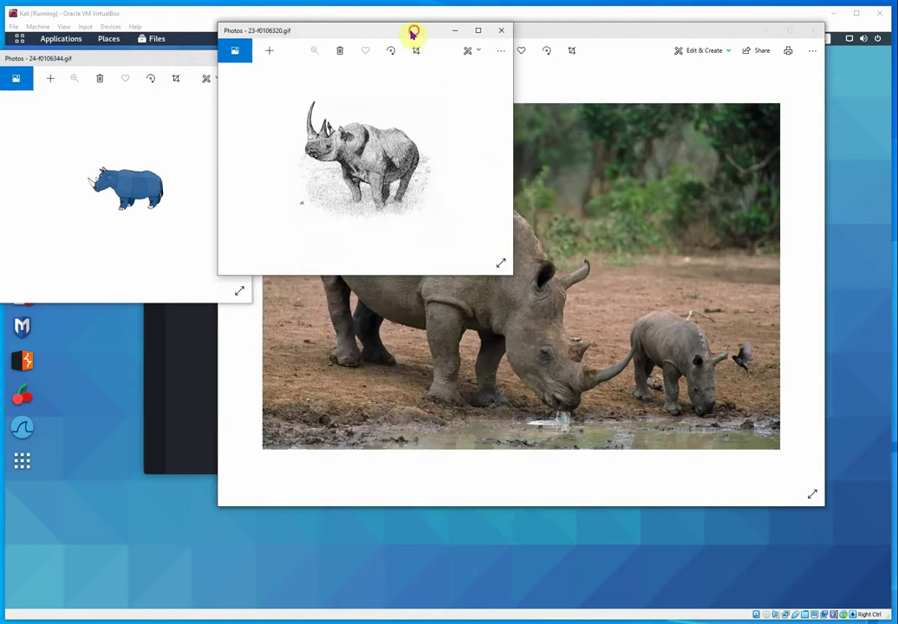
left_click_drag(415, 31, 214, 347)
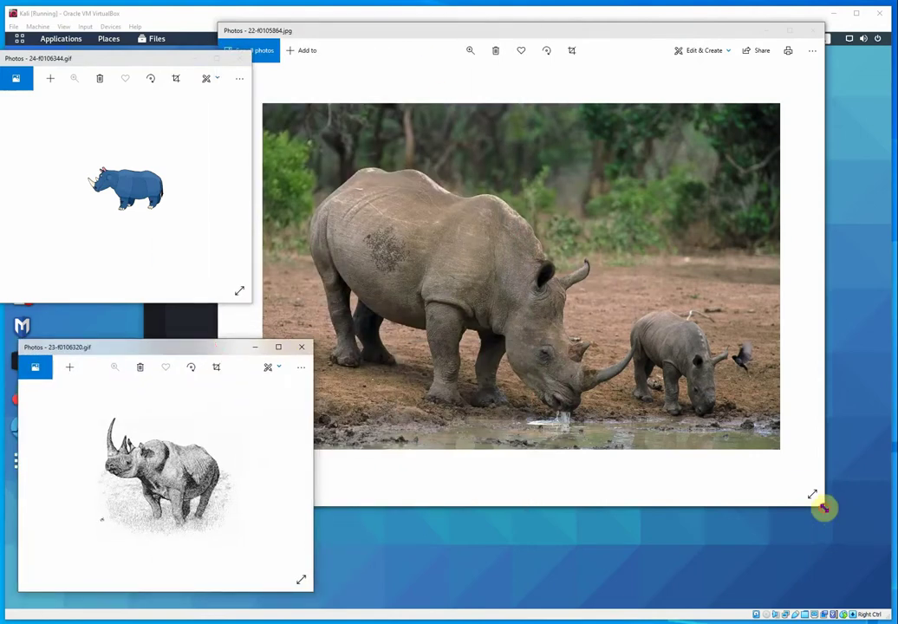
left_click_drag(823, 508, 471, 274)
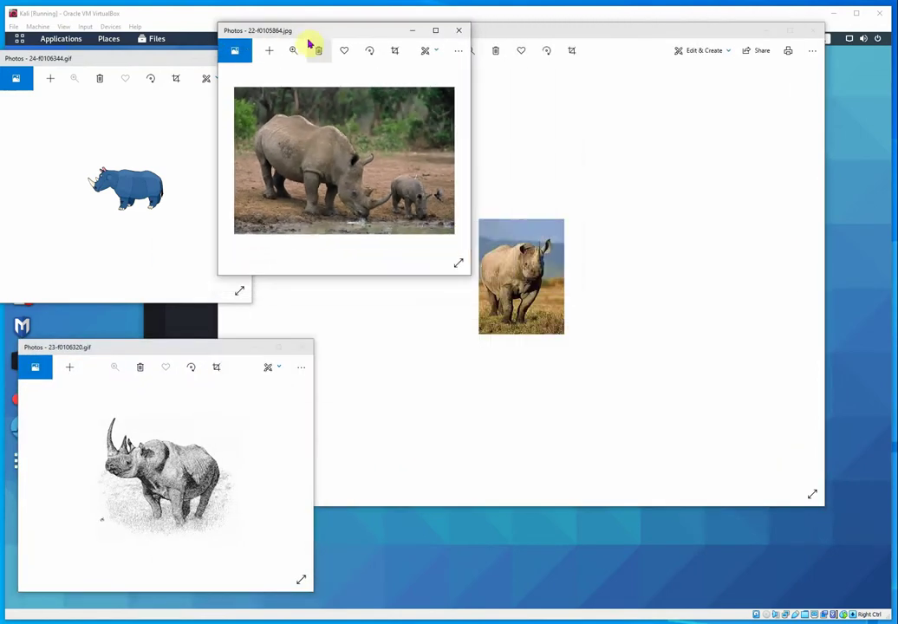
left_click_drag(308, 39, 427, 385)
left_click(733, 461)
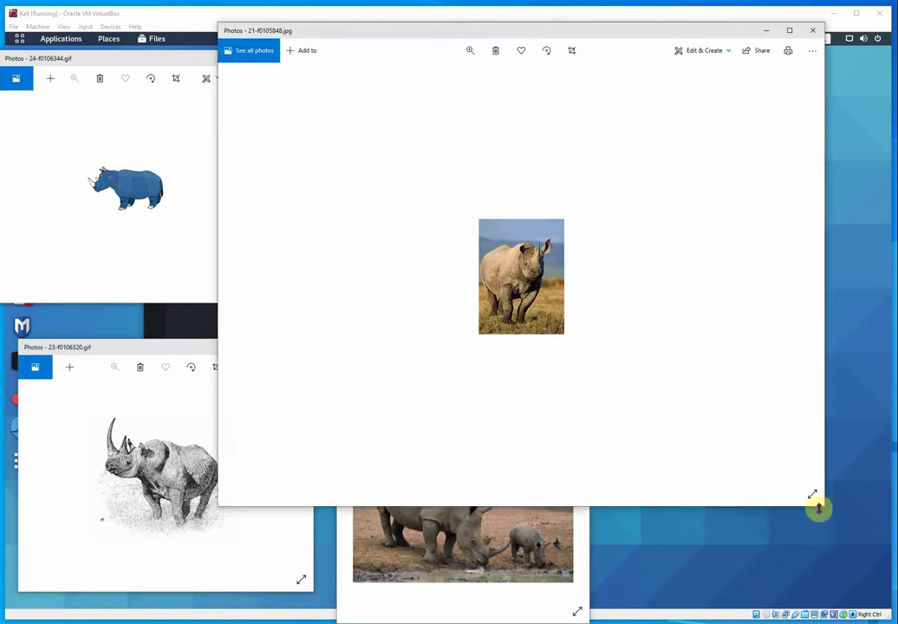
left_click_drag(818, 509, 423, 184)
left_click_drag(286, 31, 568, 113)
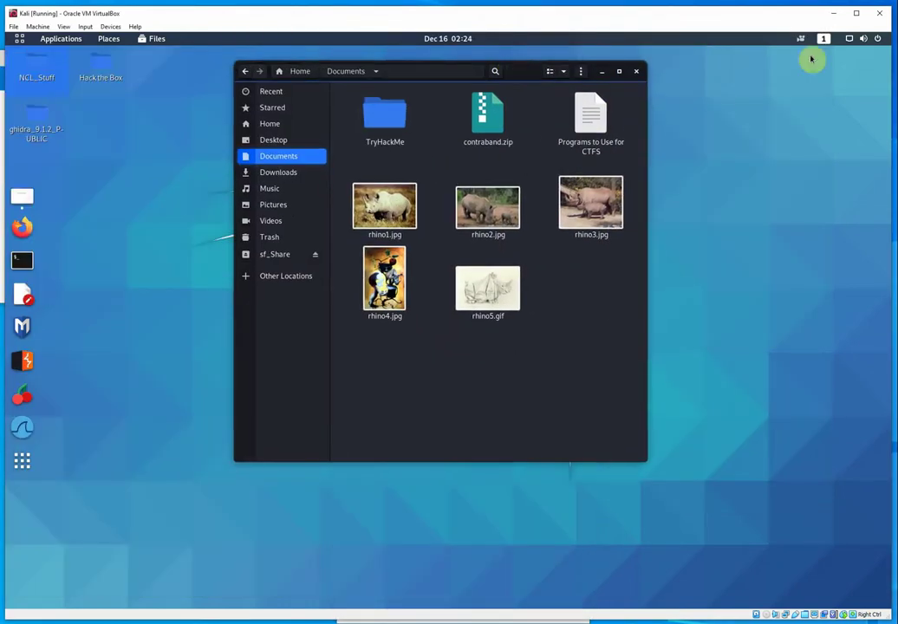
- Move the Kali VM aside to raise the blue and sketched rhino windows, then restore it
left_click_drag(751, 24, 4, 136)
left_click(136, 58)
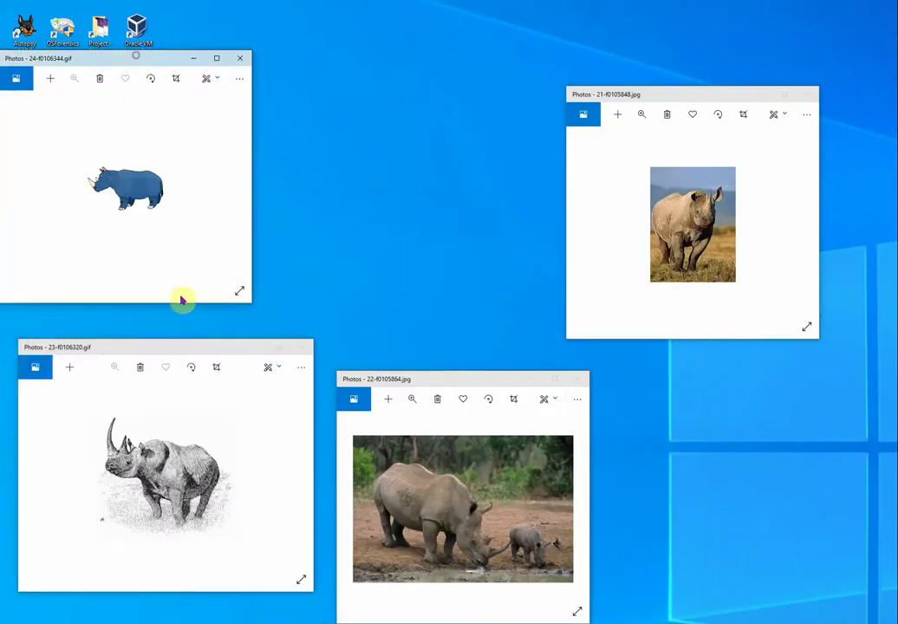
left_click(171, 354)
mouse_move(170, 355)
left_mouse_down()
mouse_move(126, 365)
mouse_move(167, 362)
left_mouse_up()
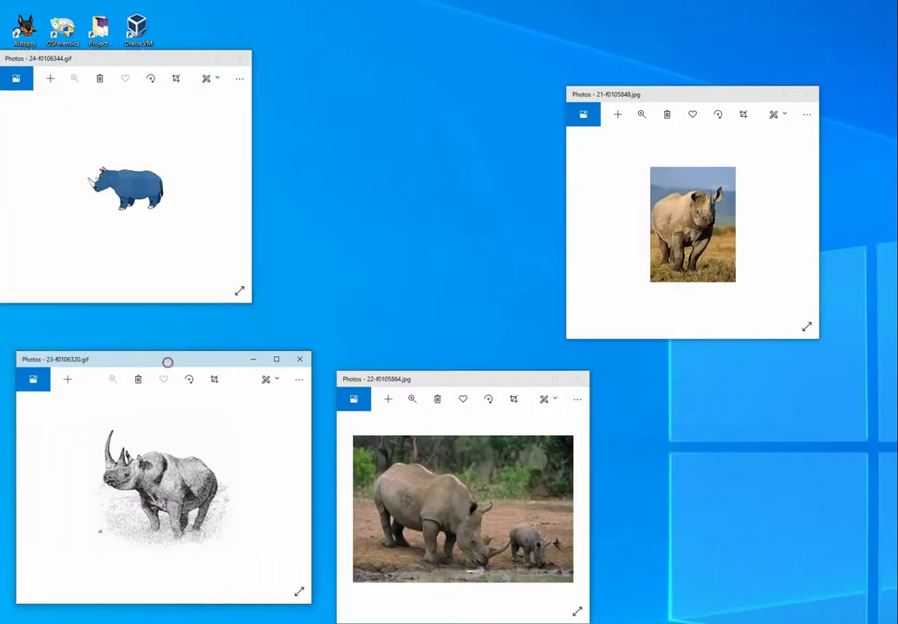
left_click_drag(11, 28, 873, 14)
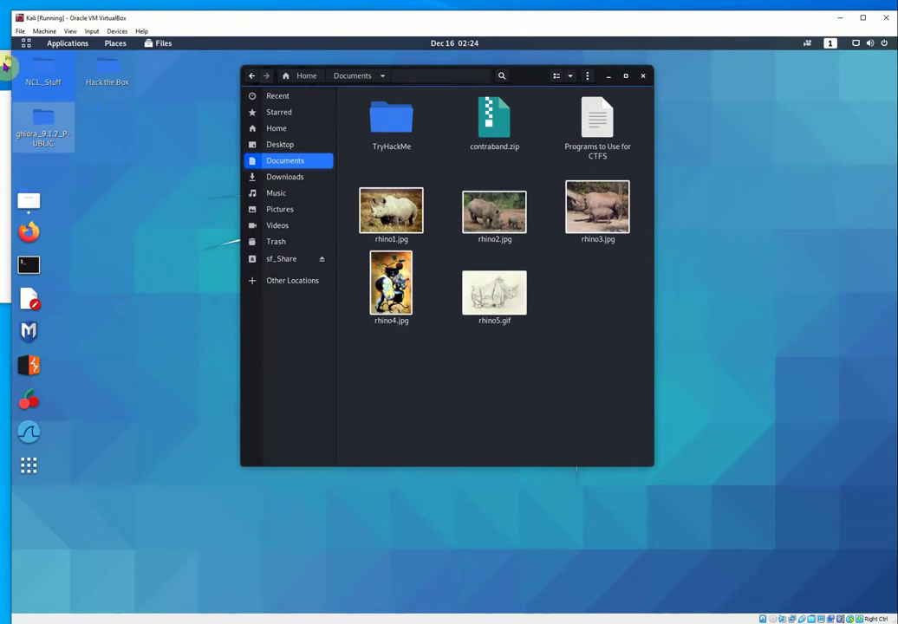
- Close the blue rhino Photos window and return to the CIS27A Course Project document
left_click_drag(6, 64, 15, 62)
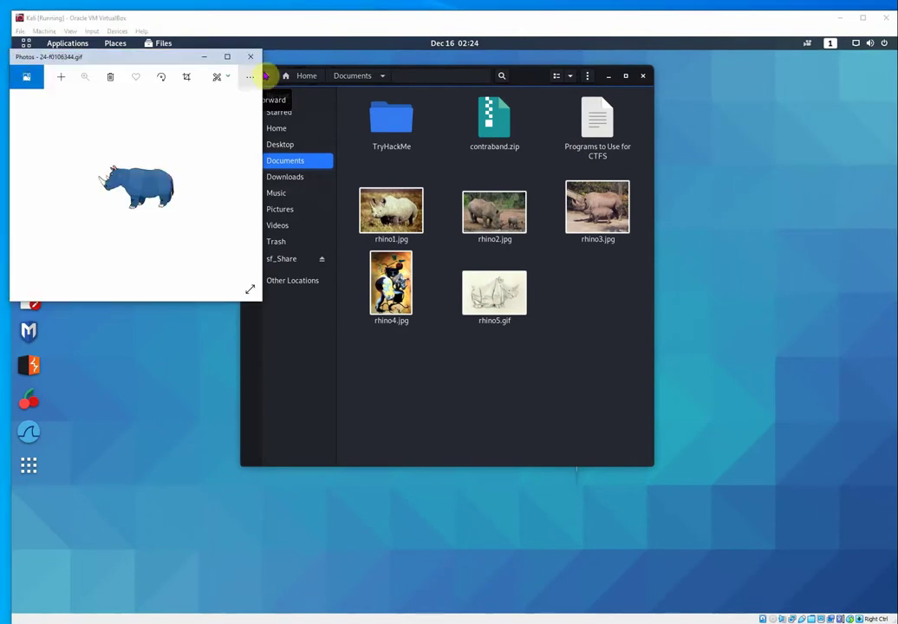
left_click_drag(256, 63, 320, 69)
left_click(320, 67)
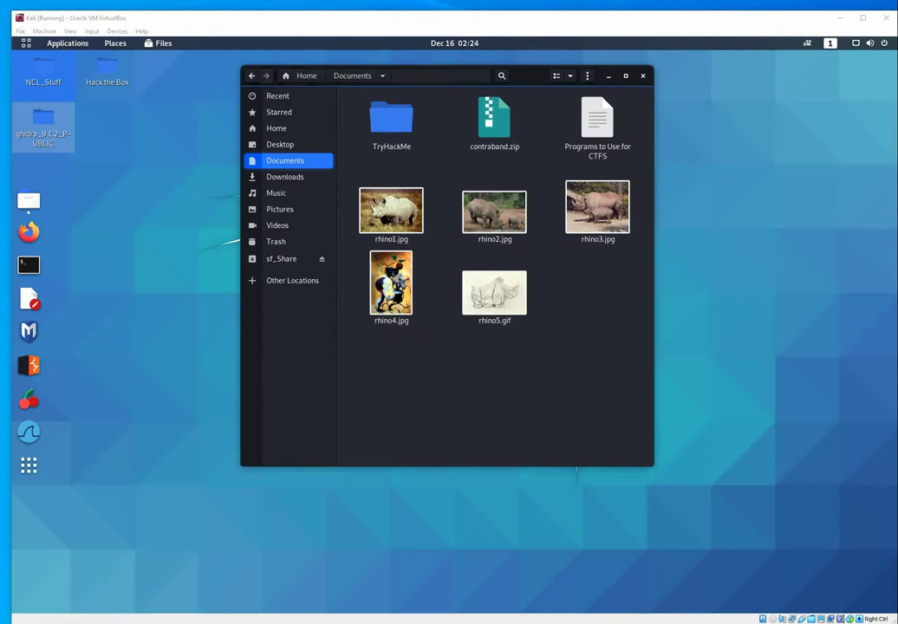
key("alt+Tab")
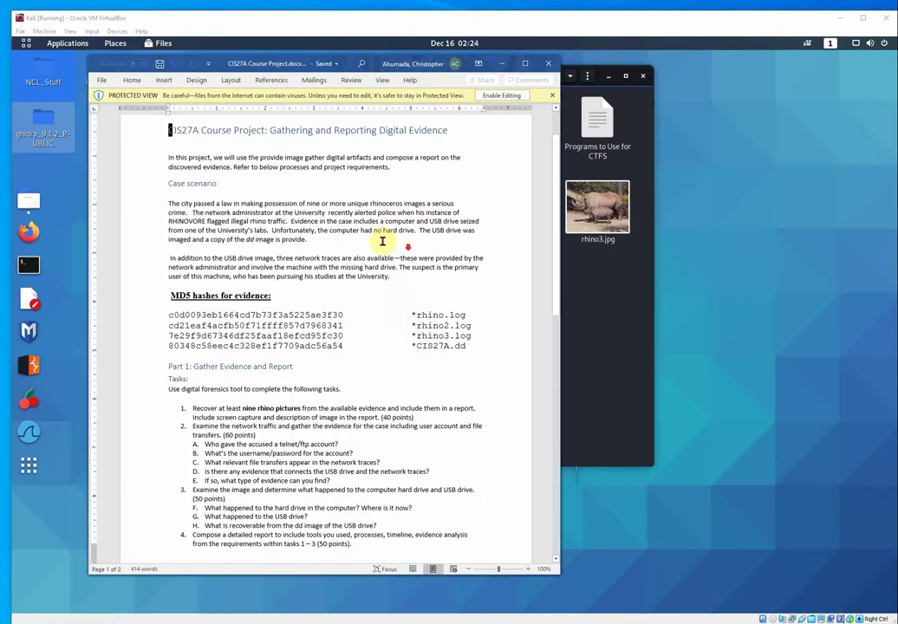
- Scroll the assignment and minimize the Kali VirtualBox window
scroll(281, 246, "down", 5)
scroll(282, 246, "down", 3)
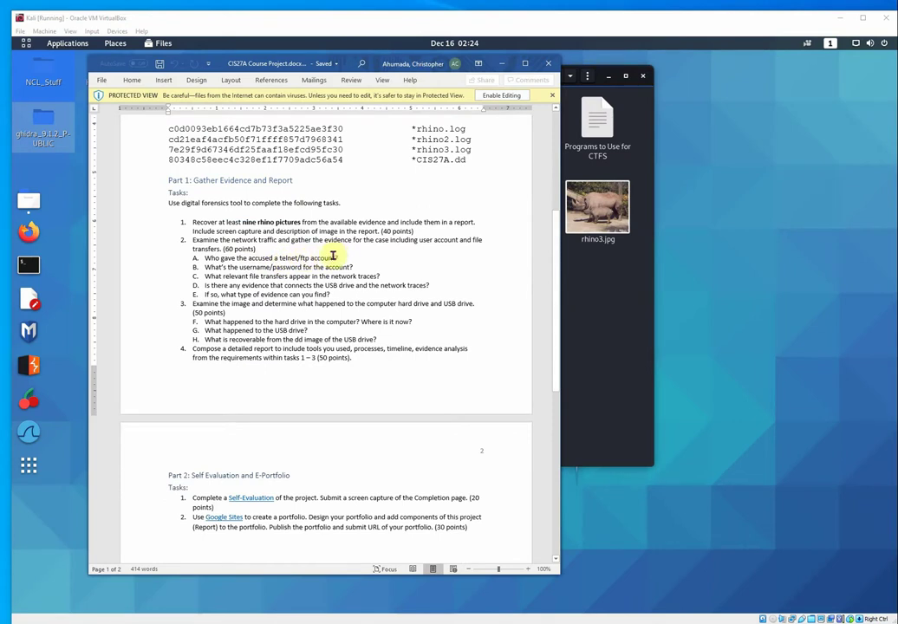
left_click(636, 27)
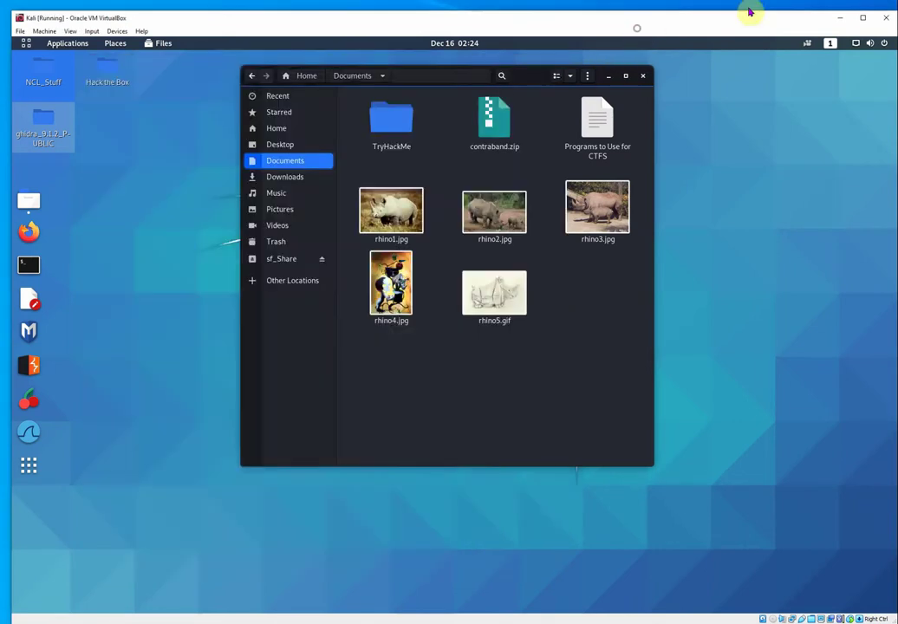
left_click(838, 19)
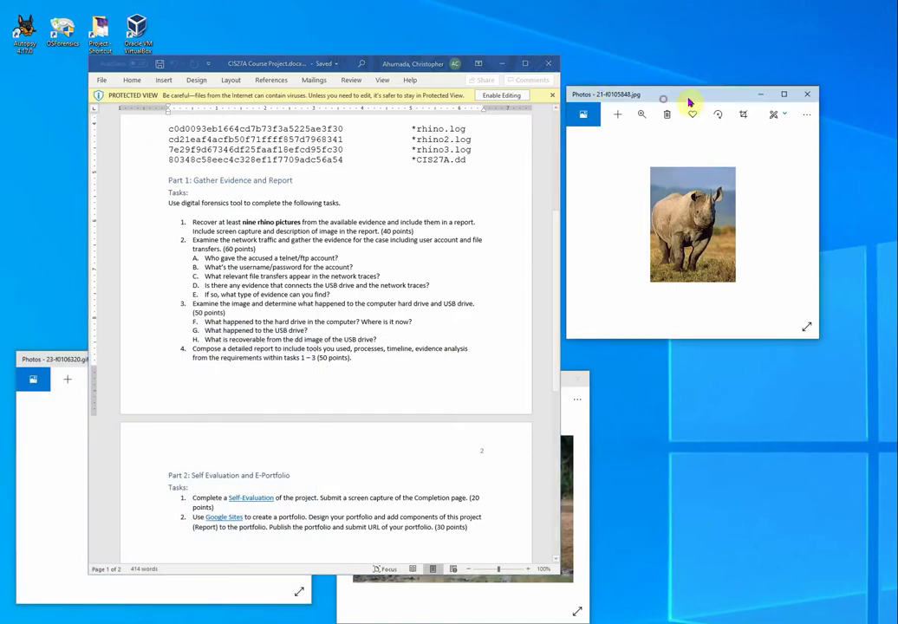
- Close the five Photos windows and move the Word document to the upper left
left_click(816, 100)
left_click(578, 378)
left_click(578, 378)
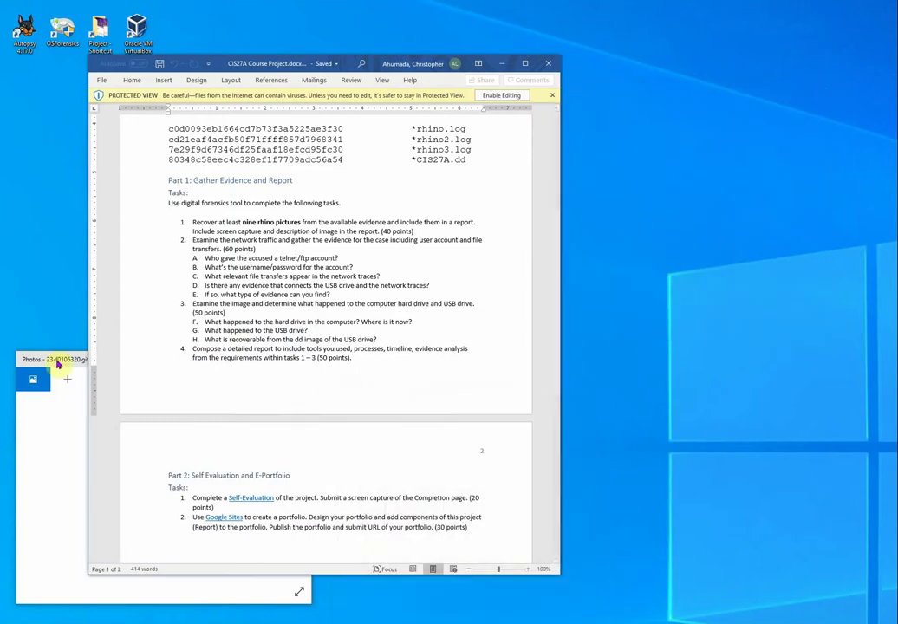
left_click(66, 360)
left_click(300, 359)
left_click_drag(302, 64, 223, 23)
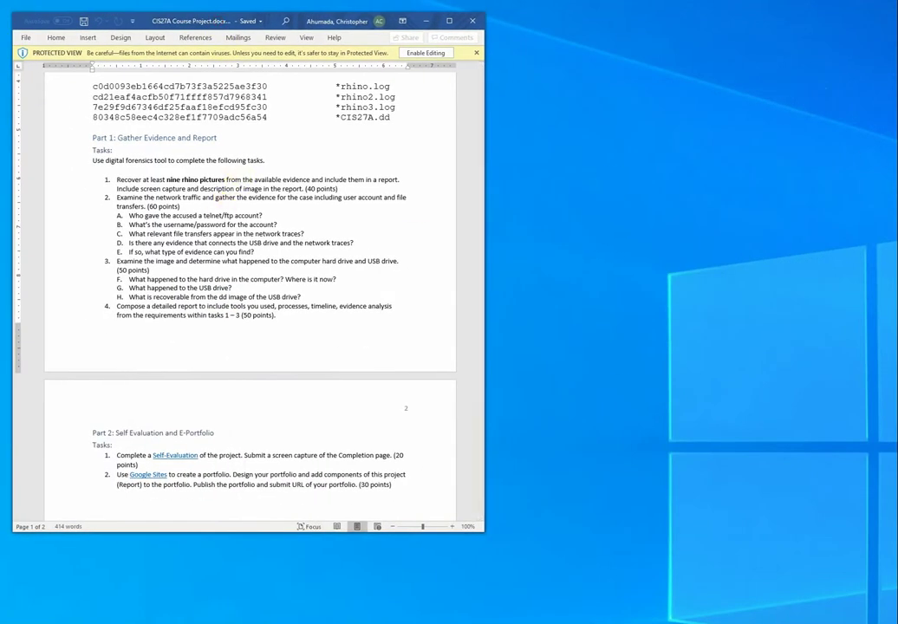
key("super+e")
- Open the RhinotHunt Export folder and inspect 16-f0000000.txt, a file of SORRY lines
left_click_drag(567, 110, 500, 130)
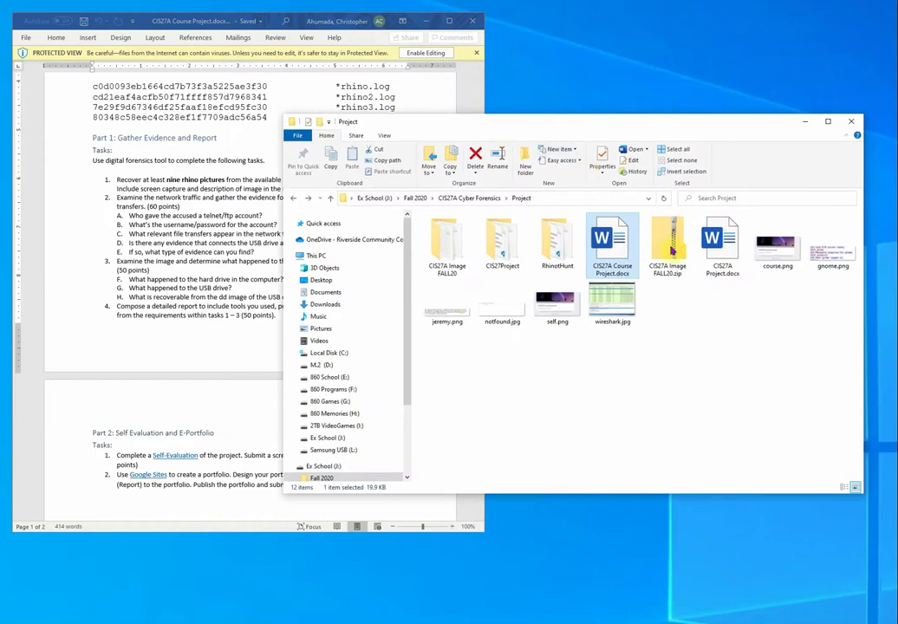
double_click(557, 244)
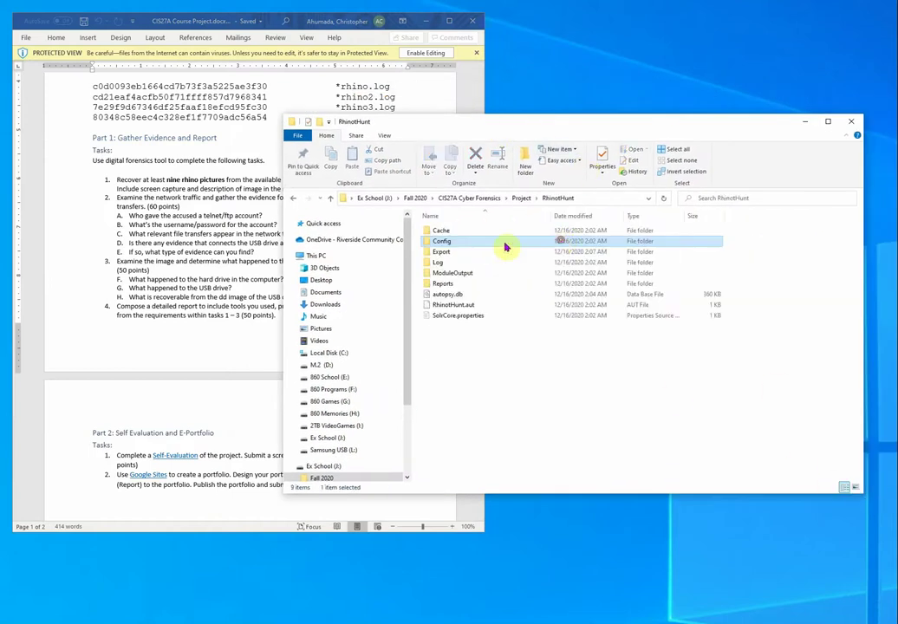
double_click(441, 253)
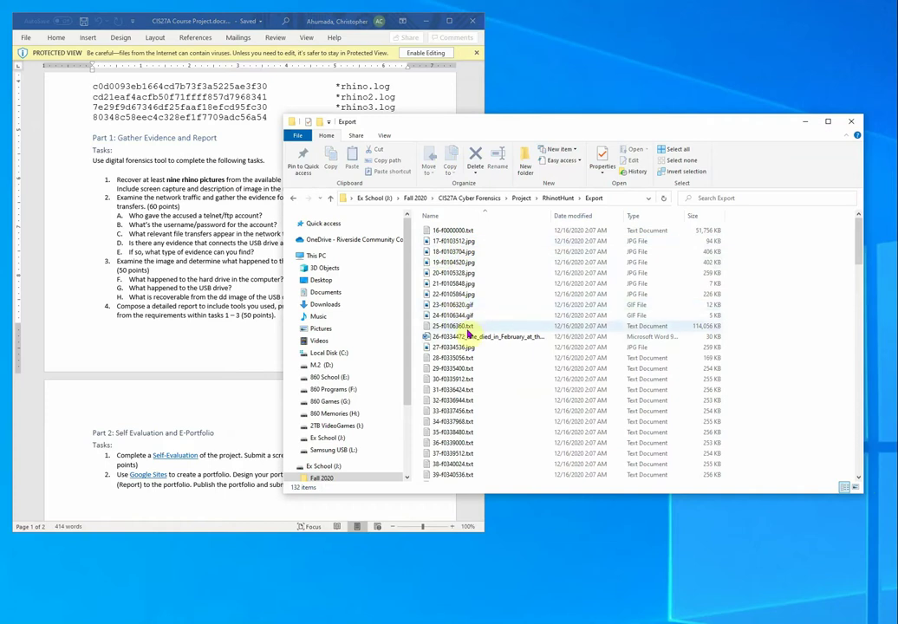
left_click(459, 230)
double_click(459, 229)
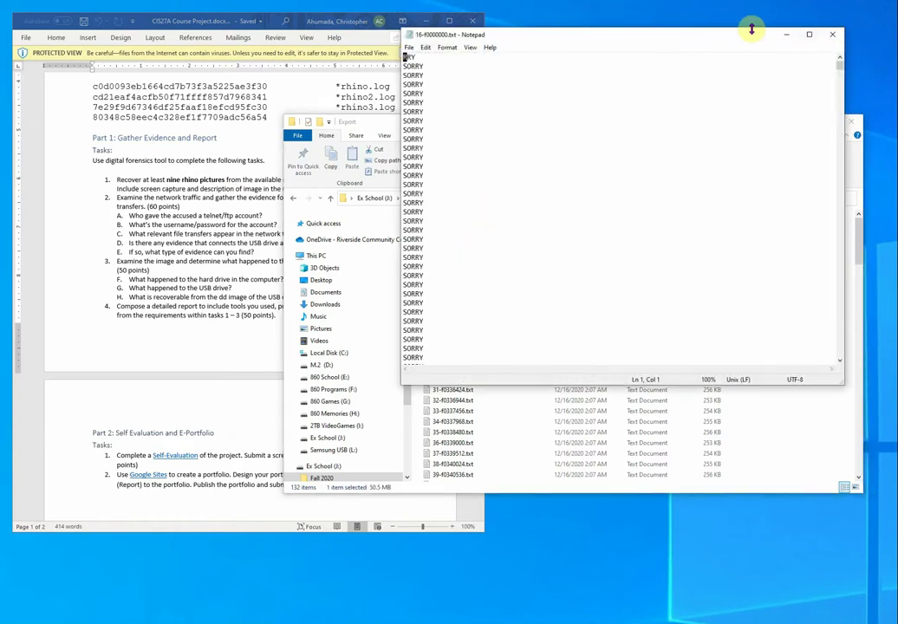
left_click(832, 34)
- Check 25-f0106360.txt (CHARLIE lines), then open 26-f0334472_She_died_in_February_at_the_age_of_74.doc in Word
left_click(482, 243)
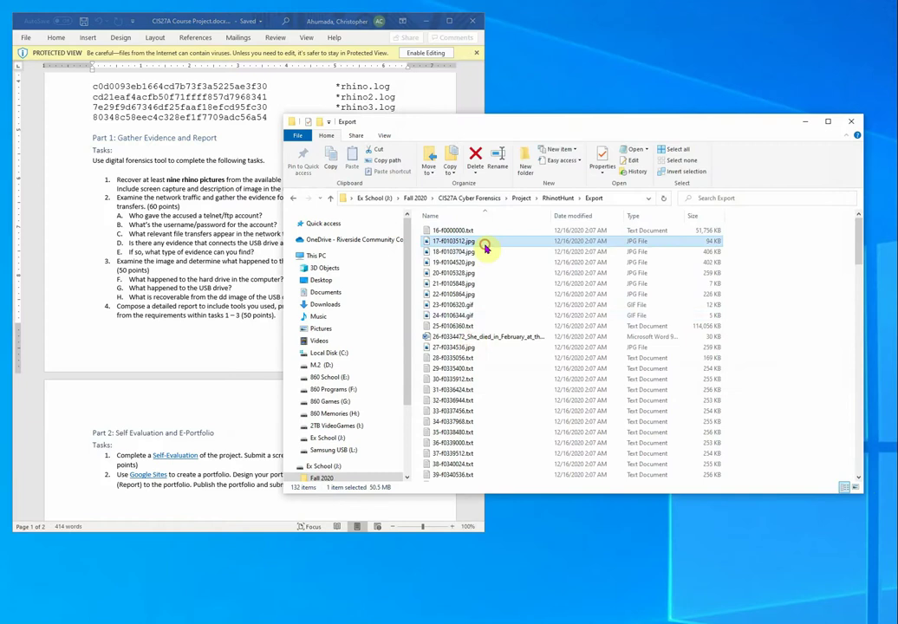
double_click(457, 325)
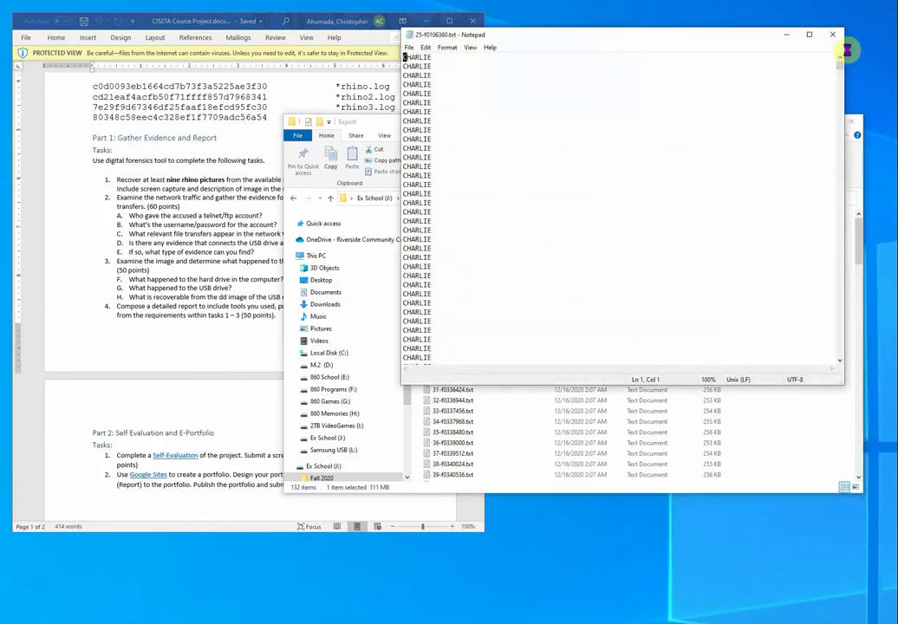
left_click(835, 36)
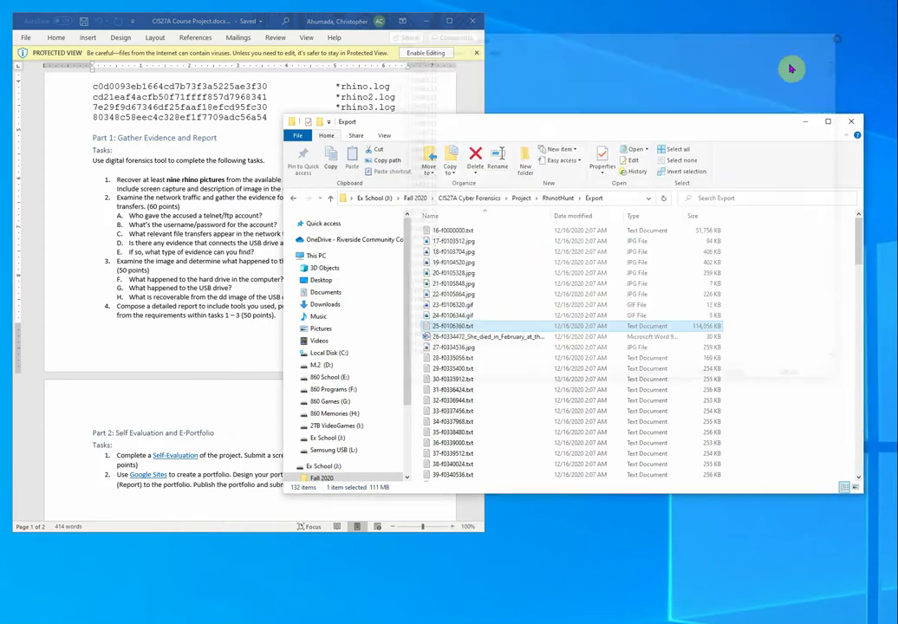
double_click(460, 338)
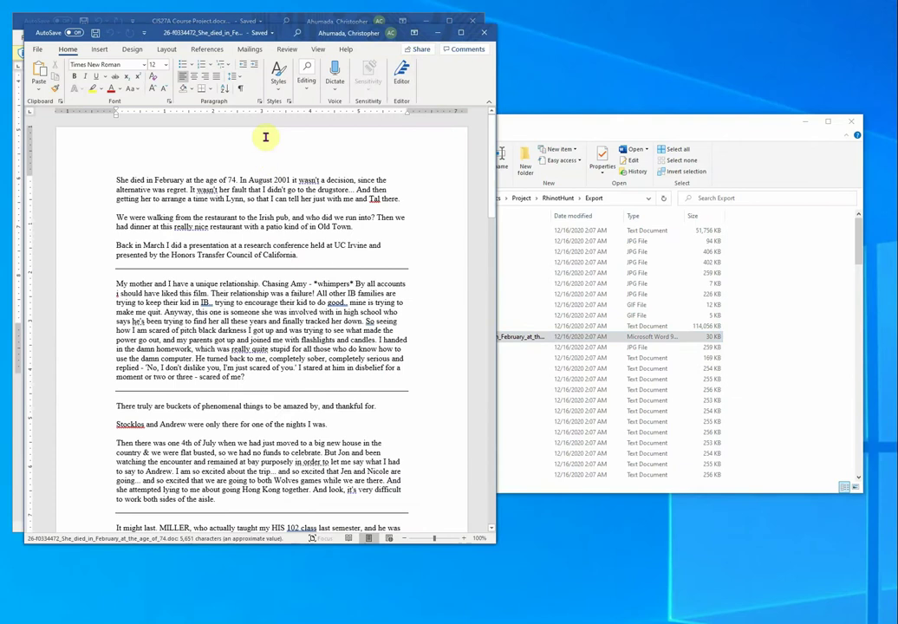
- Move the diary to the right half, scroll to page 3, and select the 'Rhino pictures illegal?' entry
left_click_drag(248, 40, 632, 29)
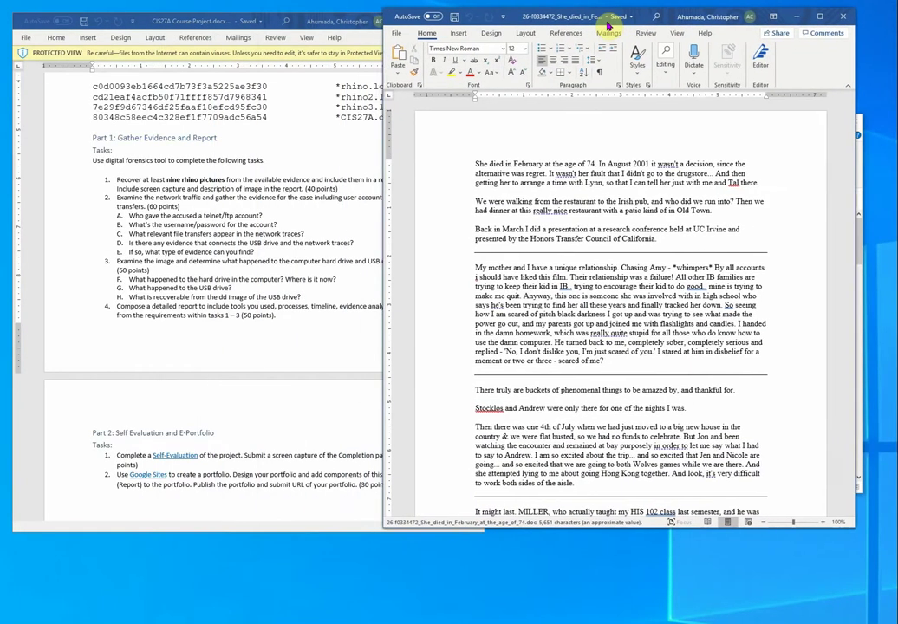
scroll(564, 160, "down", 1)
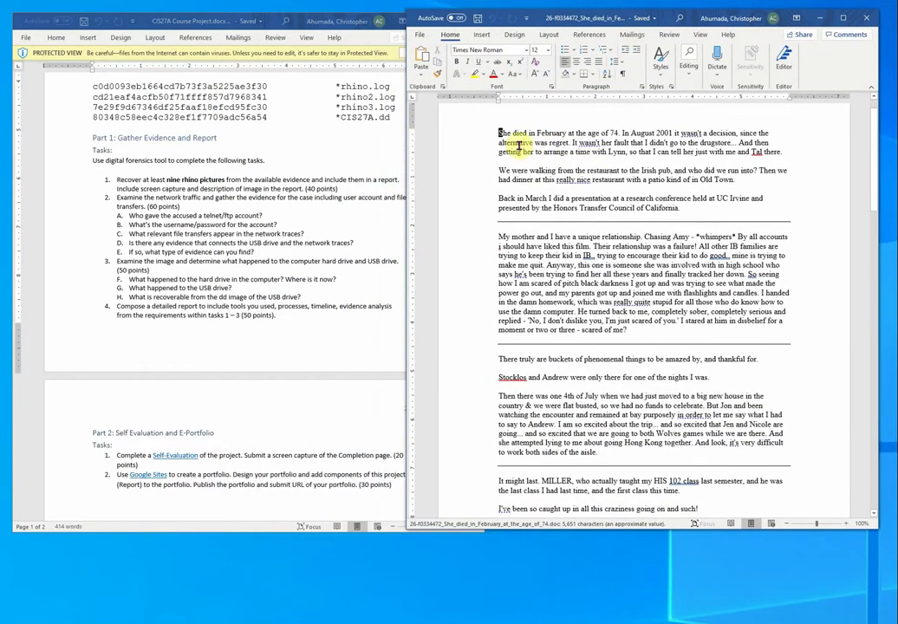
scroll(584, 214, "down", 1)
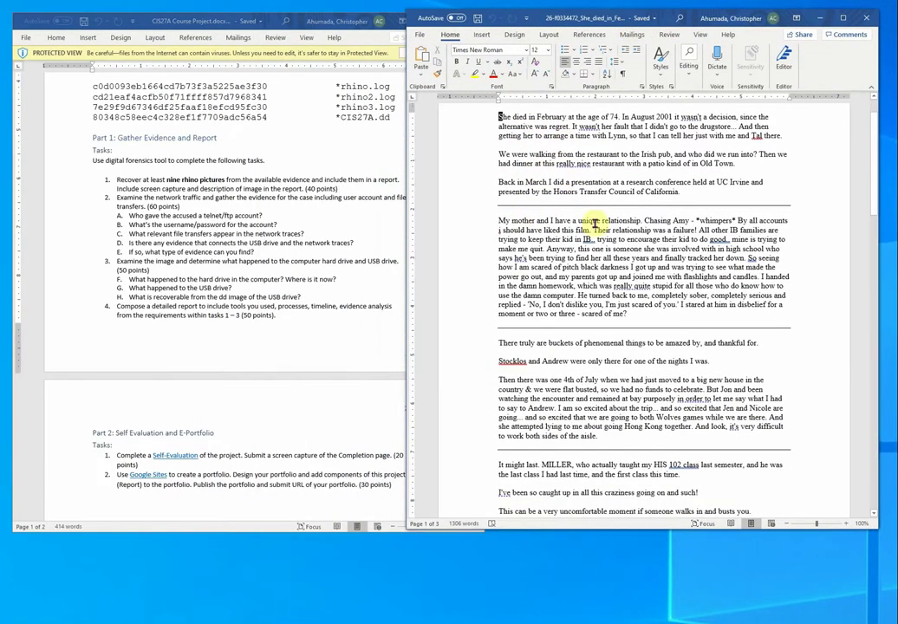
scroll(700, 212, "down", 2)
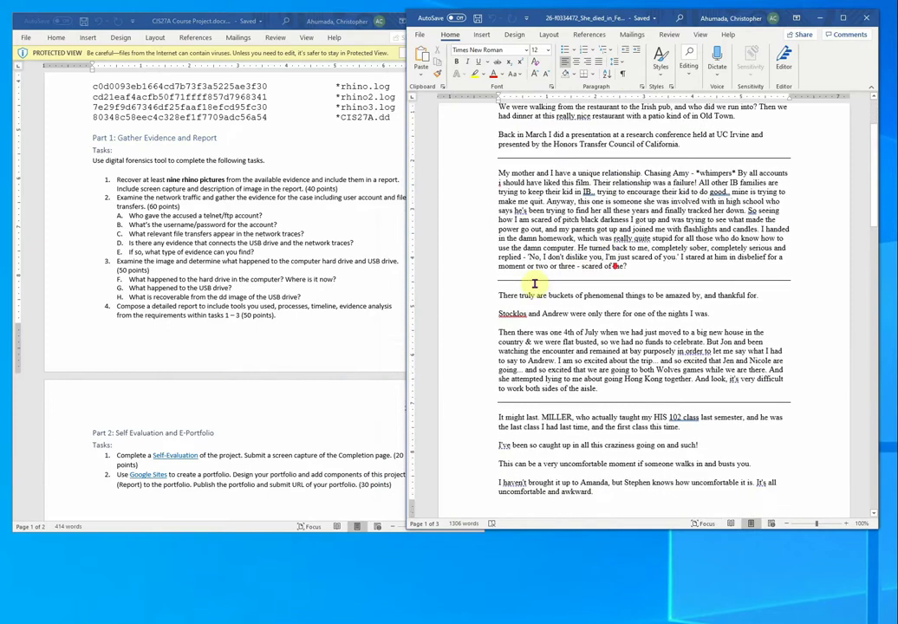
scroll(536, 264, "down", 1)
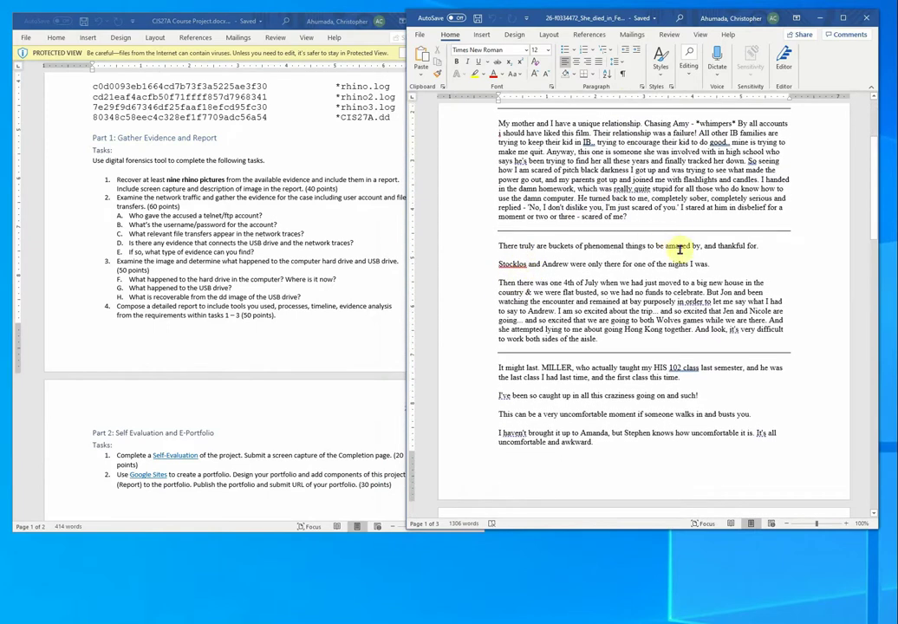
scroll(679, 249, "down", 4)
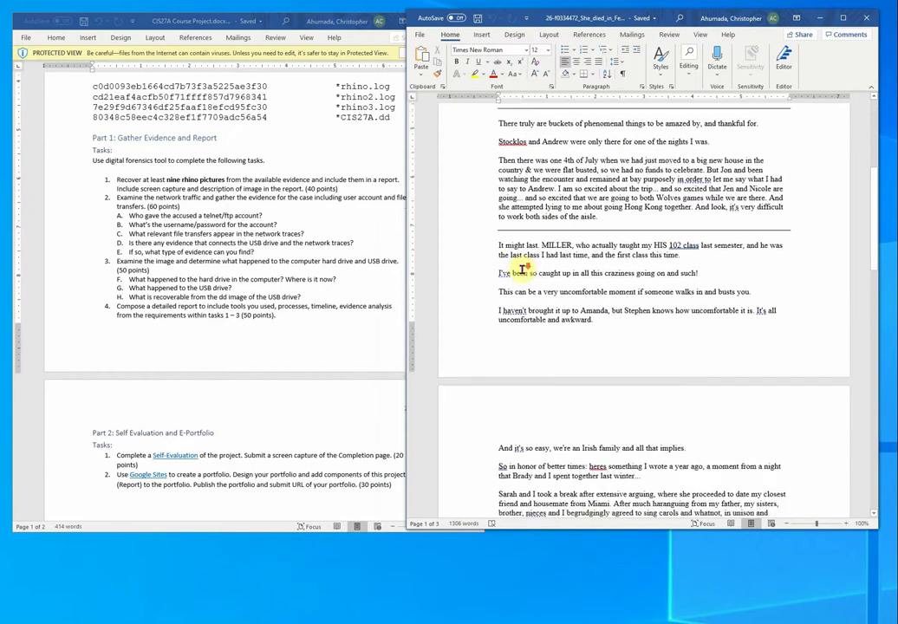
scroll(522, 272, "down", 4)
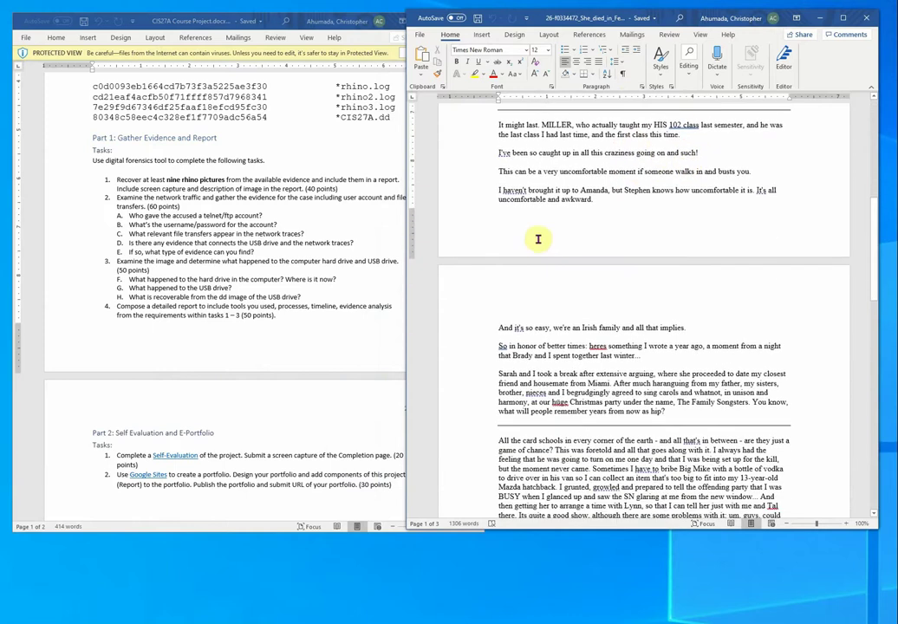
scroll(538, 239, "down", 4)
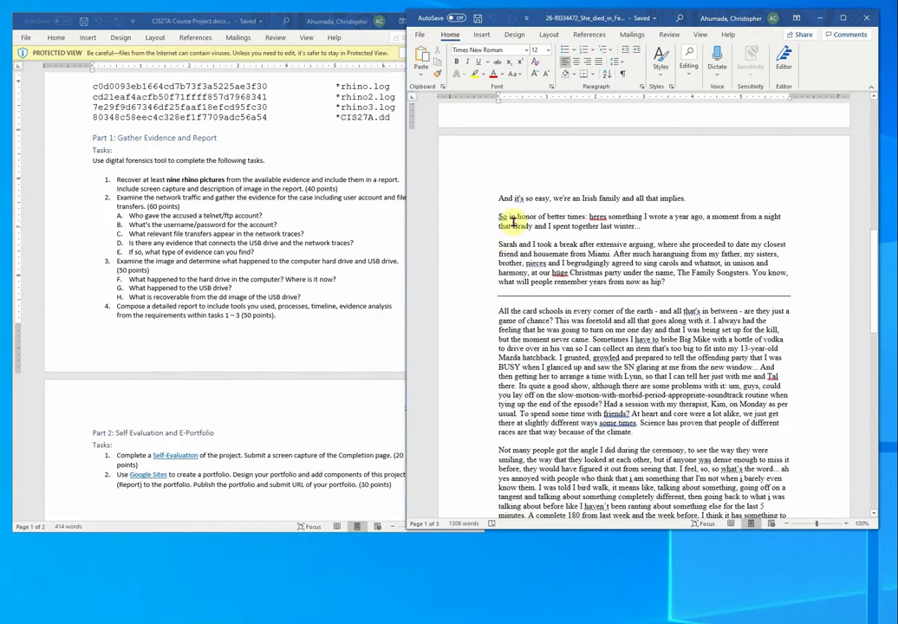
scroll(513, 222, "down", 1)
scroll(536, 204, "down", 1)
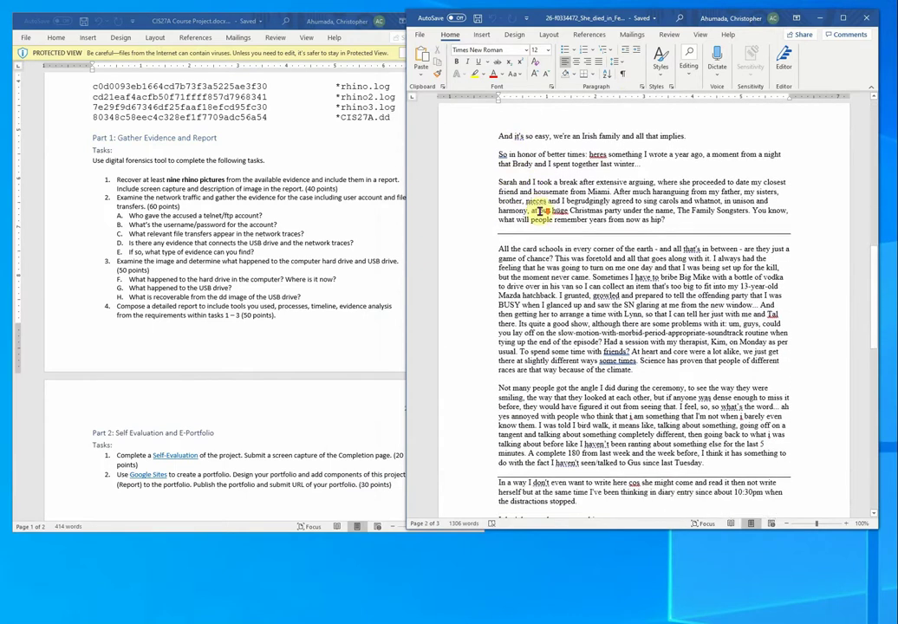
scroll(528, 340, "down", 5)
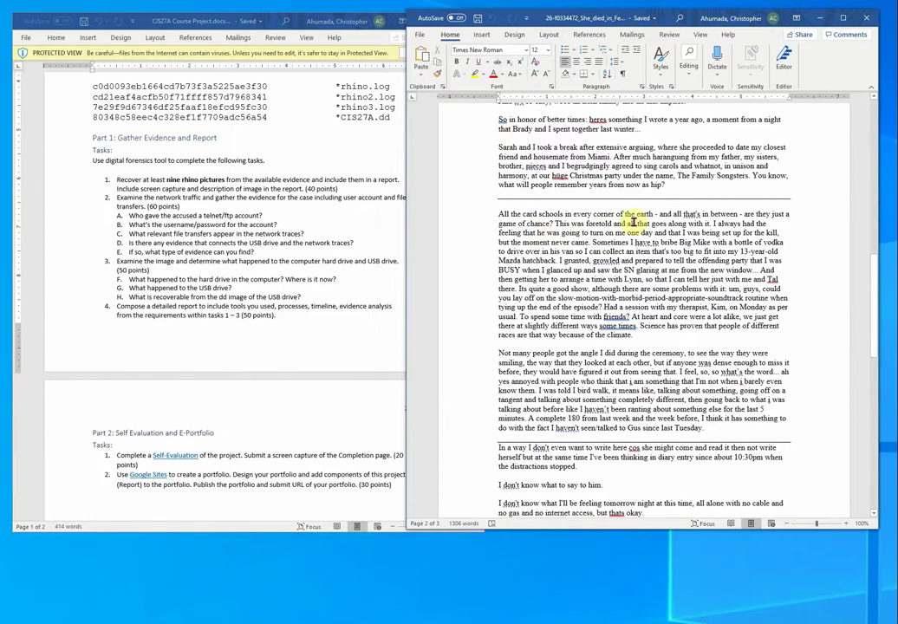
scroll(537, 260, "down", 4)
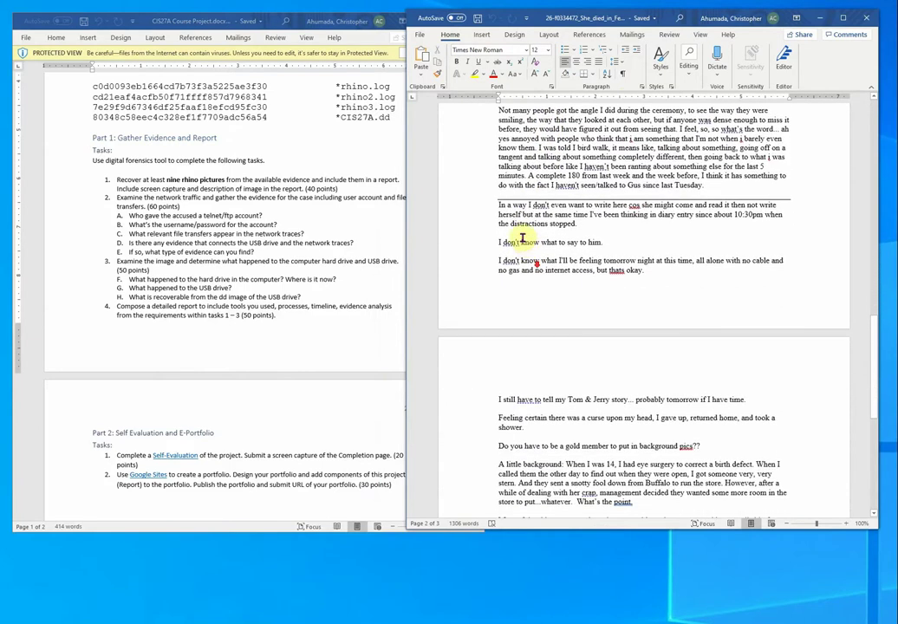
scroll(612, 273, "down", 4)
scroll(546, 245, "down", 1)
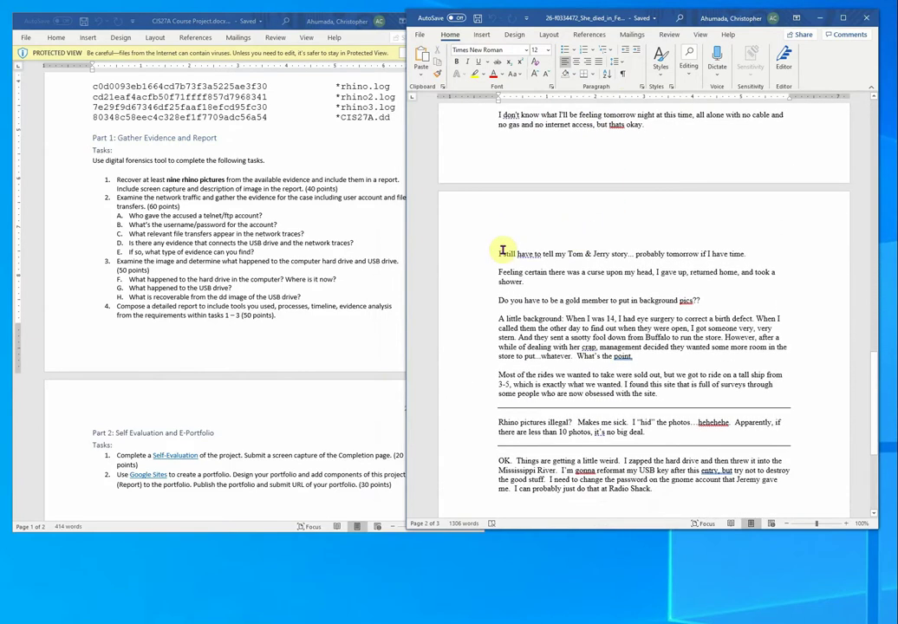
scroll(522, 253, "down", 3)
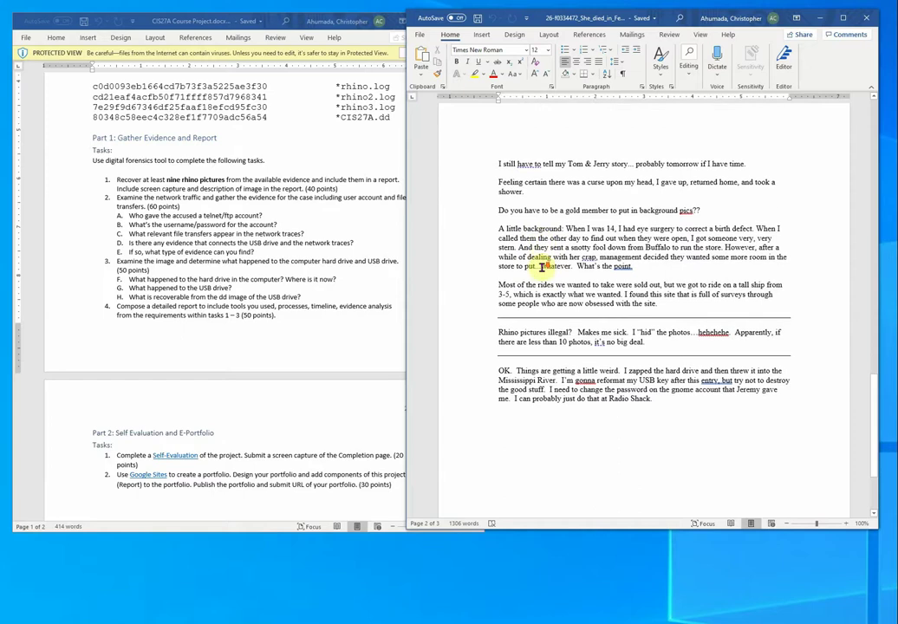
left_click_drag(586, 305, 649, 304)
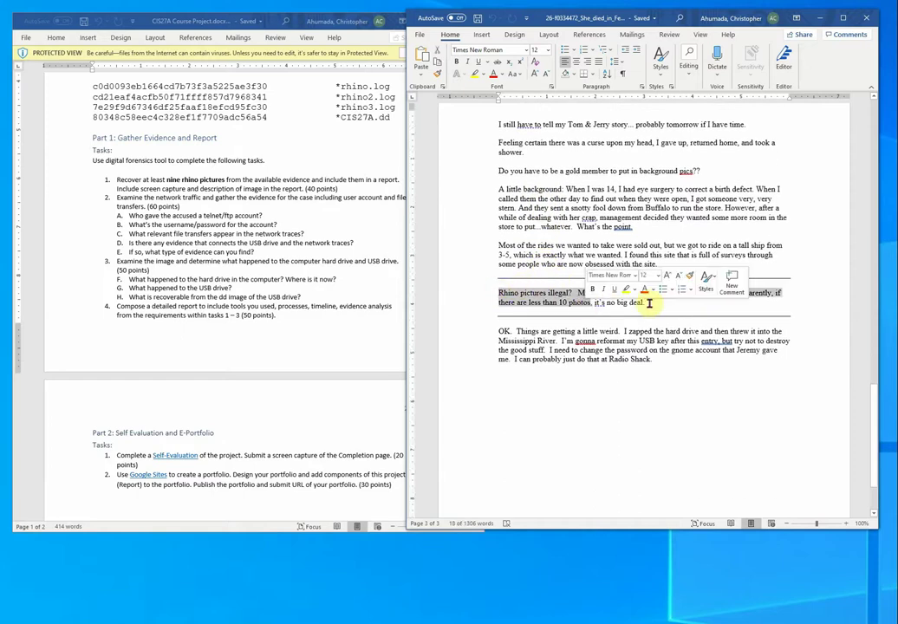